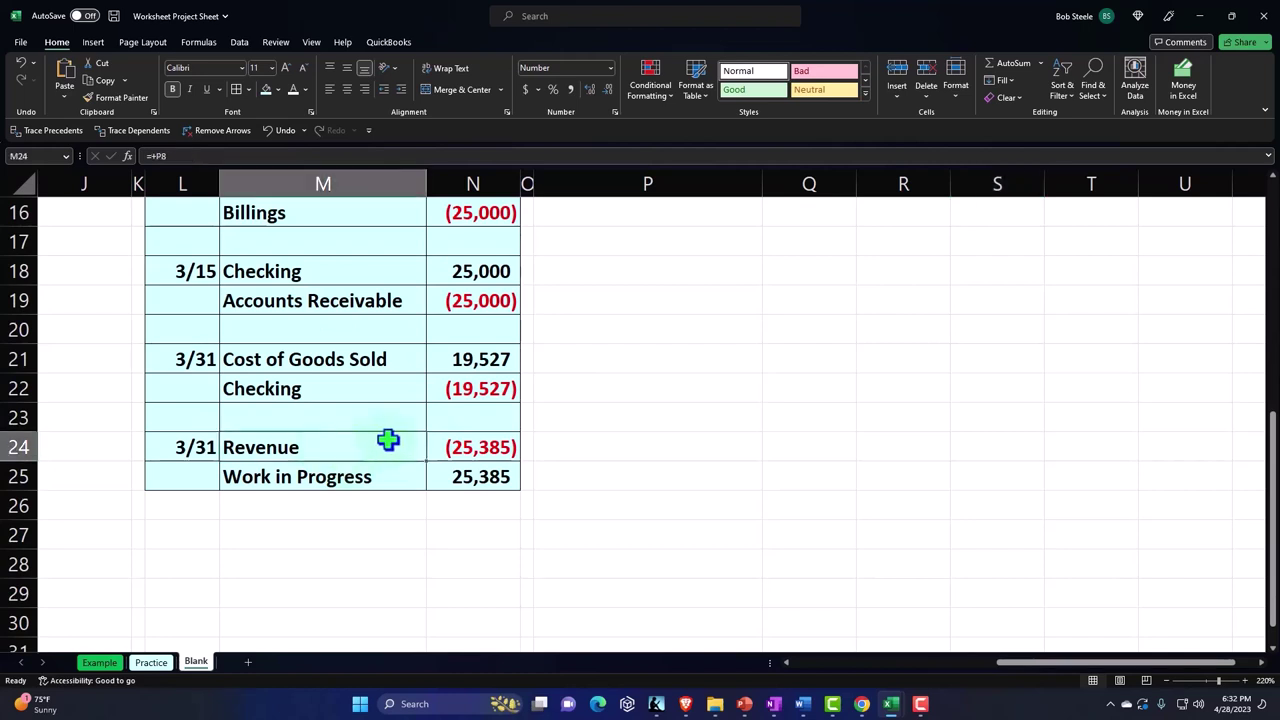
Step: Switch to the QuickBooks invoice for Customer 2:Project 2 and choose Work in Progress as the product/service on line 7
mouse_move(330, 386)
mouse_down()
mouse_move(143, 429)
mouse_move(548, 440)
mouse_move(280, 392)
mouse_up()
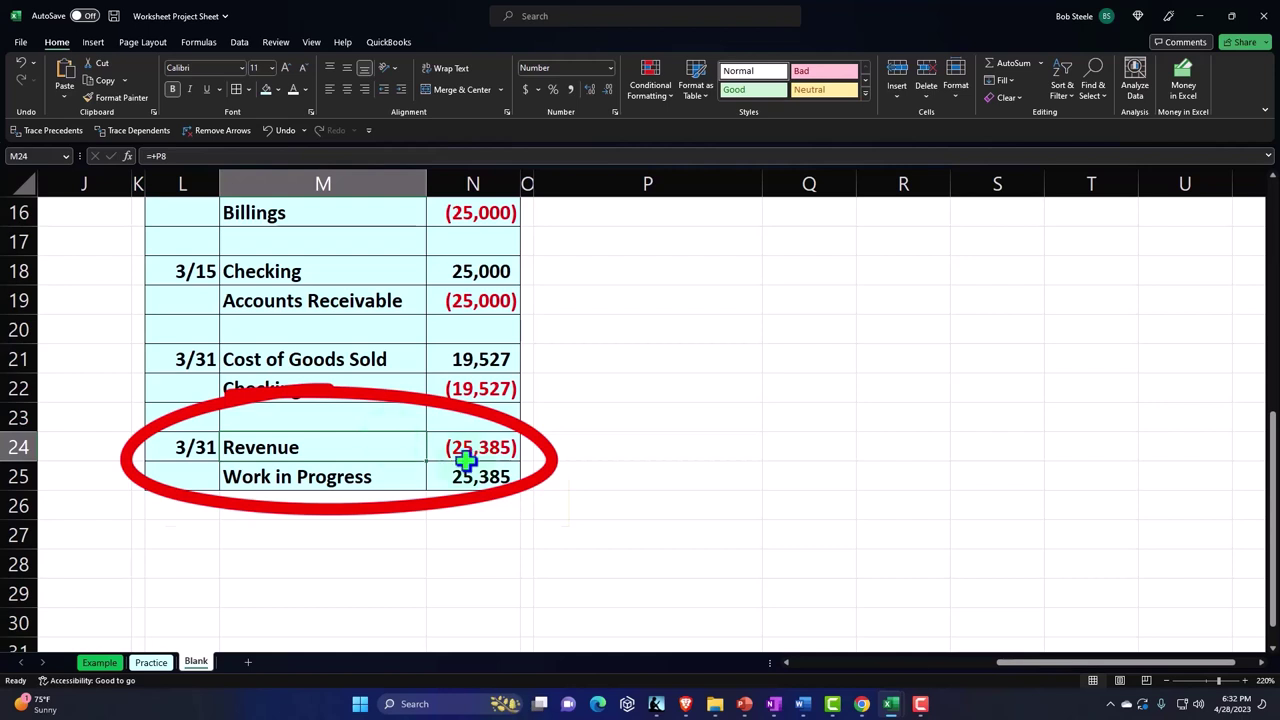
click(861, 703)
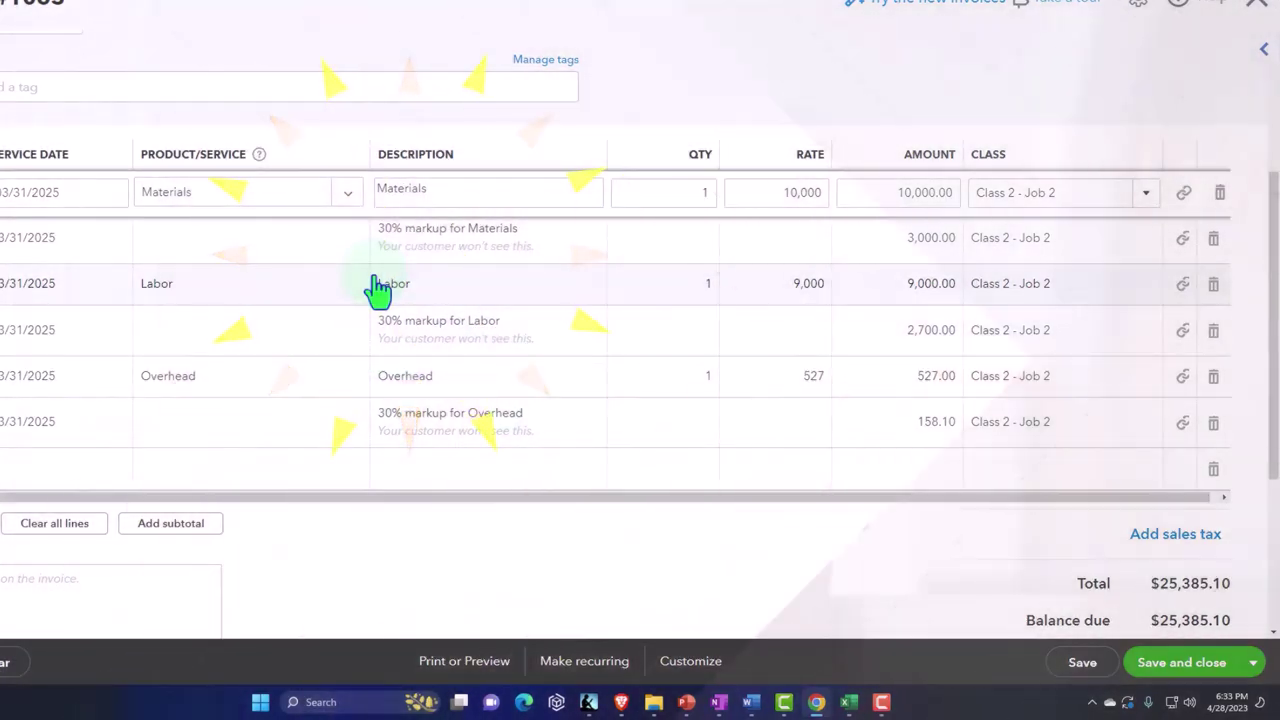
scroll(378, 290, up, 3)
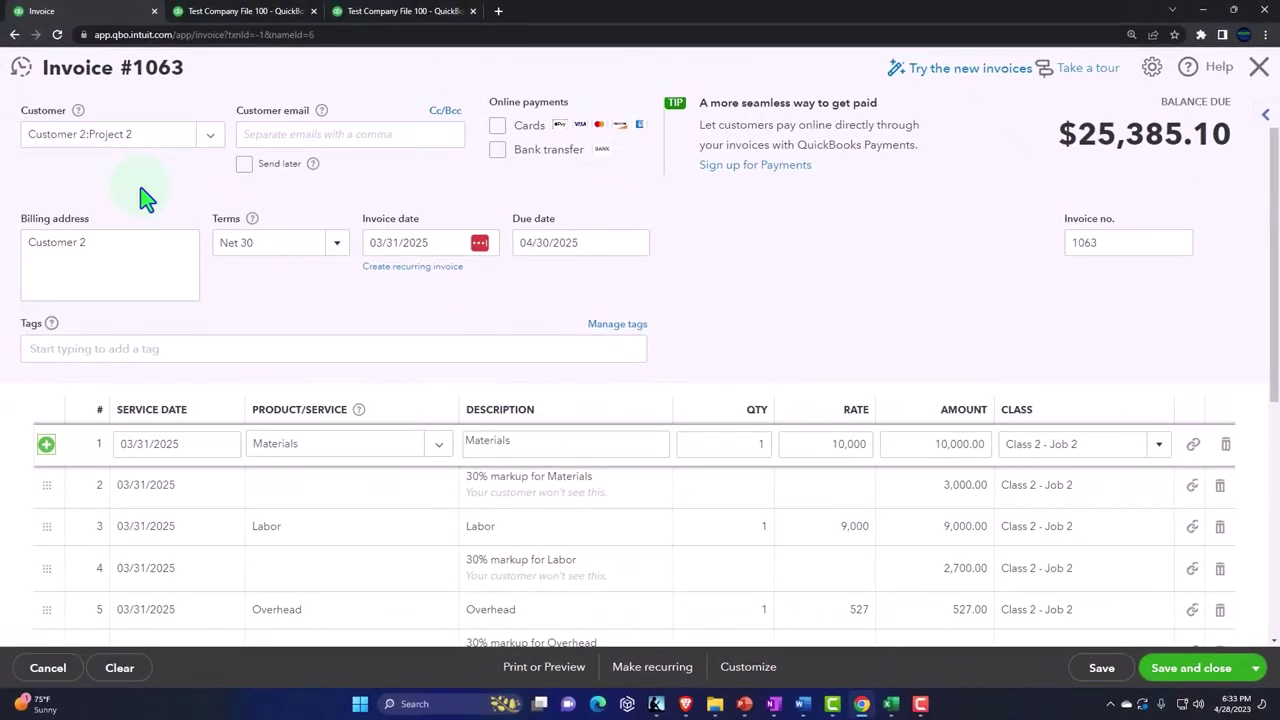
scroll(234, 243, down, 2)
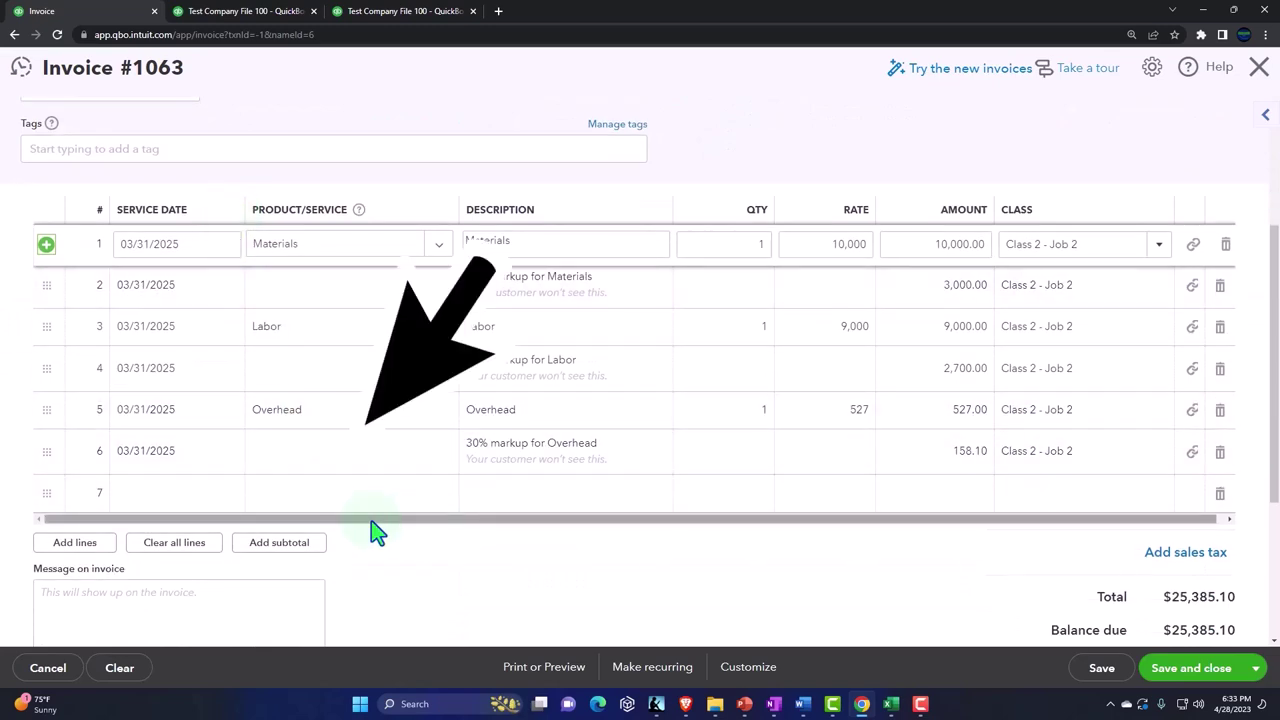
click(293, 508)
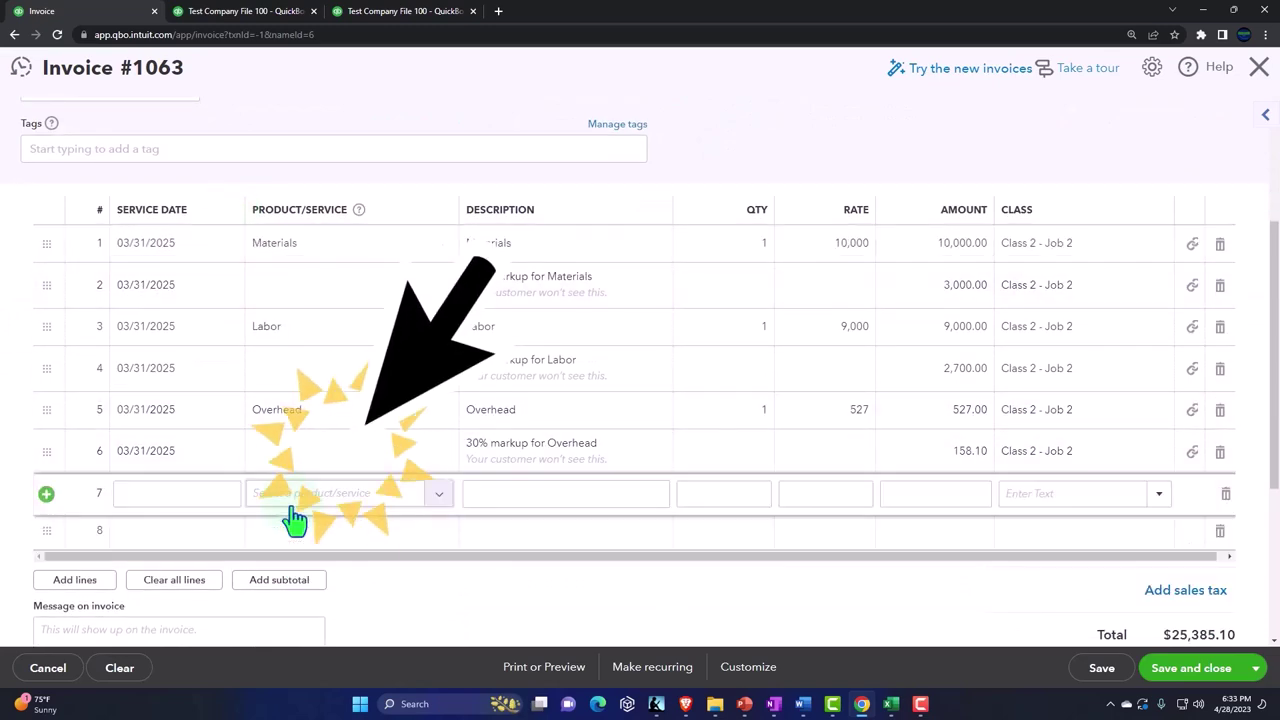
click(357, 505)
scroll(368, 418, down, 2)
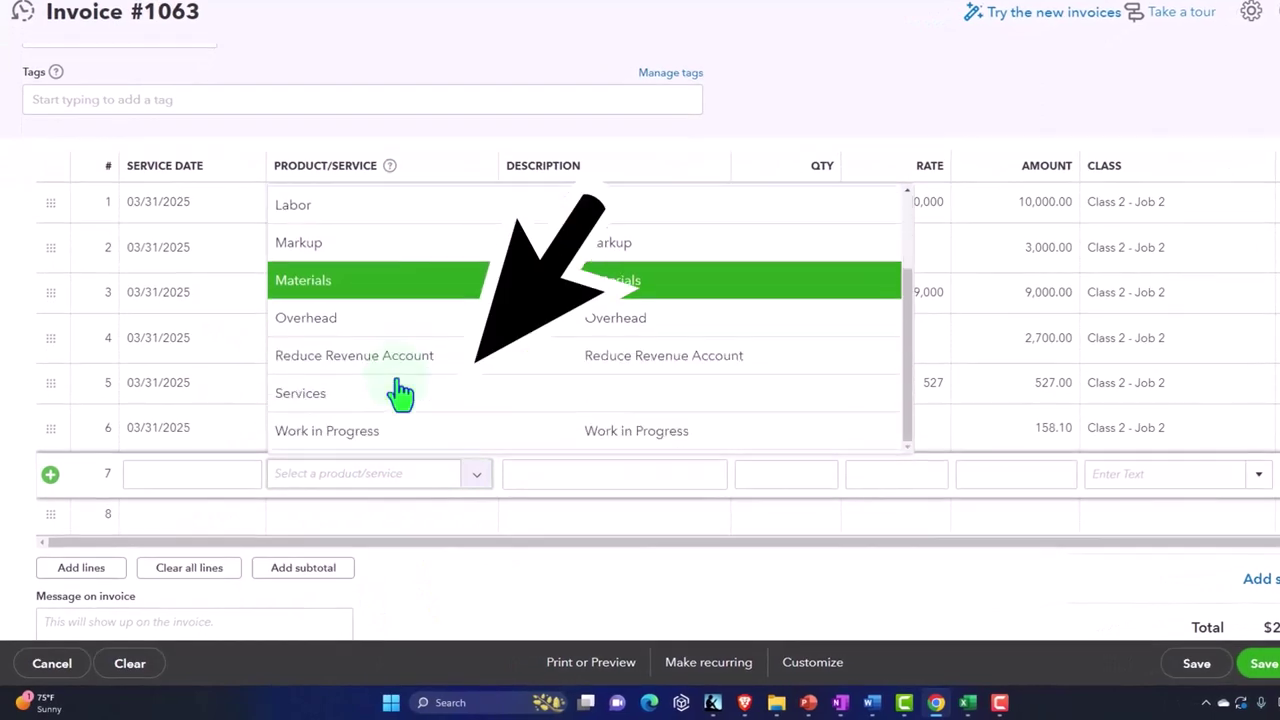
click(366, 432)
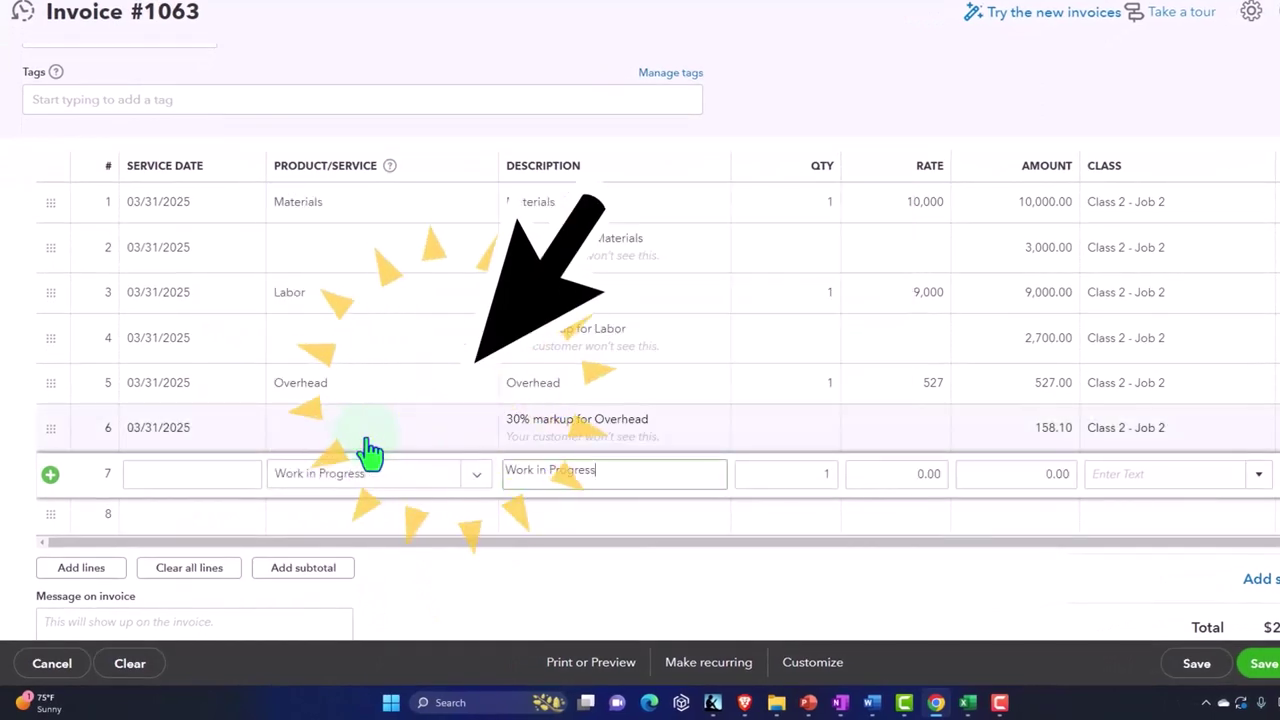
Step: Set the Work in Progress line's amount to -25,385.10
key(Tab)
key(Tab)
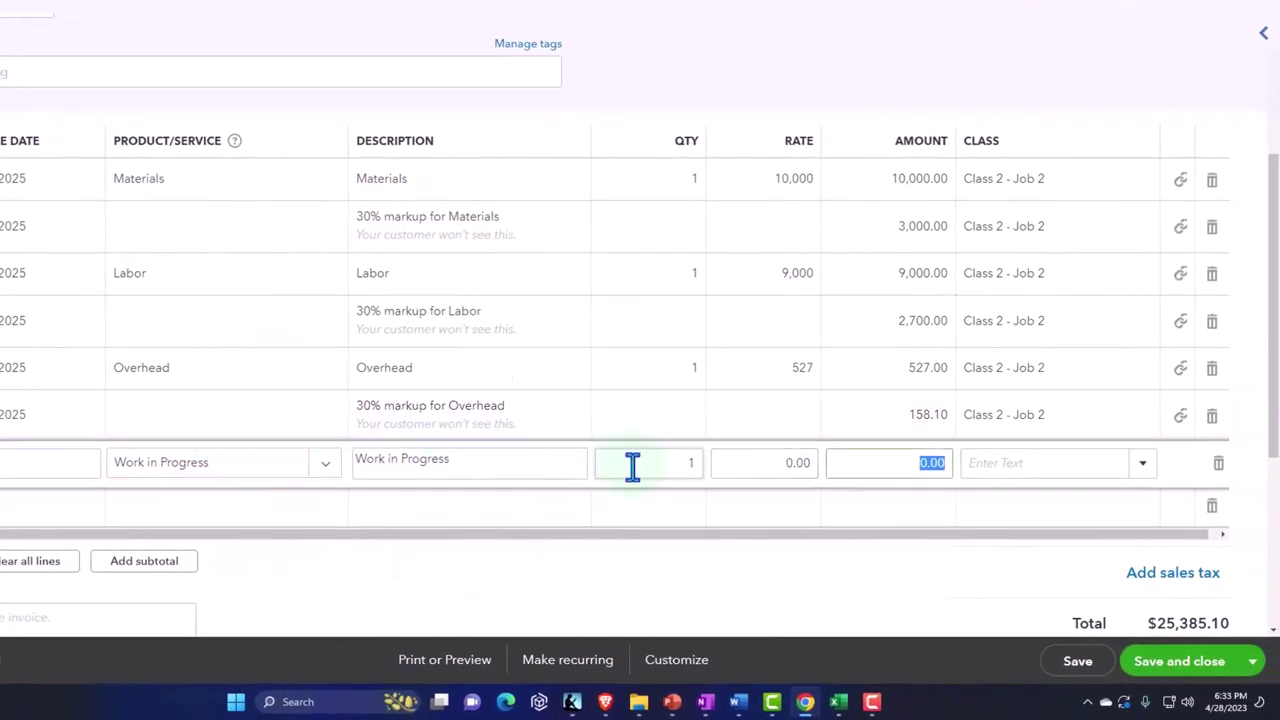
scroll(783, 553, down, 1)
text(-25)
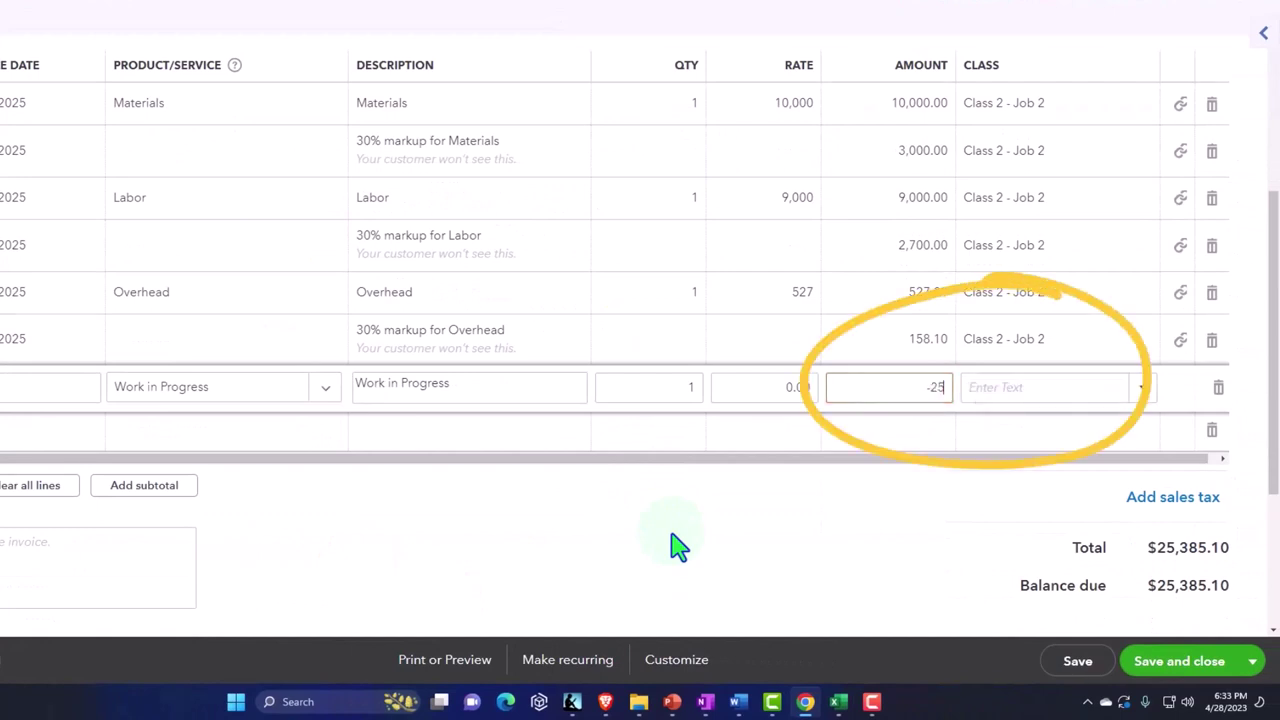
text(,385.10)
key(Tab)
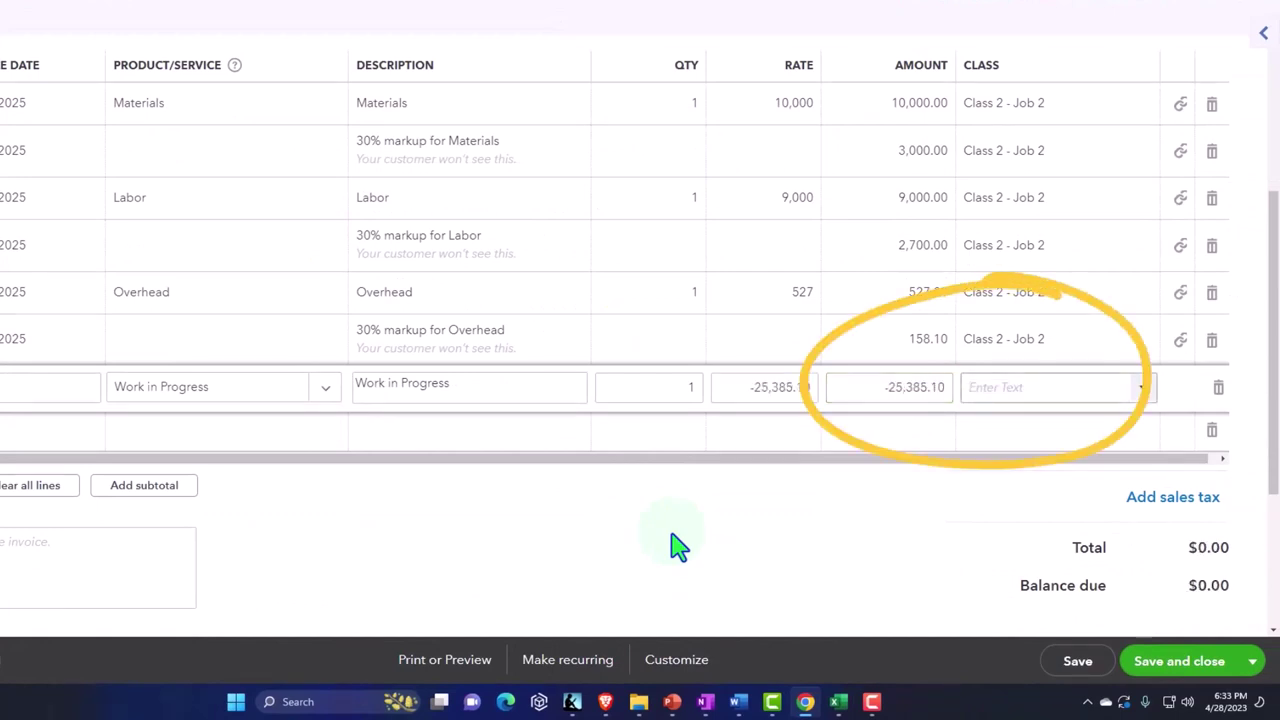
Step: Assign Class 2 - Job 2 to the Work in Progress line, and save and close the invoice
click(1141, 392)
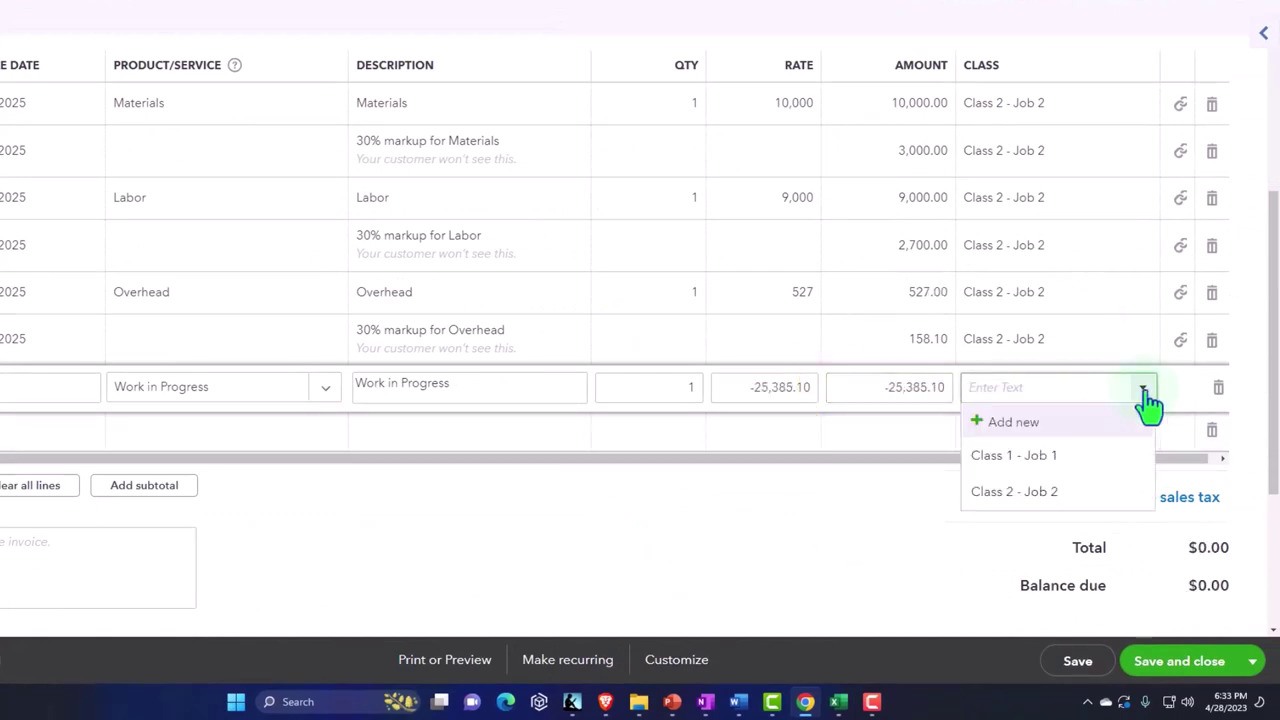
click(1066, 506)
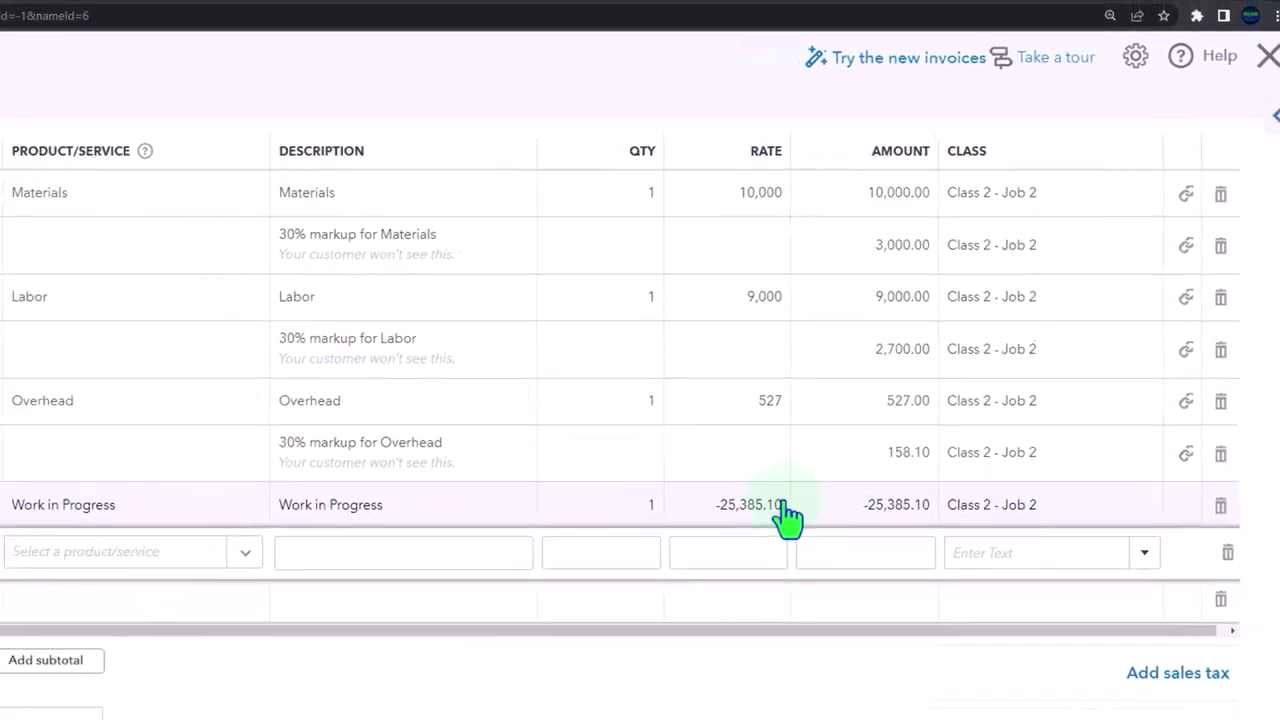
click(1192, 678)
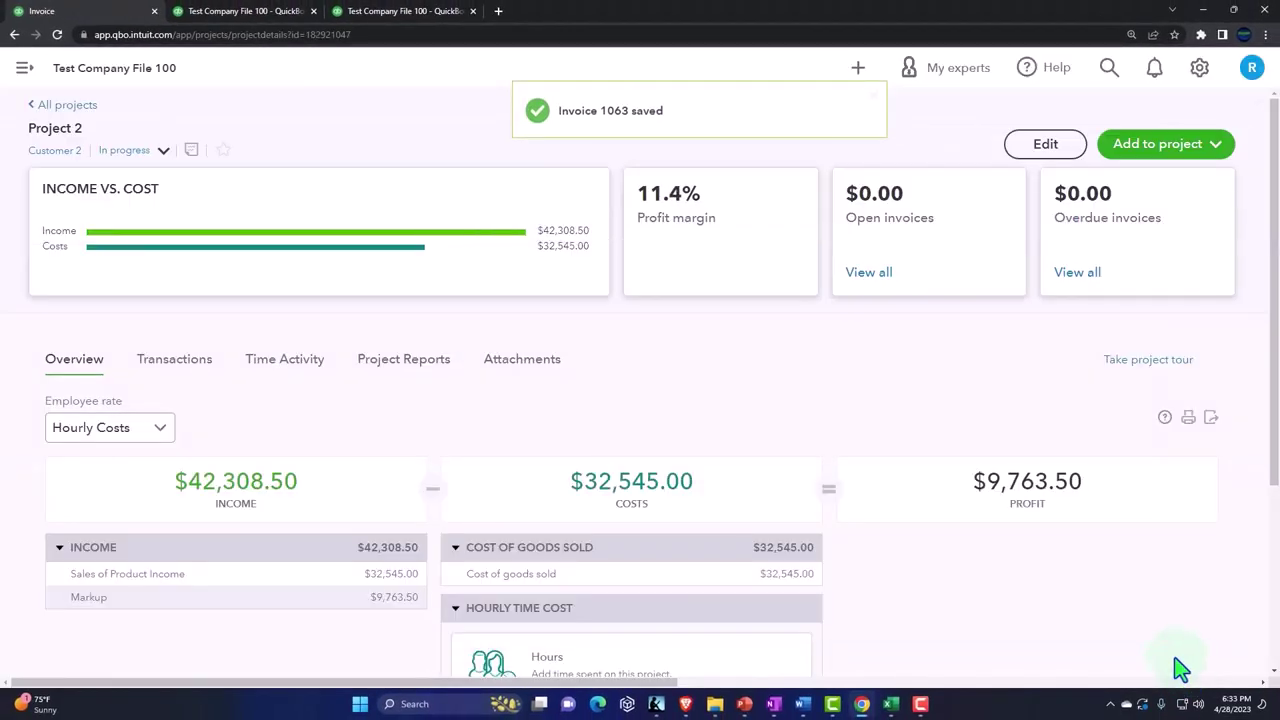
Step: Rerun the open Balance Sheet report by class and check its Work In Progress line
click(265, 20)
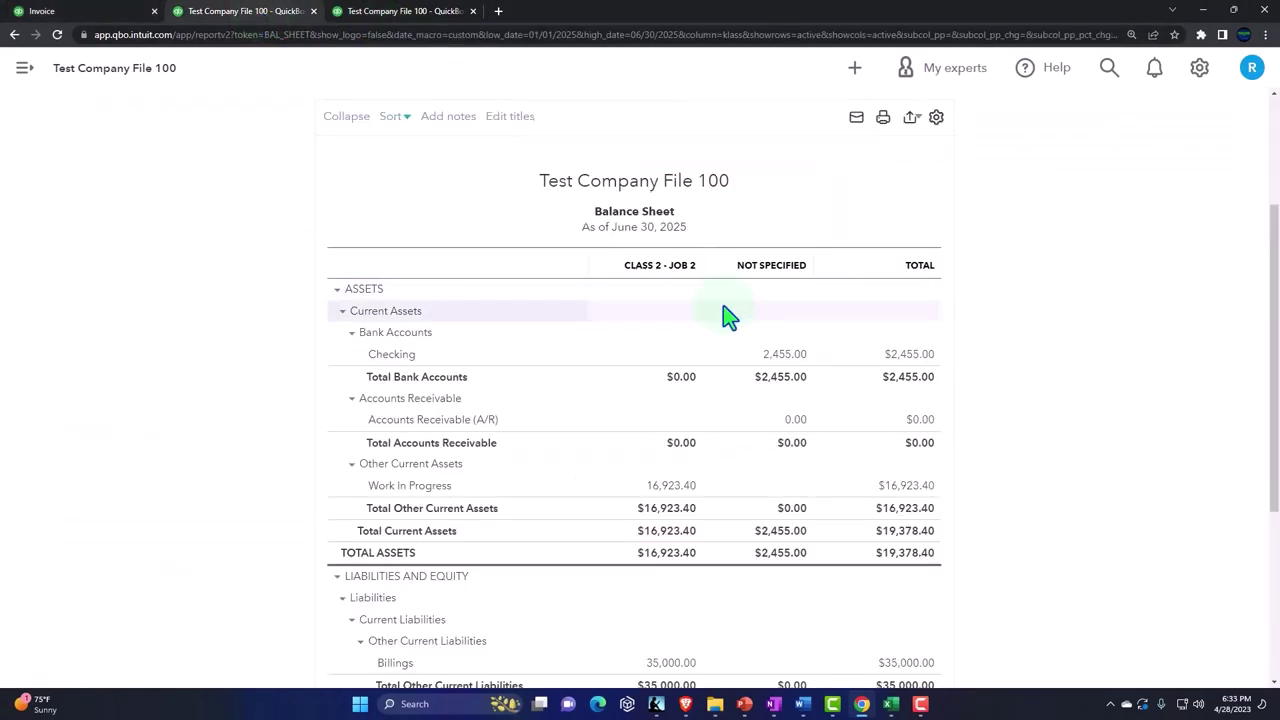
scroll(723, 305, up, 3)
click(768, 256)
scroll(851, 343, down, 2)
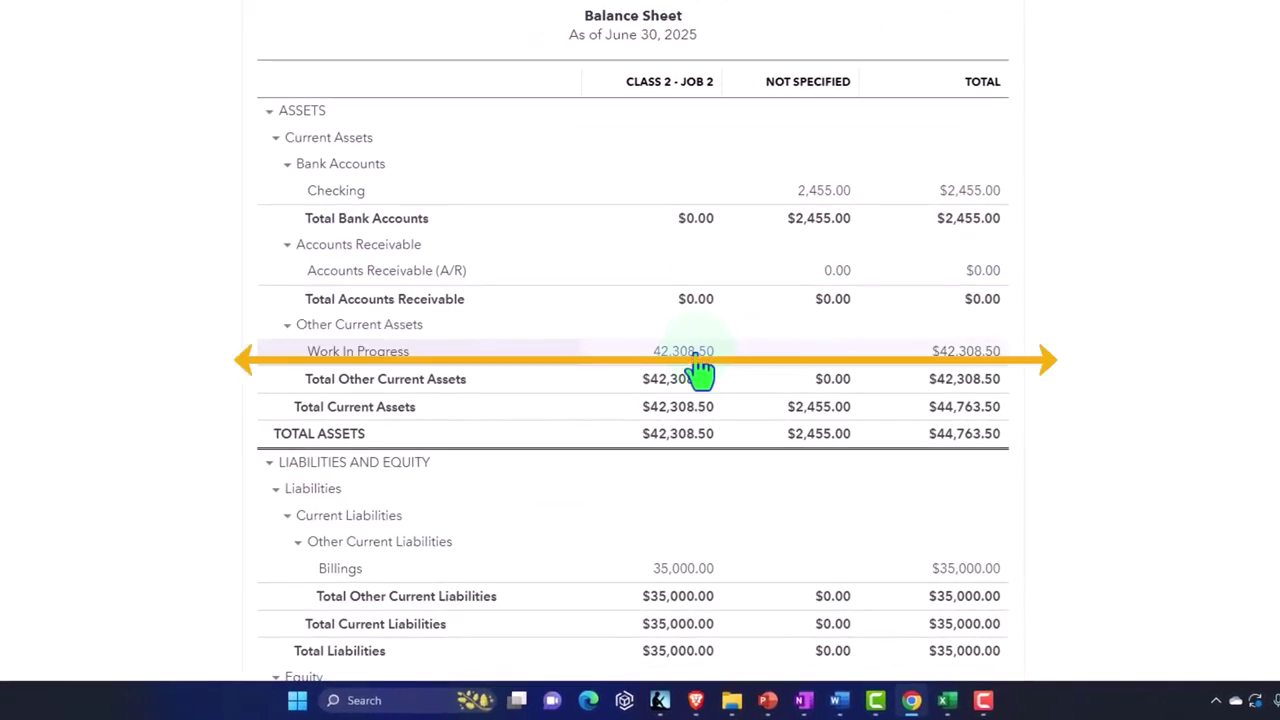
Step: Open the transaction detail behind Class 2 - Job 2's Work In Progress balance, return to the Balance Sheet and review its liabilities and equity
click(690, 353)
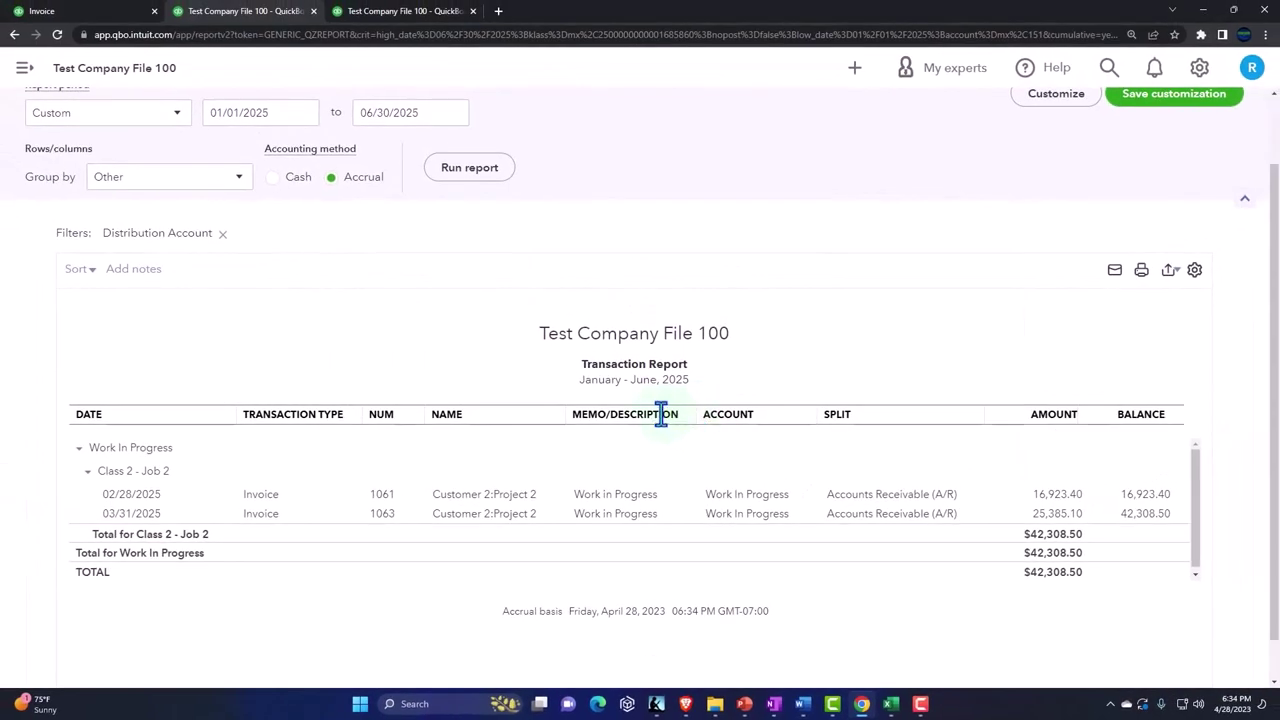
scroll(661, 416, up, 1)
click(110, 110)
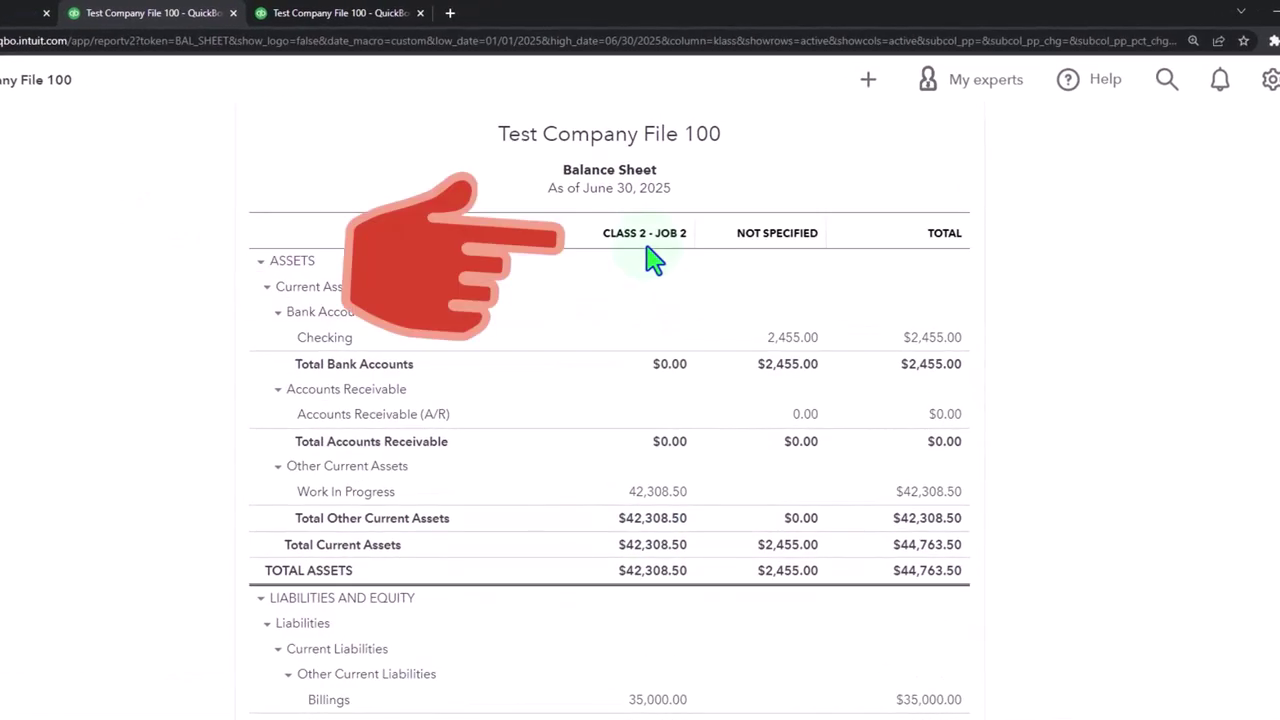
scroll(652, 258, down, 1)
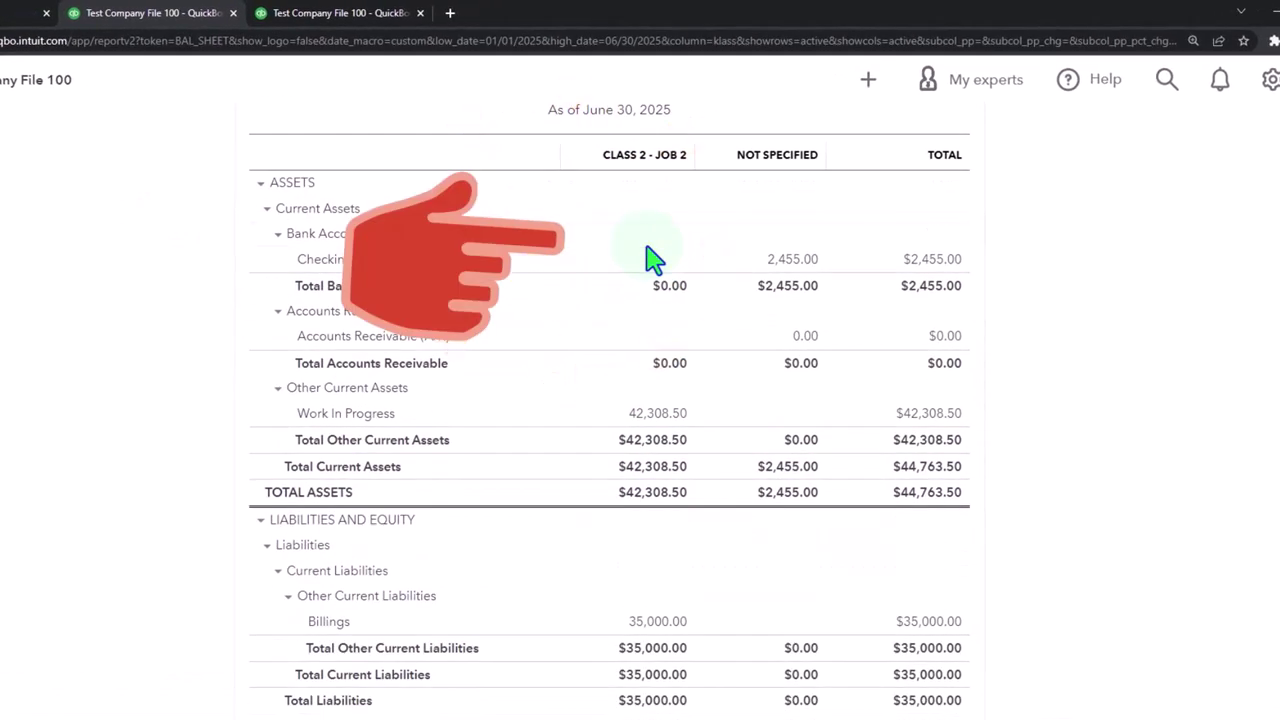
scroll(652, 258, down, 1)
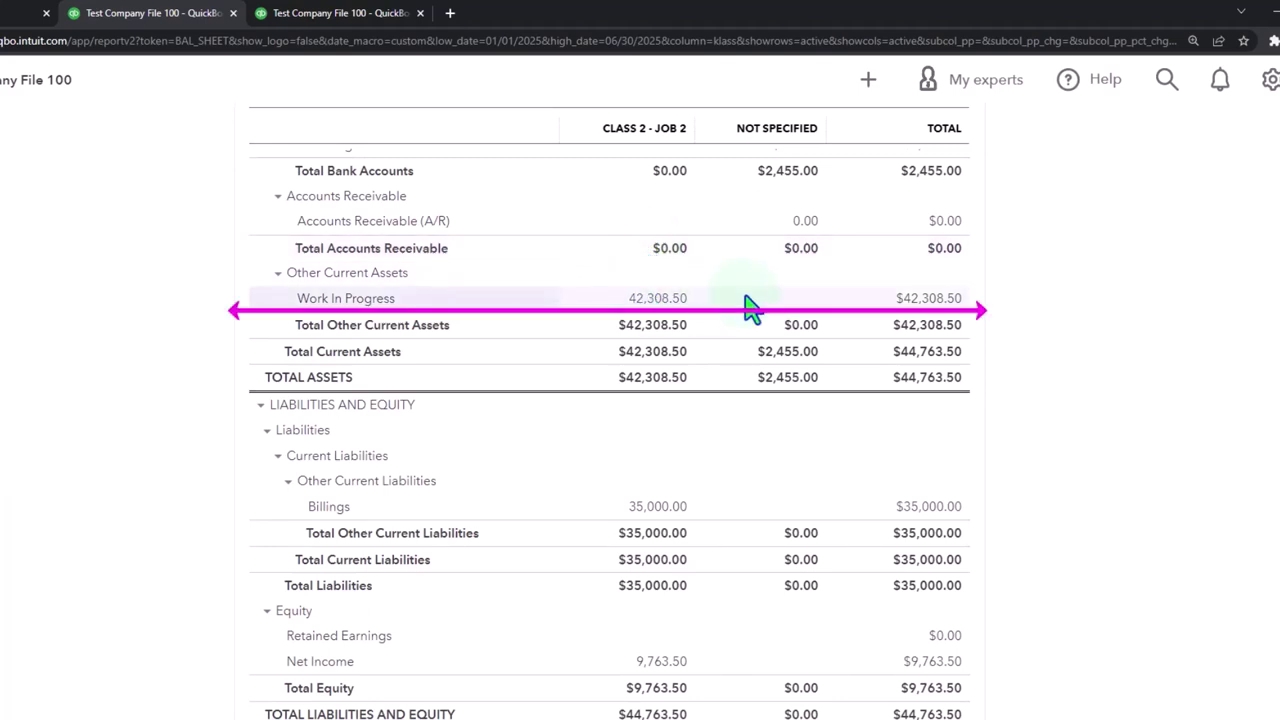
Step: Rerun the monthly Profit and Loss report and review the March 2025 income and cost of goods sold
click(345, 14)
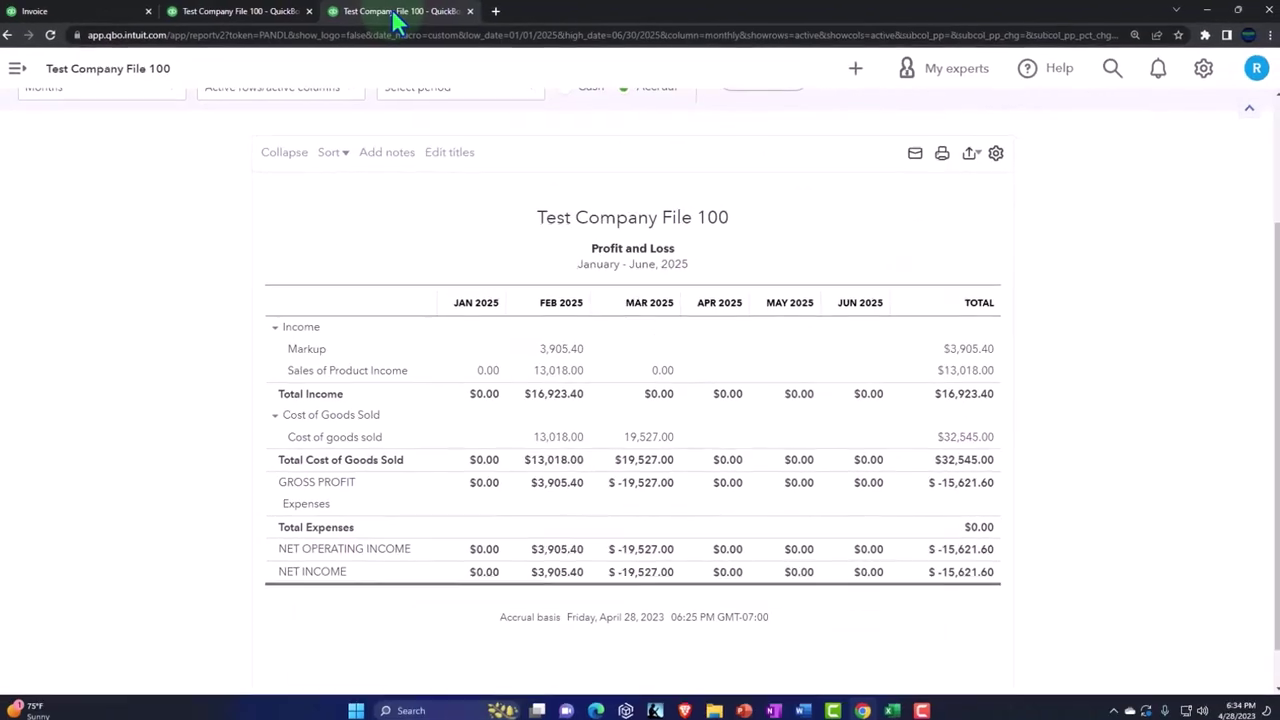
scroll(771, 266, up, 2)
click(771, 266)
scroll(775, 257, down, 2)
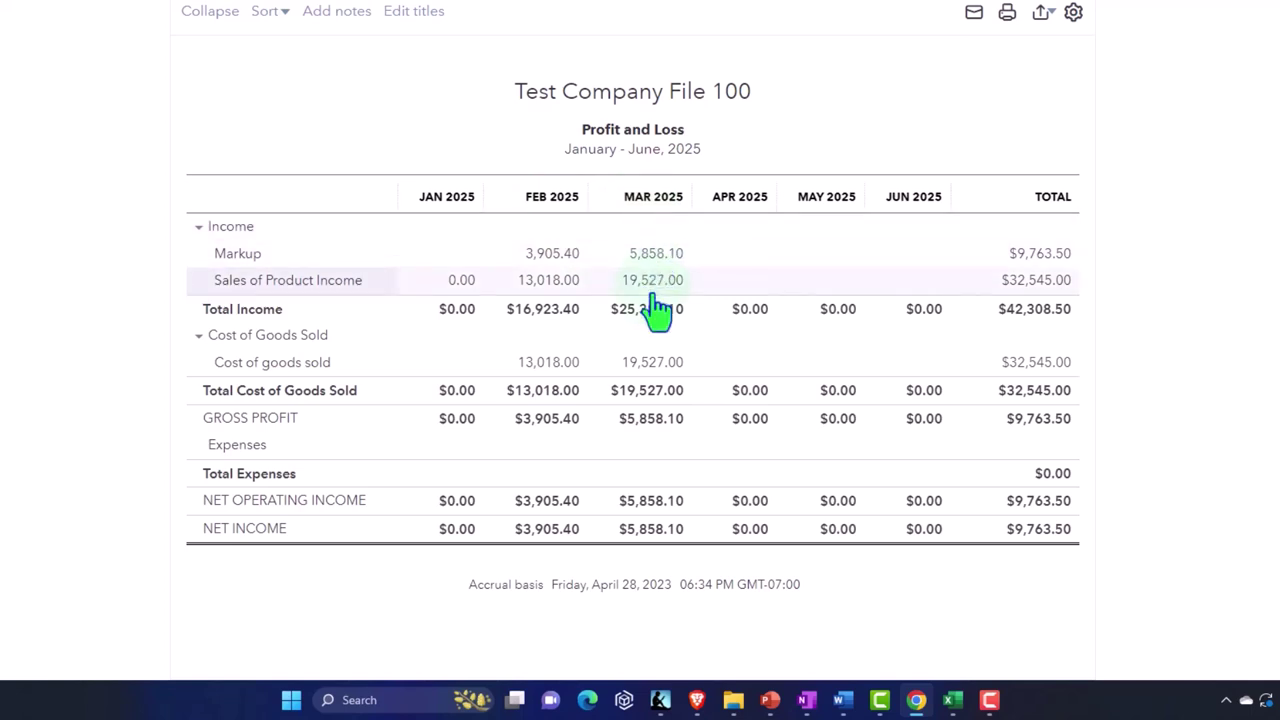
click(650, 363)
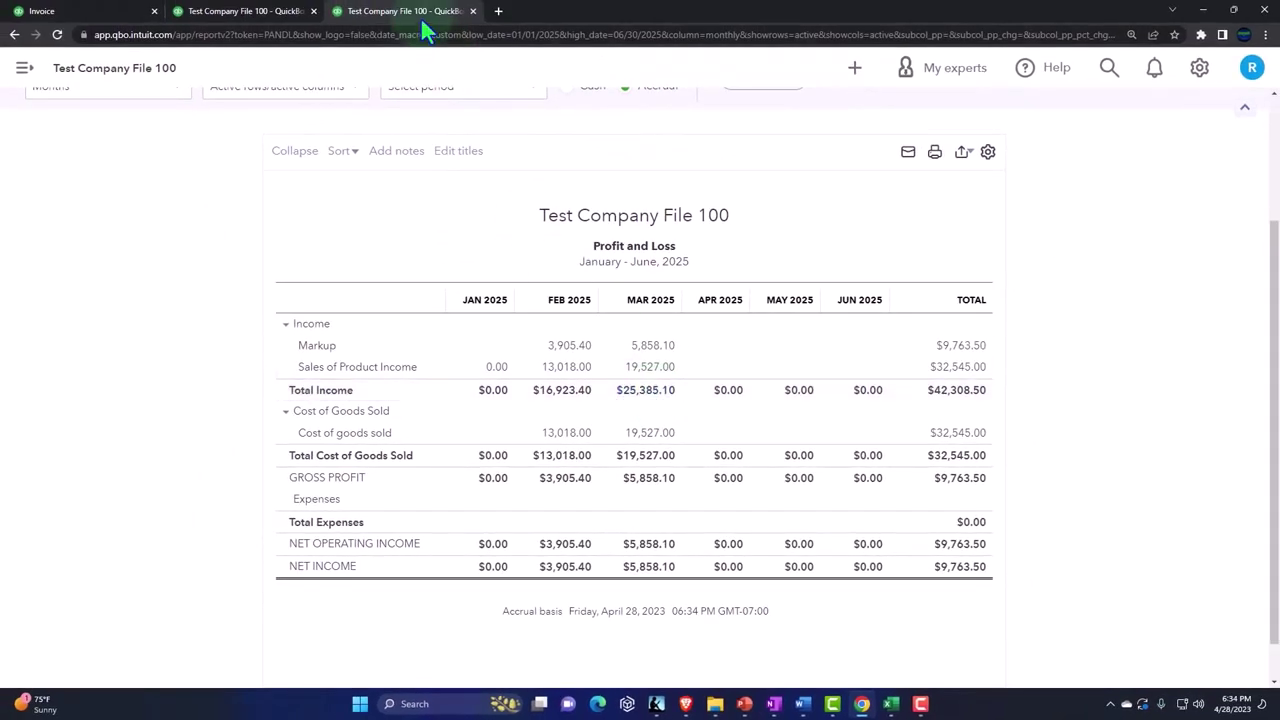
Step: Duplicate the Profit and Loss report in a new browser tab and set its end date to 12/31/2025
right_click(423, 22)
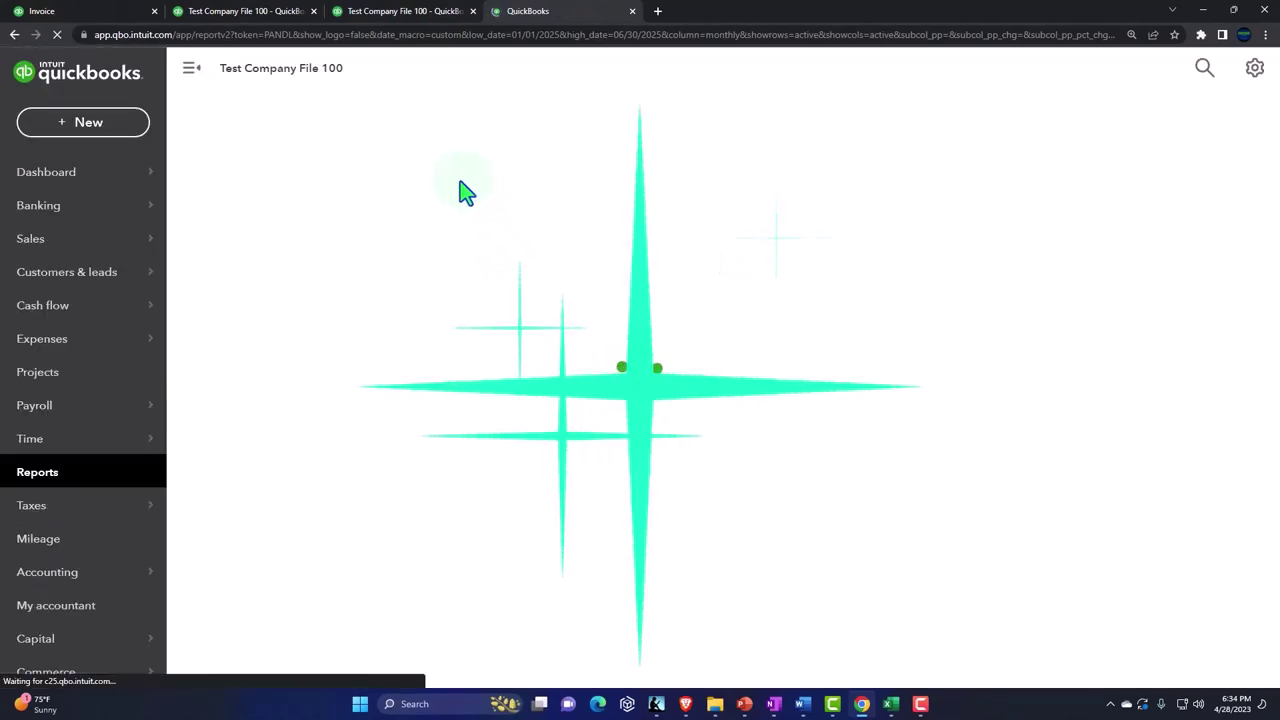
scroll(465, 272, up, 2)
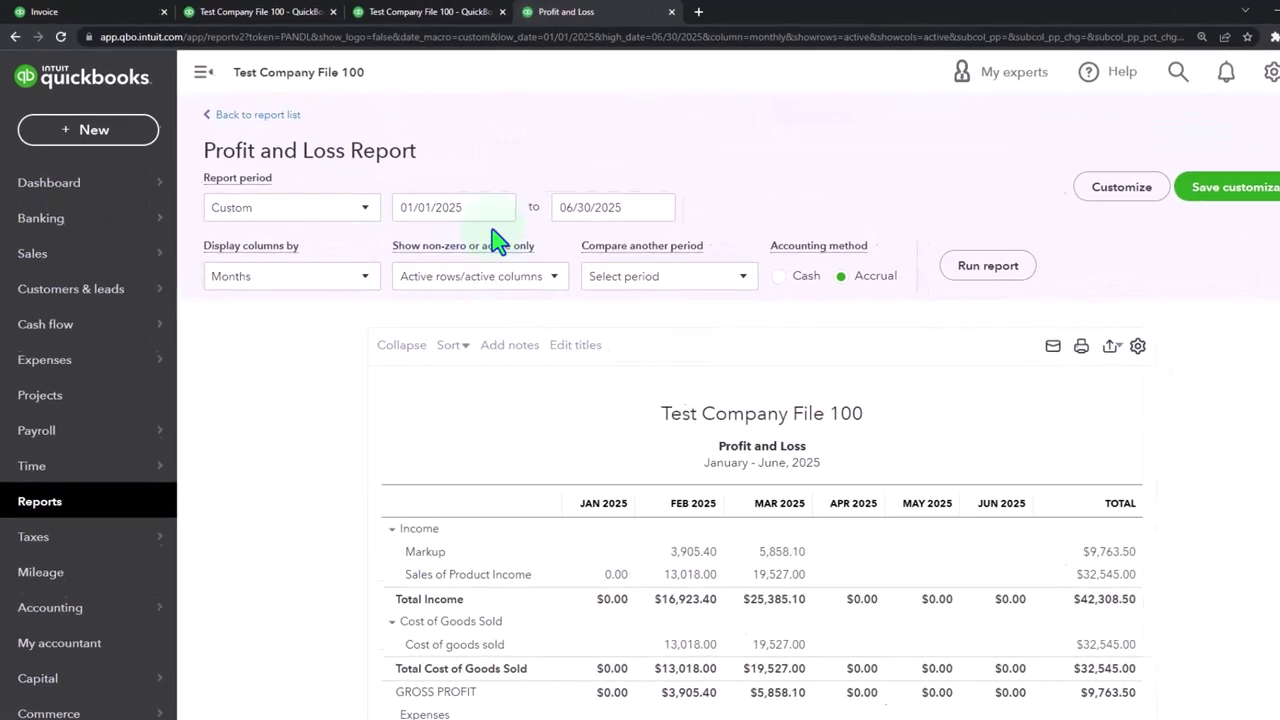
drag(458, 206, 330, 206)
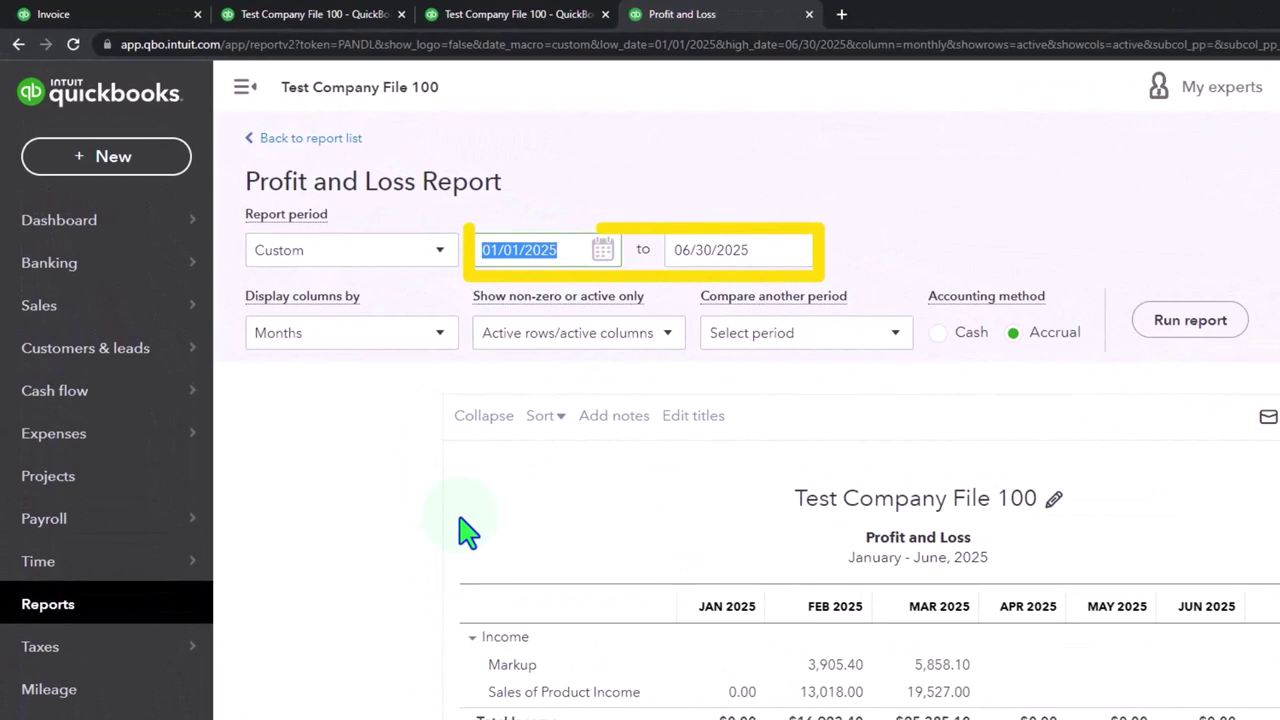
key(Tab)
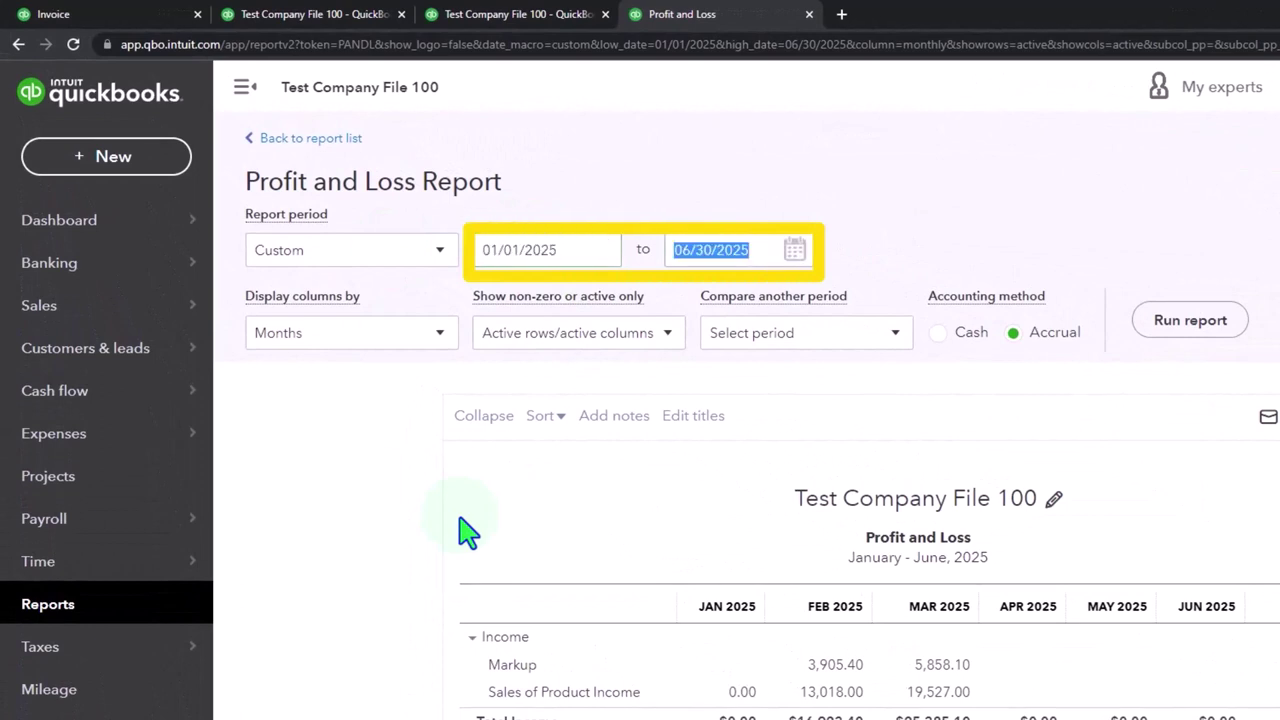
text(123125)
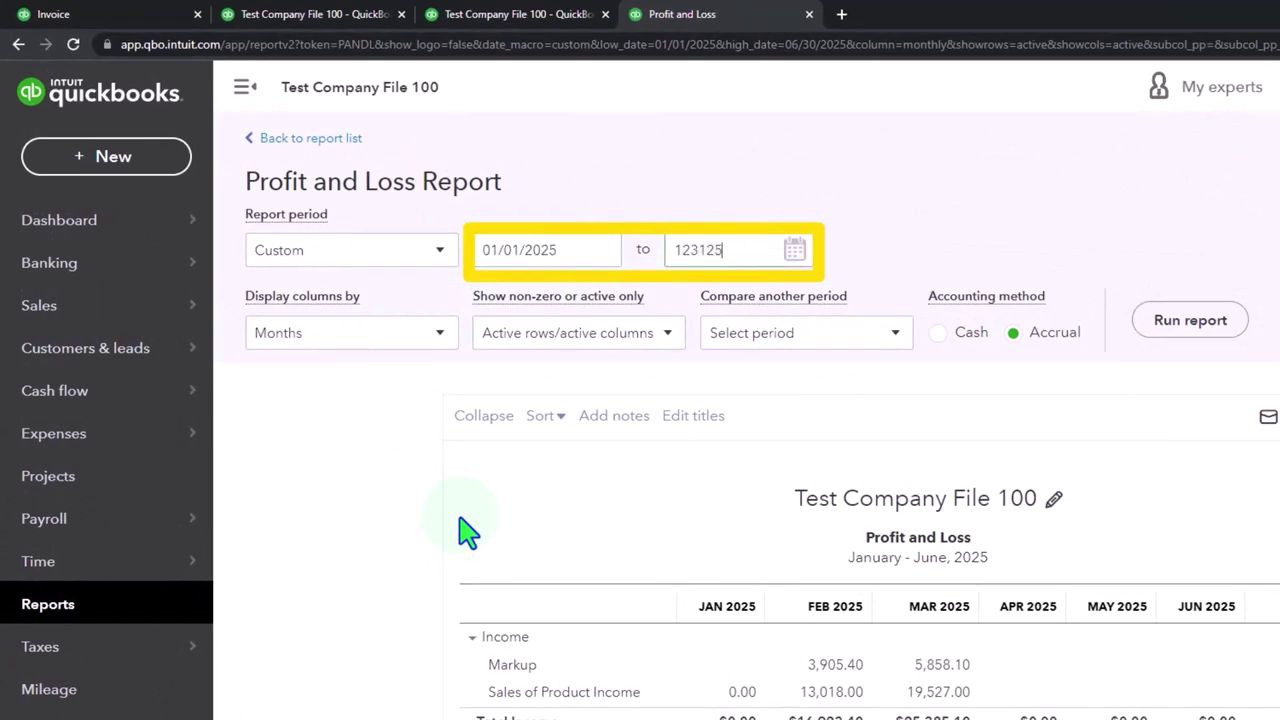
click(465, 530)
Step: Display the duplicated Profit and Loss report's columns by Classes and run it
click(434, 345)
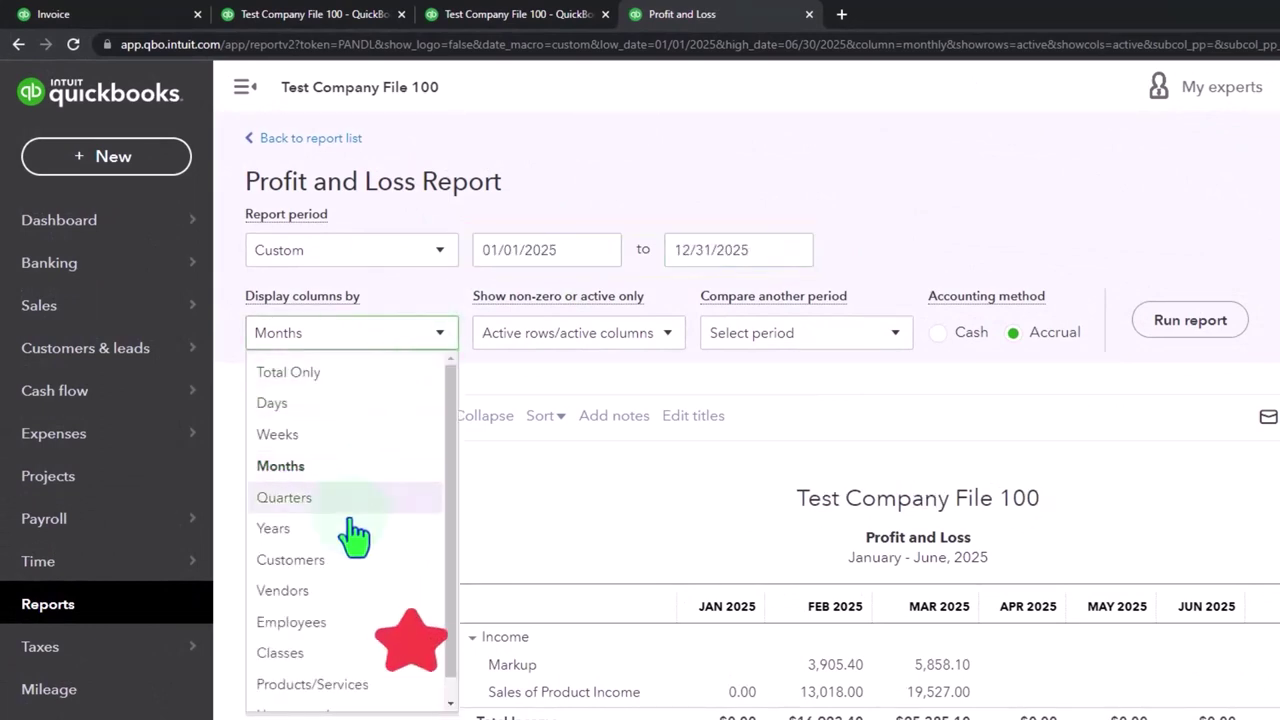
click(300, 653)
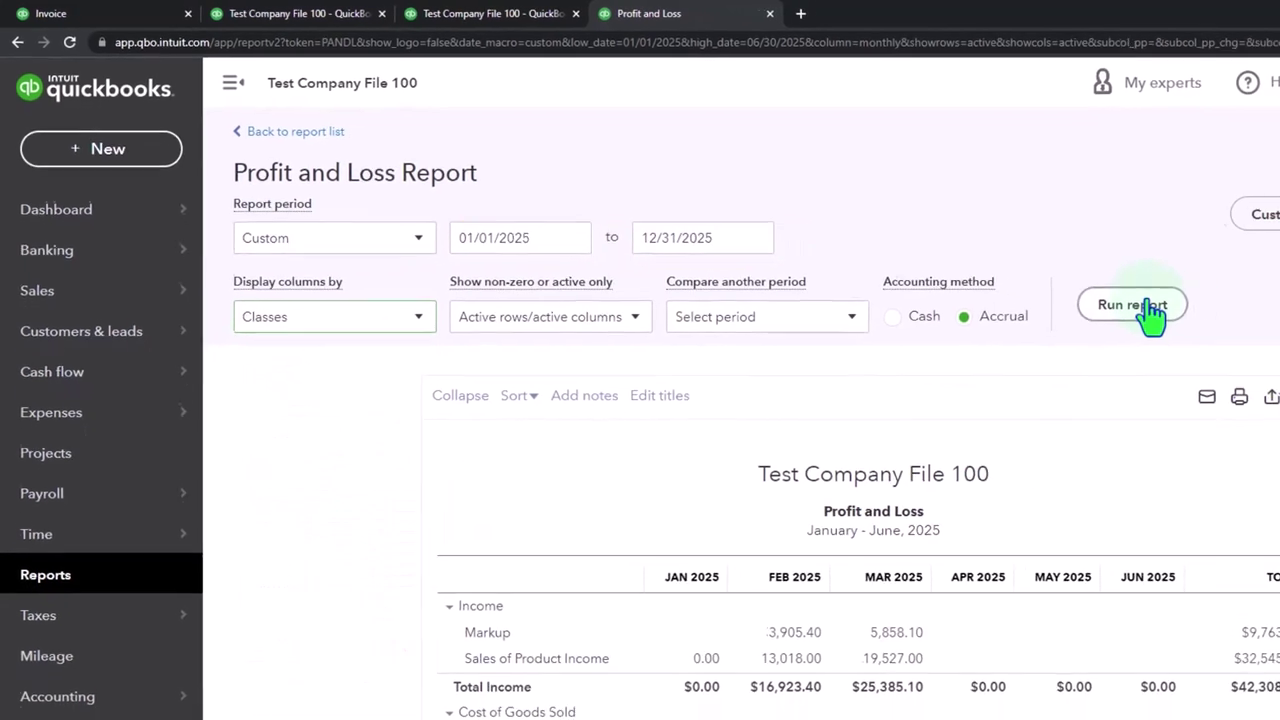
click(1132, 305)
scroll(1167, 320, down, 2)
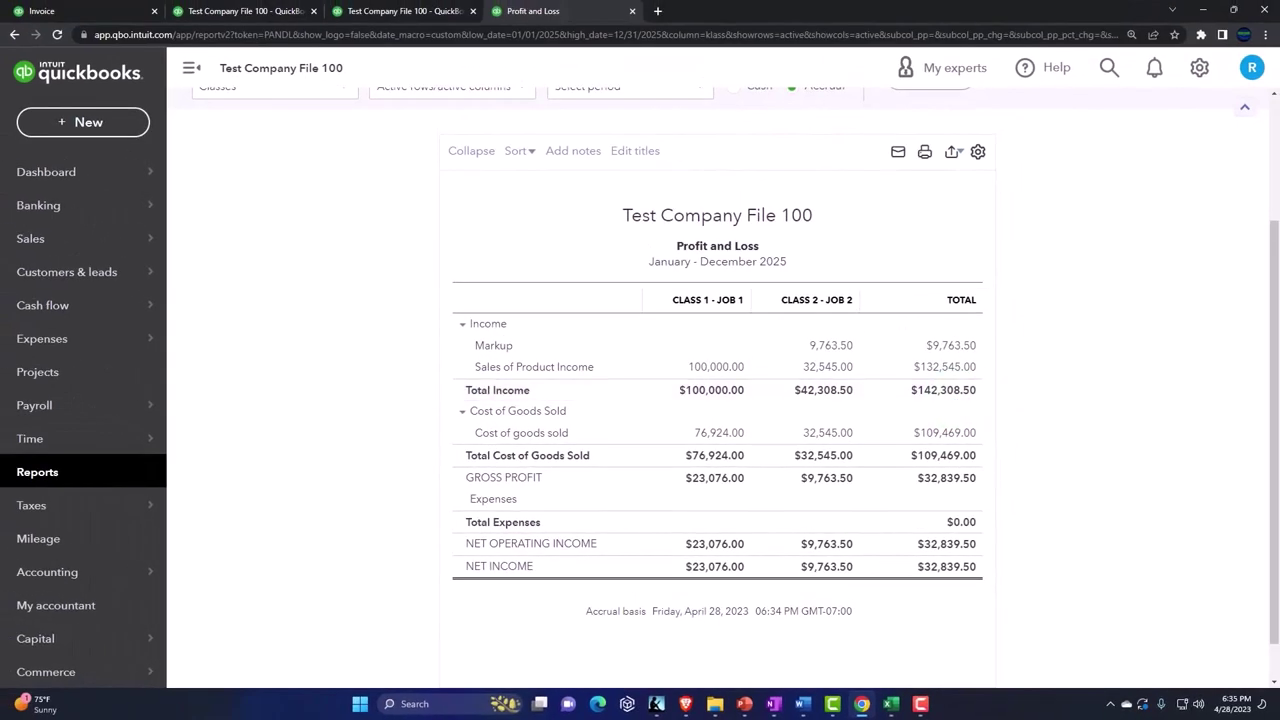
Step: Switch to the Excel project worksheet and review the journal entries and trial balance on the Blank sheet
key(alt+Tab)
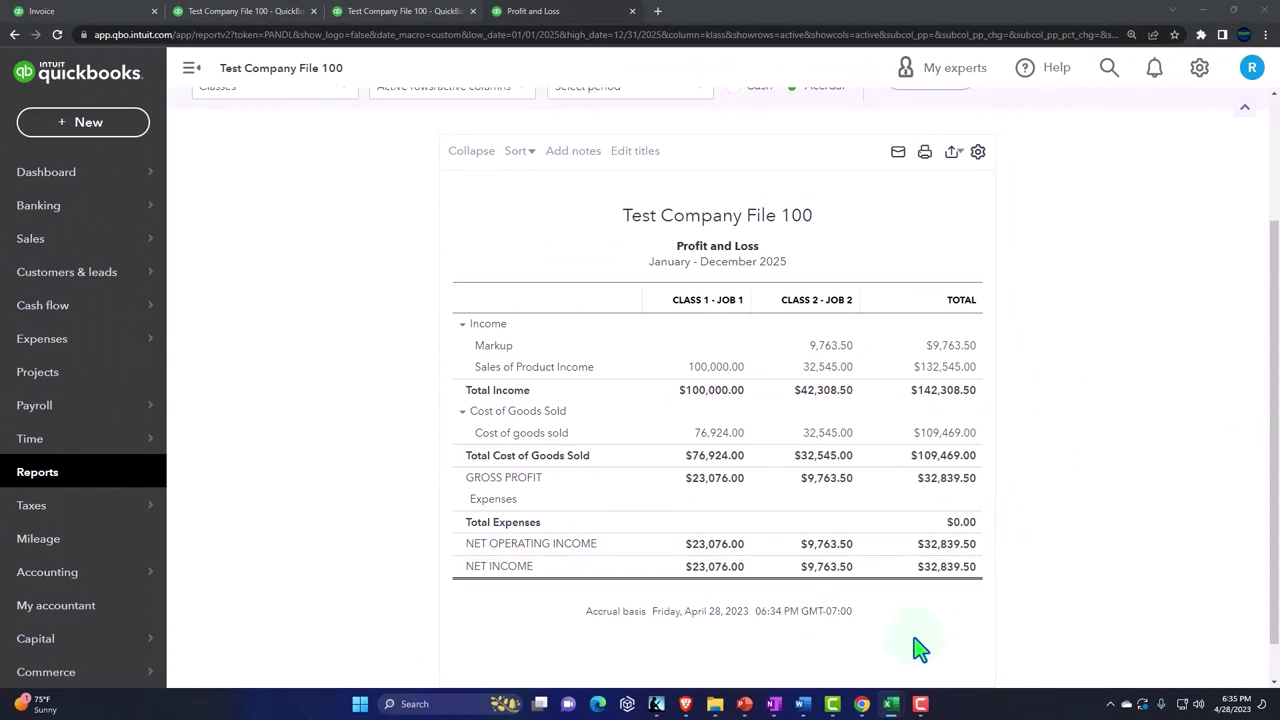
mouse_move(891, 703)
click(823, 617)
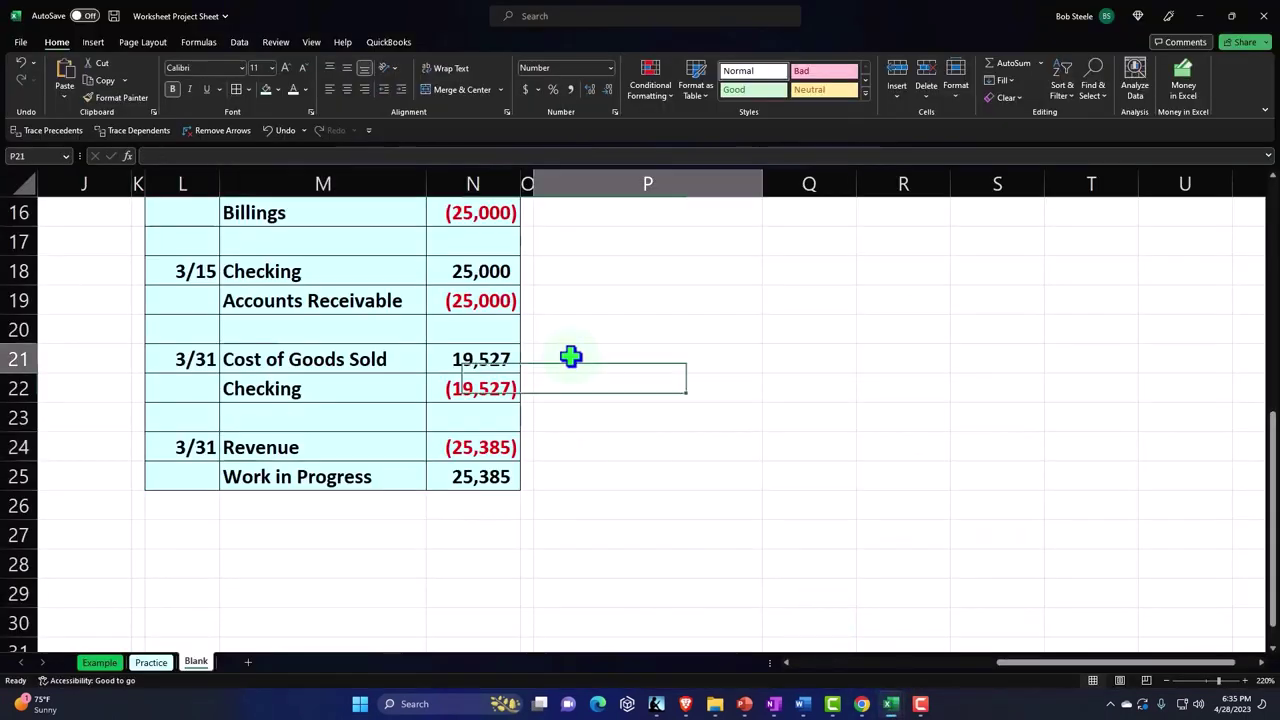
scroll(570, 357, up, 5)
click(391, 303)
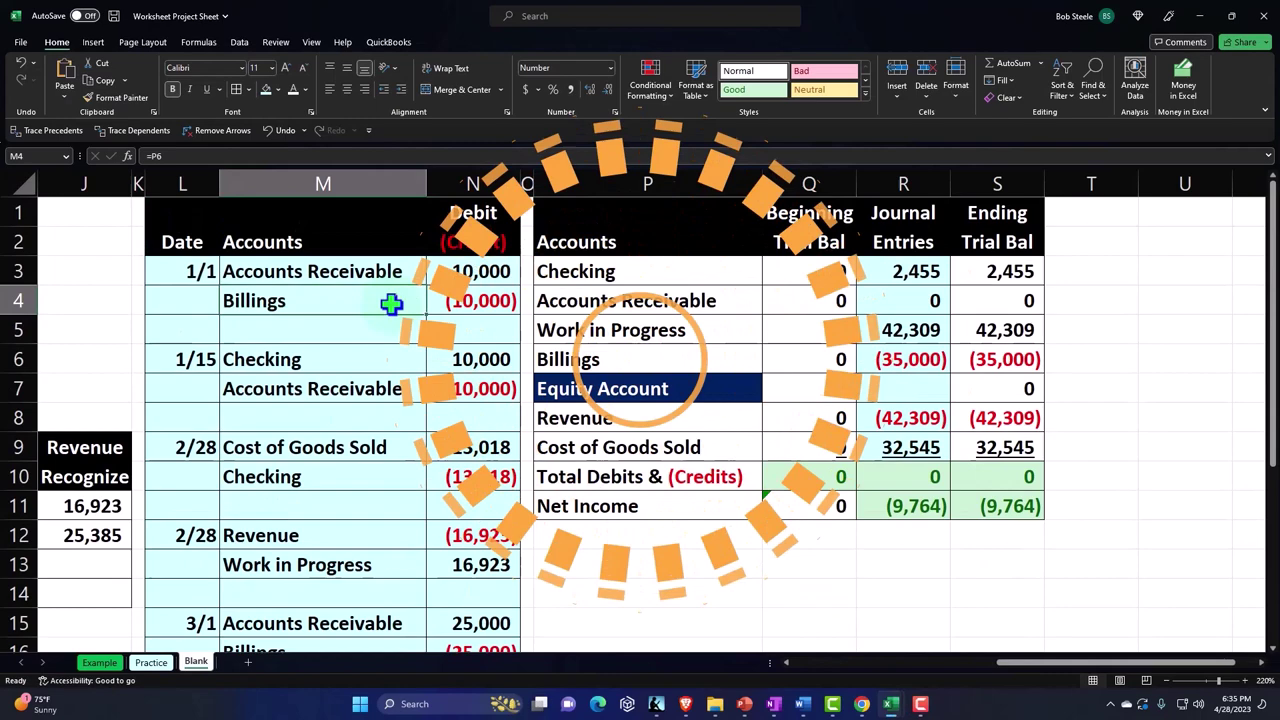
Step: Select the Month 3 actual job costs from Materials through Total in the Actual Job Progress table
key(Home)
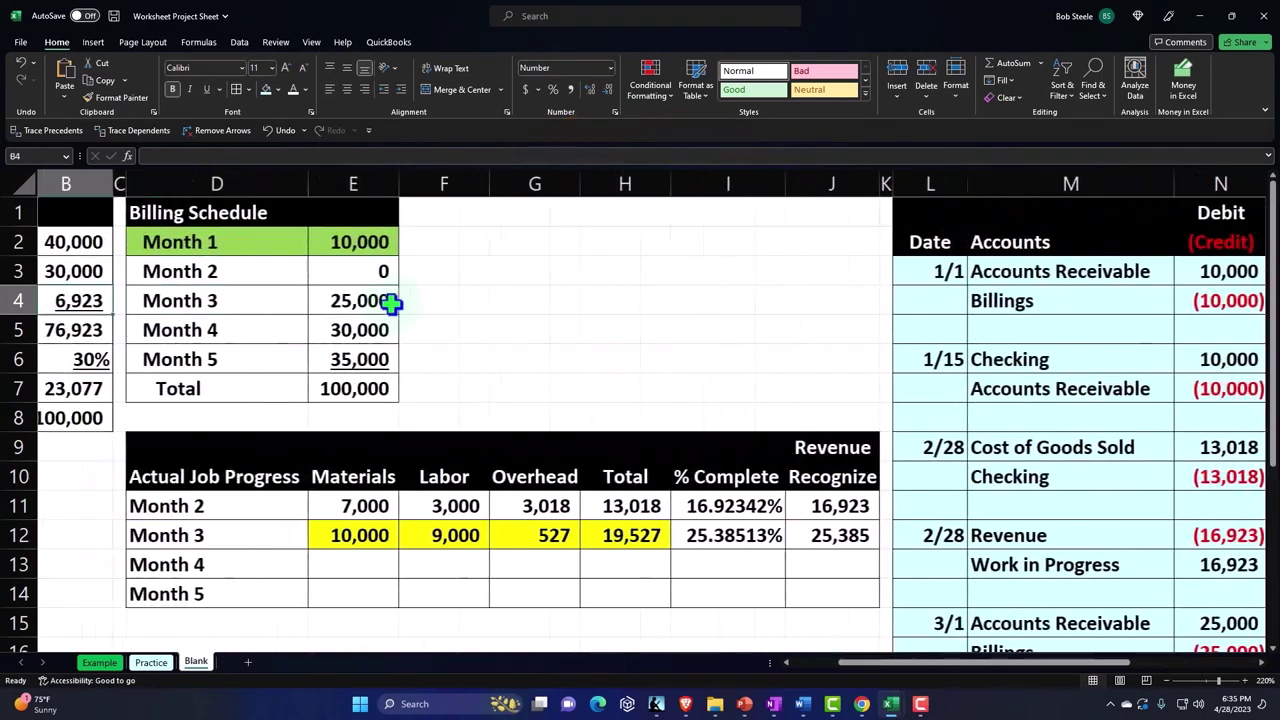
key(Left)
drag(541, 540, 803, 534)
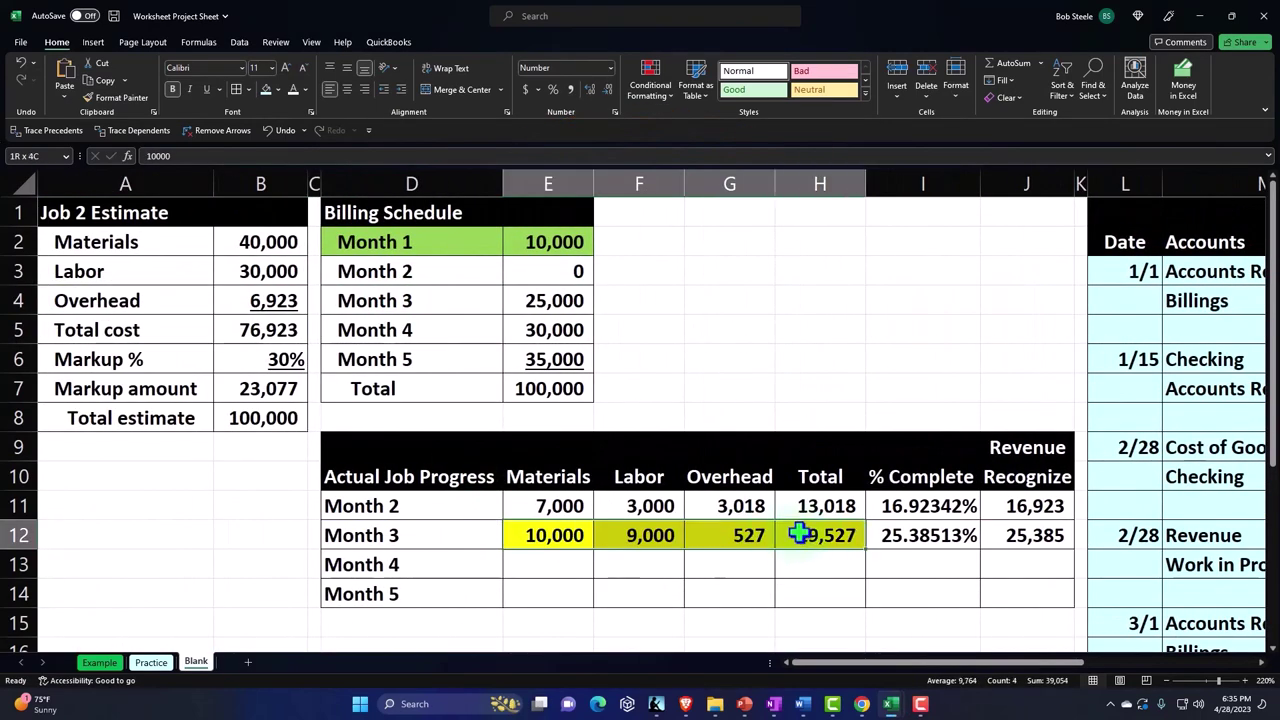
Step: Remove the yellow fill from the Month 3 Materials through Total cells in the Actual Job Progress table
right_click(803, 534)
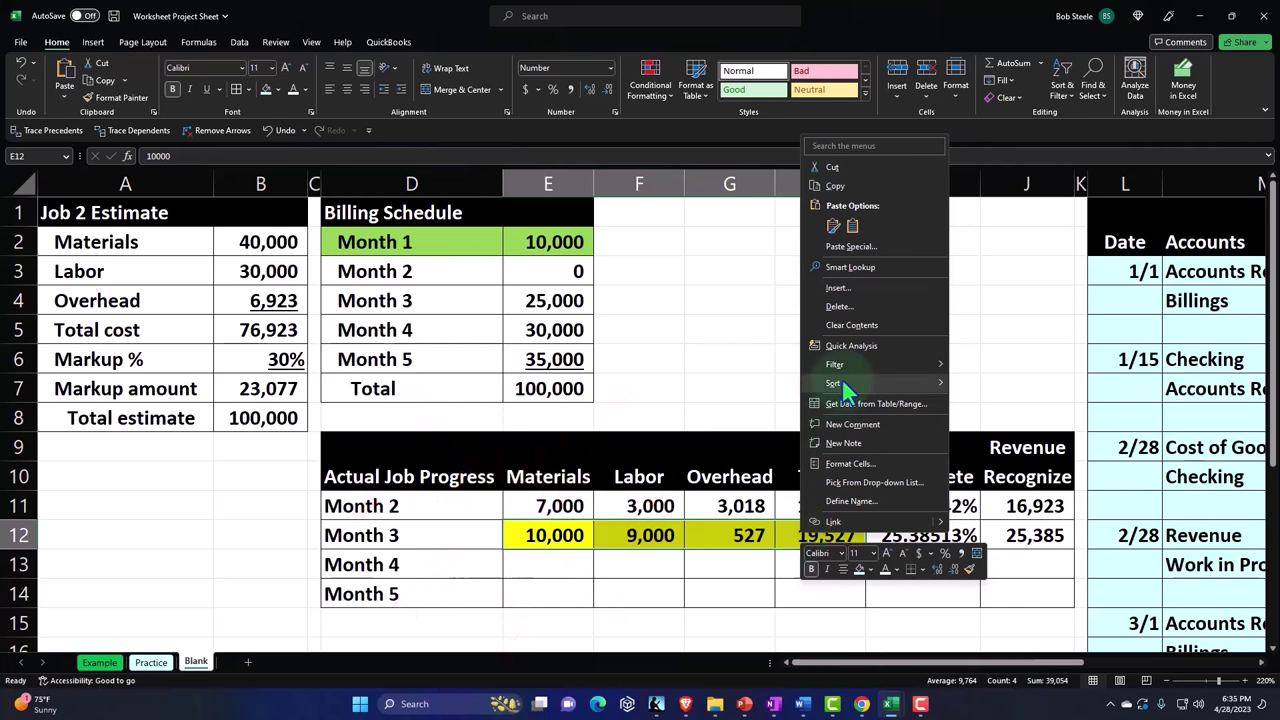
mouse_move(843, 384)
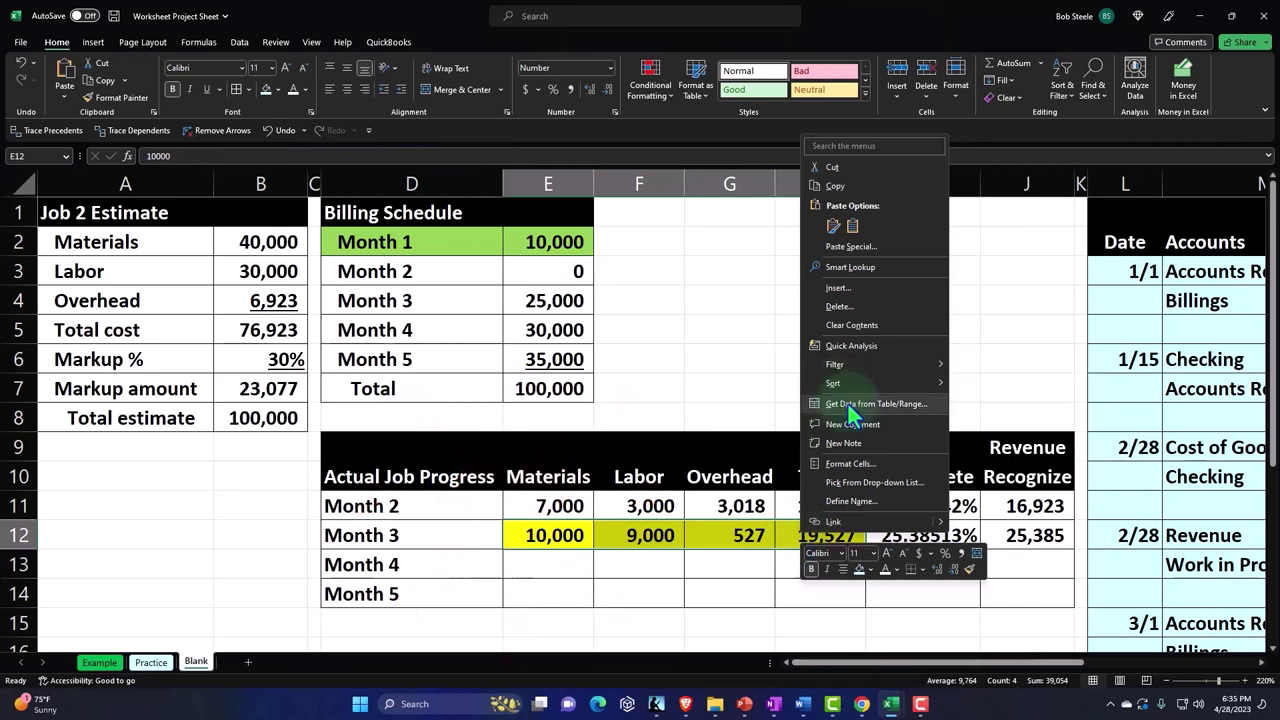
click(860, 569)
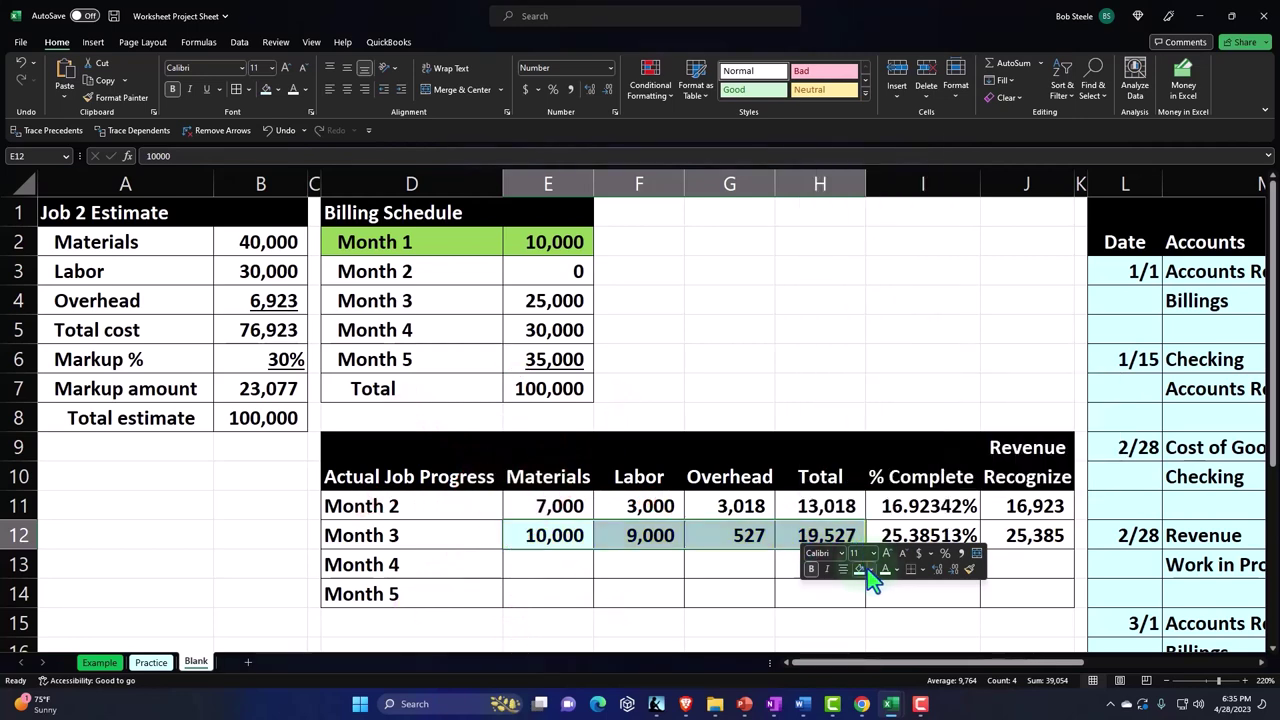
click(870, 570)
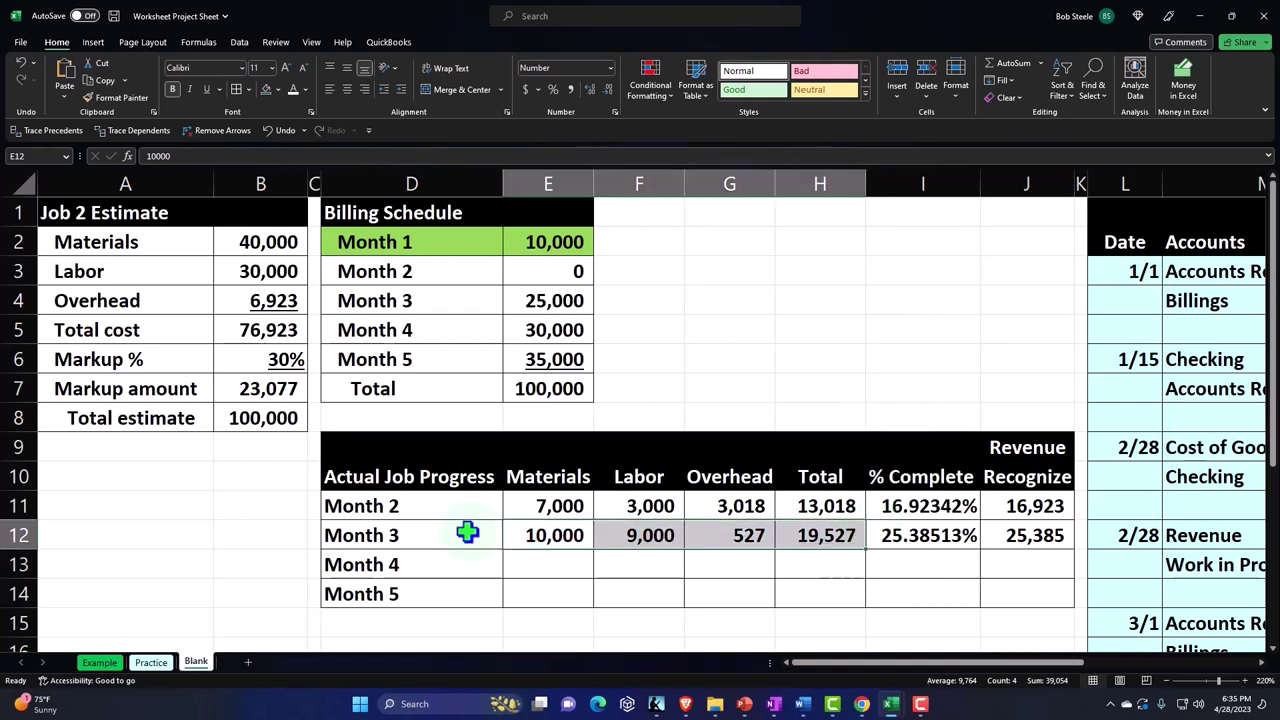
click(338, 537)
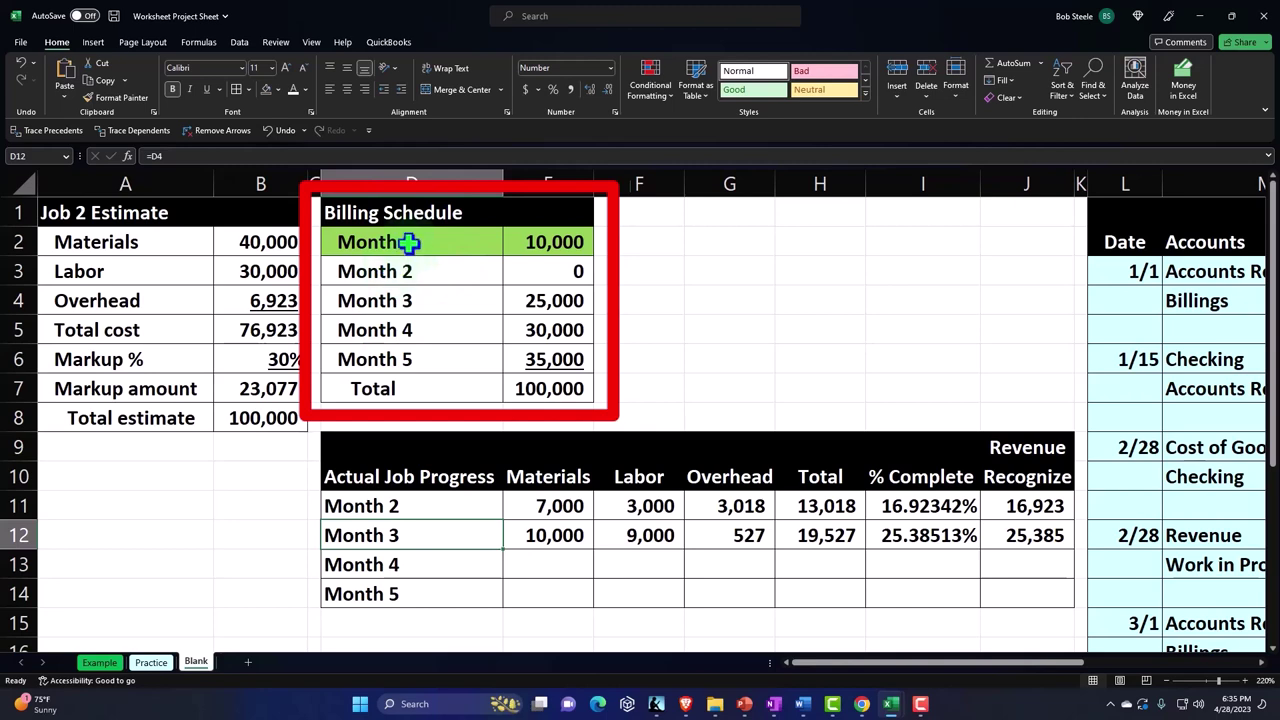
Step: Clear the green highlight from the Month 1 row of the Billing Schedule and apply it to the Month 4 row
drag(409, 242, 536, 242)
right_click(541, 244)
key(Escape)
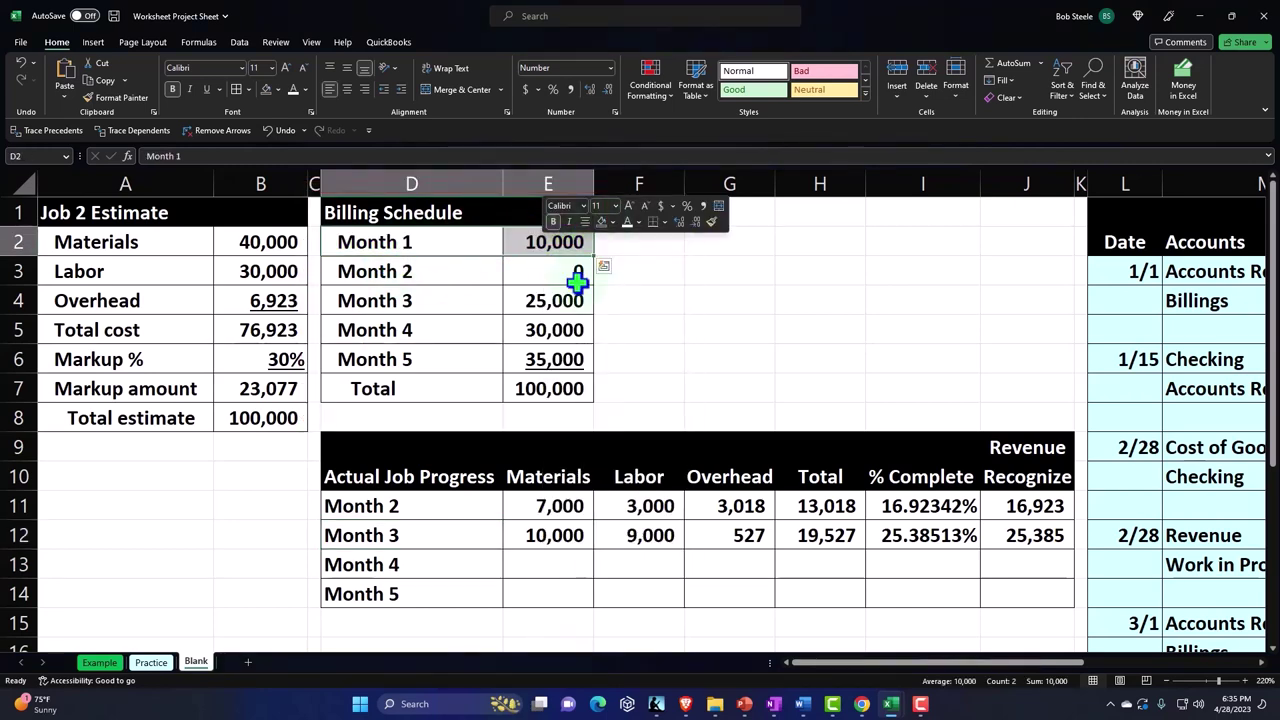
drag(415, 330, 509, 329)
right_click(512, 330)
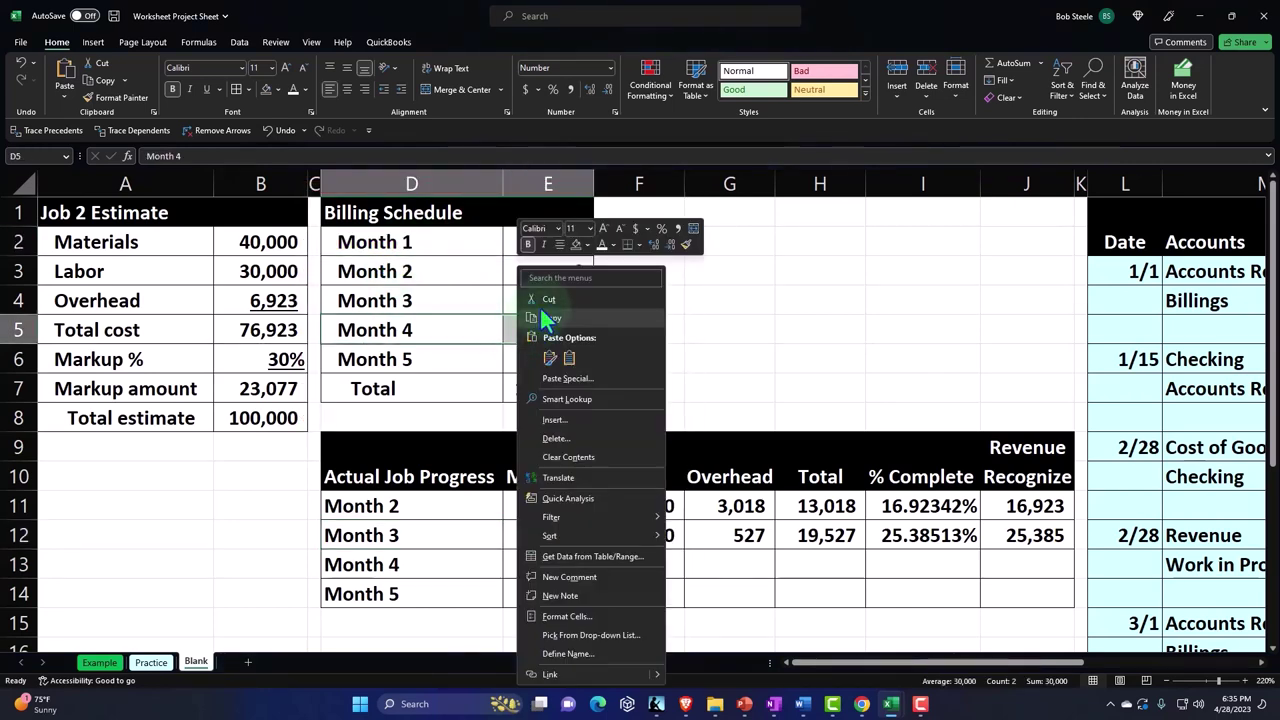
click(587, 245)
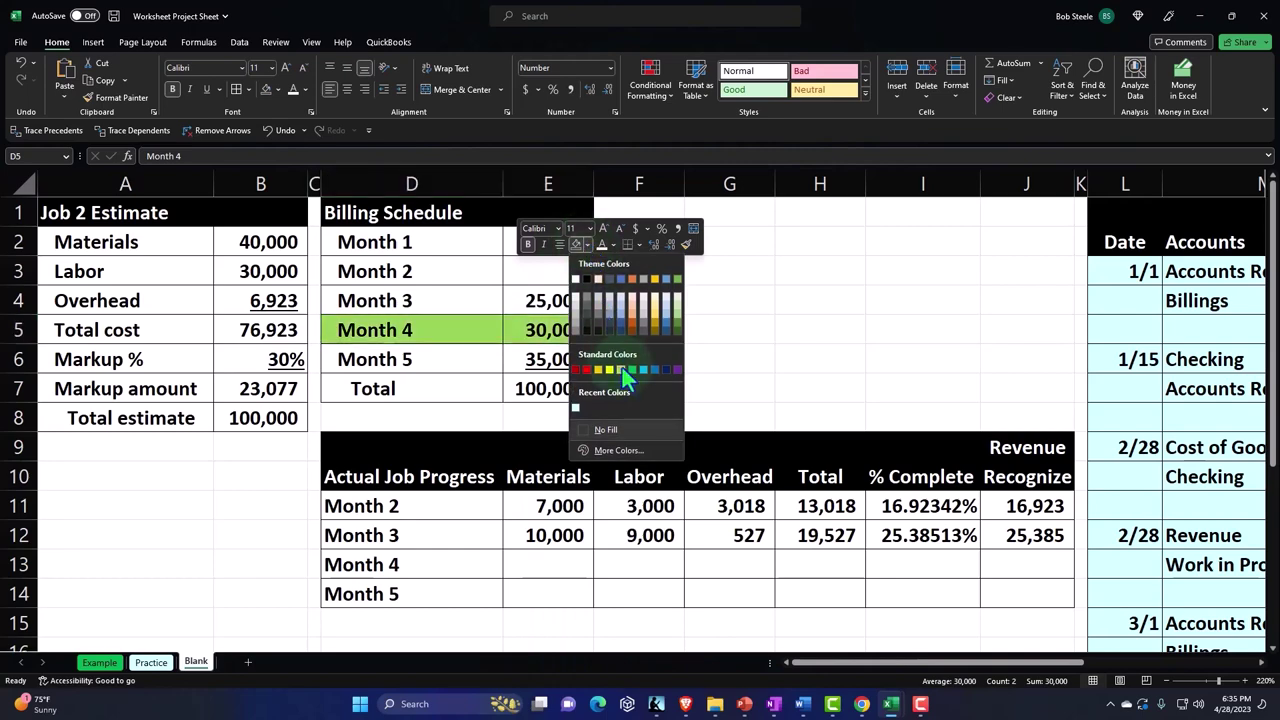
click(620, 369)
click(646, 363)
Step: Review the journal entries through the 3/31 revenue entry and the trial balance beside them
key(Right)
key(Right)
key(Right)
key(Right)
key(Right)
key(Right)
key(Right)
key(Right)
key(Right)
key(Right)
key(Right)
key(Right)
key(Right)
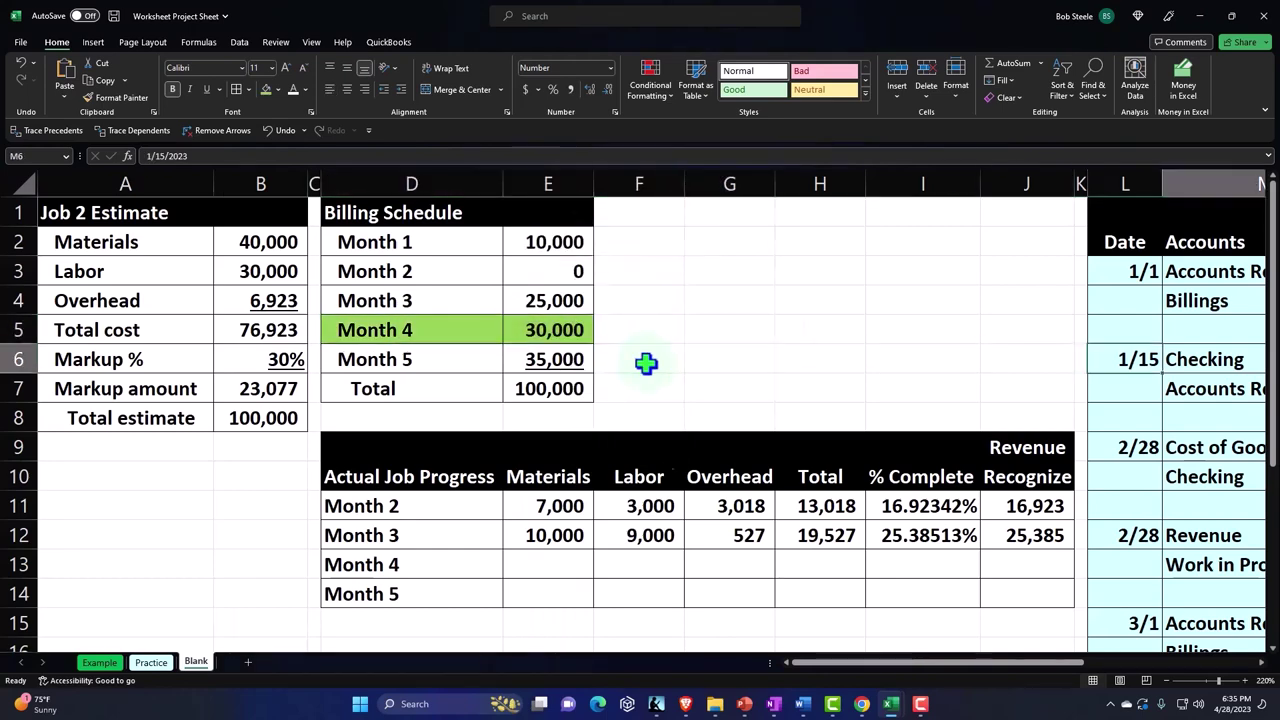
scroll(646, 363, down, 6)
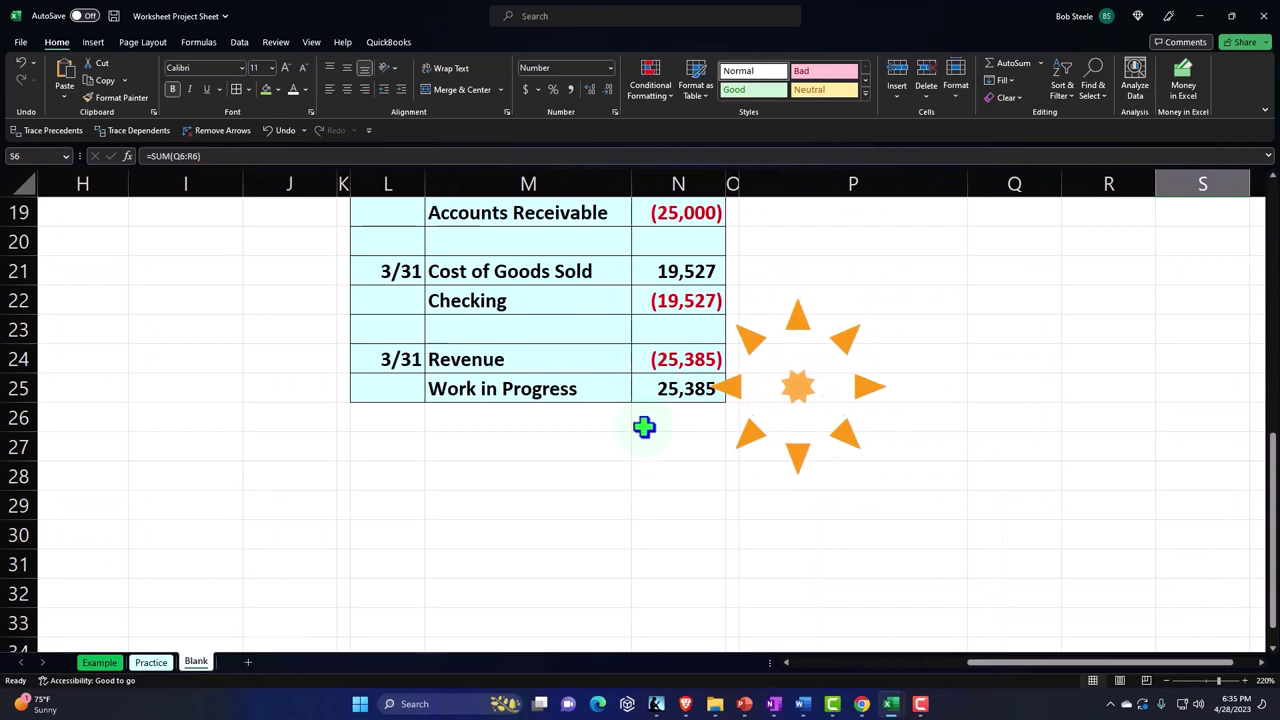
scroll(643, 453, up, 6)
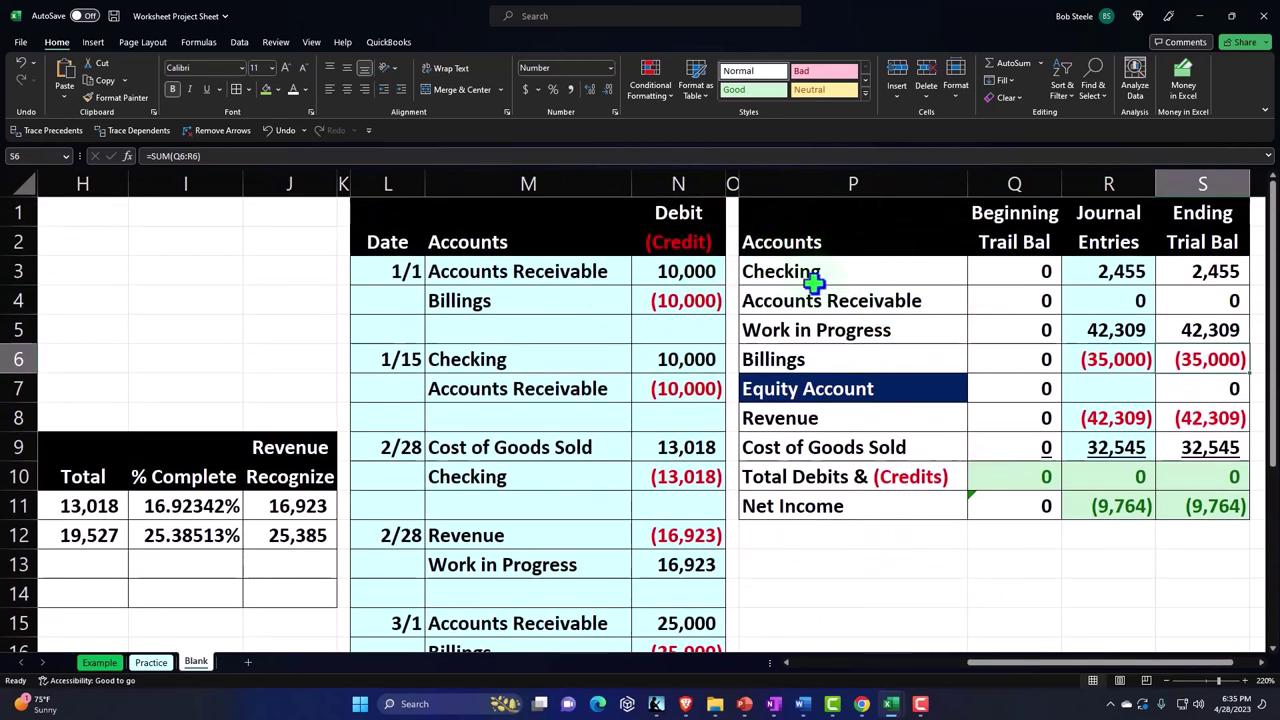
Step: Insert four columns before the trial balance, at columns P through S
click(755, 180)
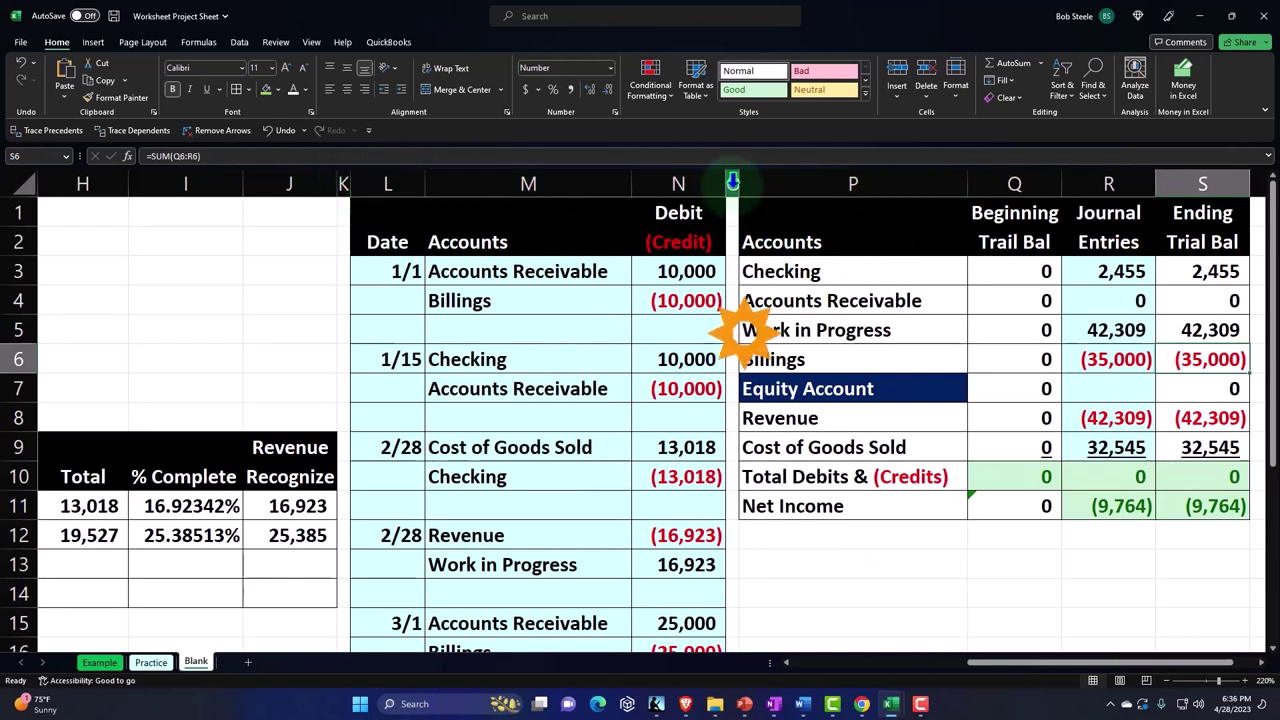
drag(732, 181, 1195, 187)
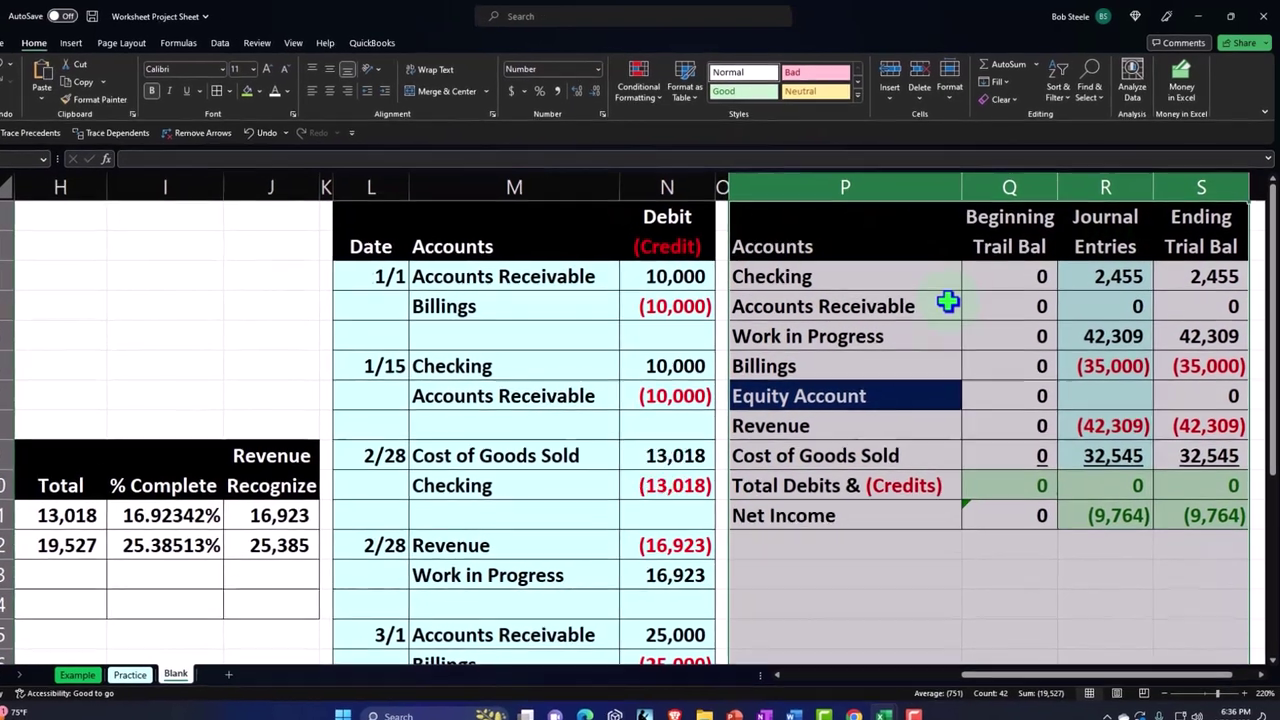
right_click(954, 296)
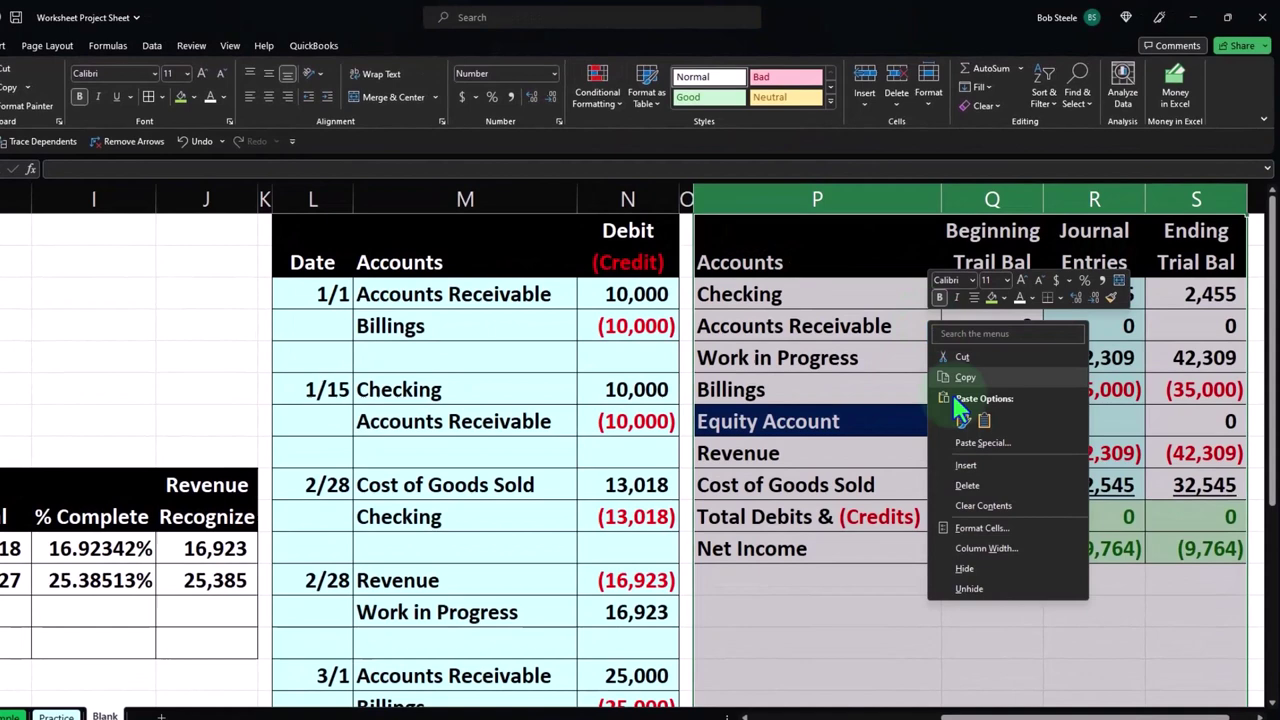
click(972, 467)
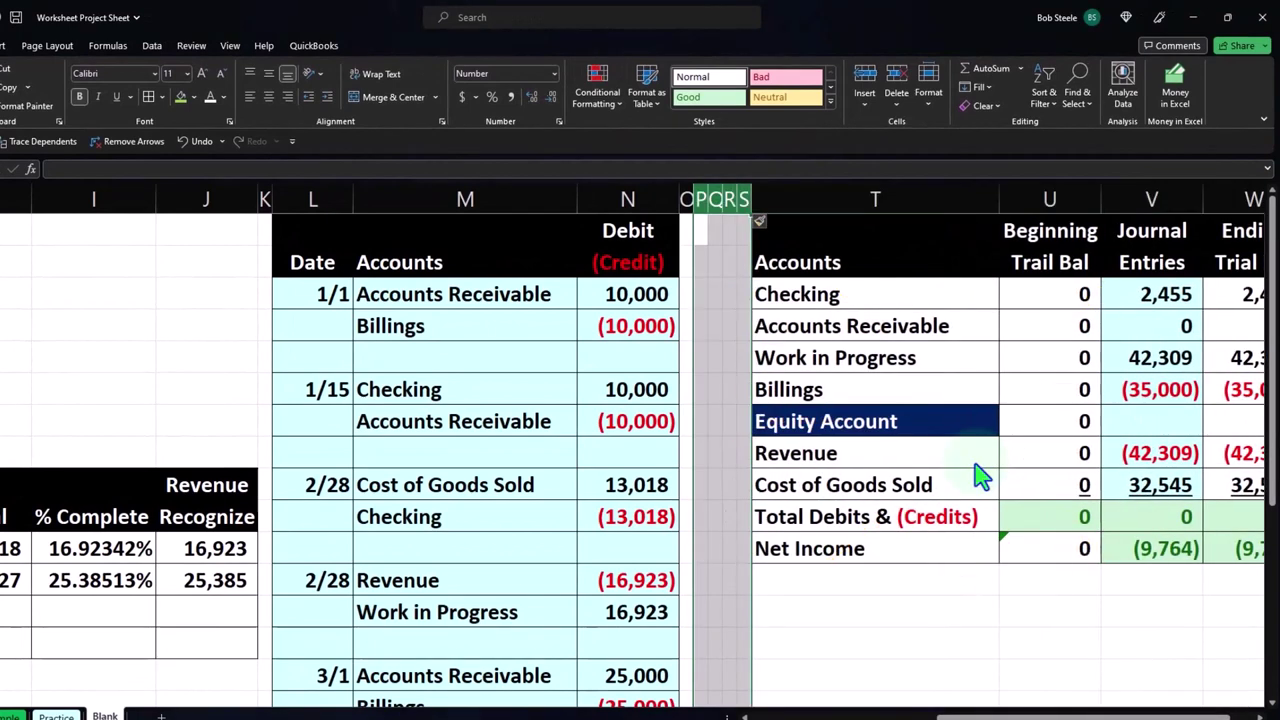
click(726, 250)
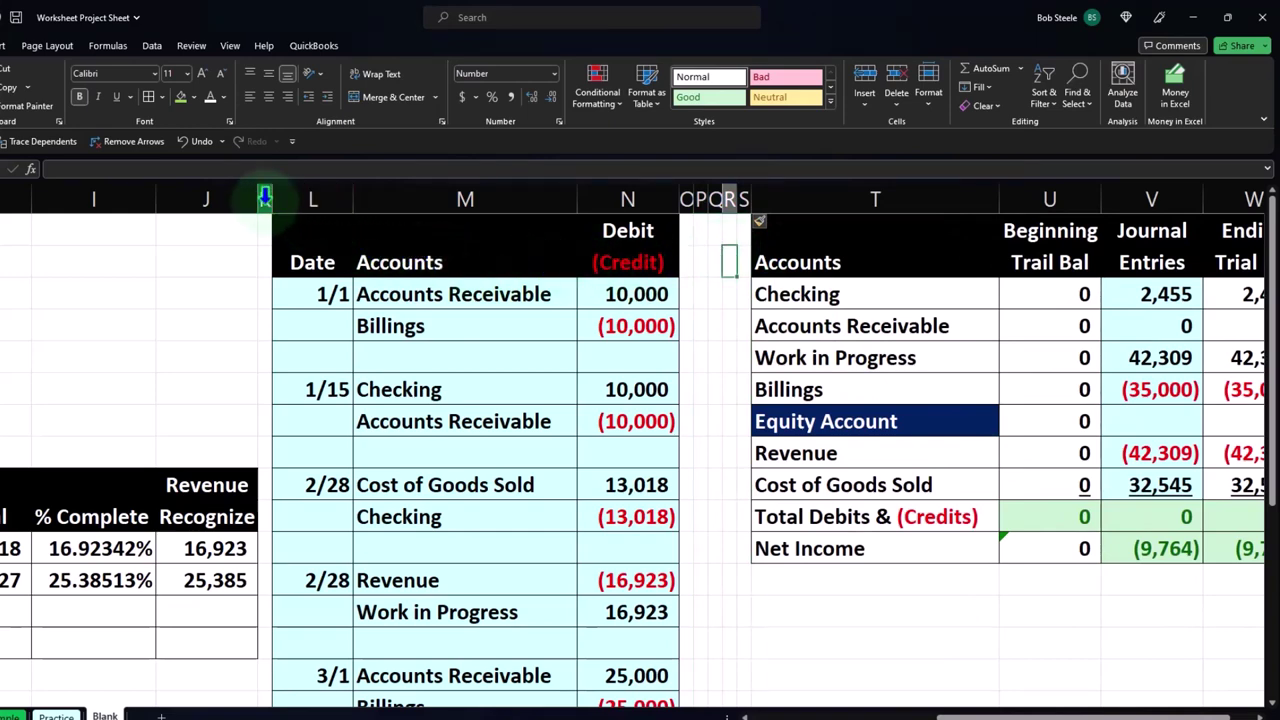
Step: Try to copy the formatting of journal columns K through N to the new area using only column O
drag(265, 198, 661, 201)
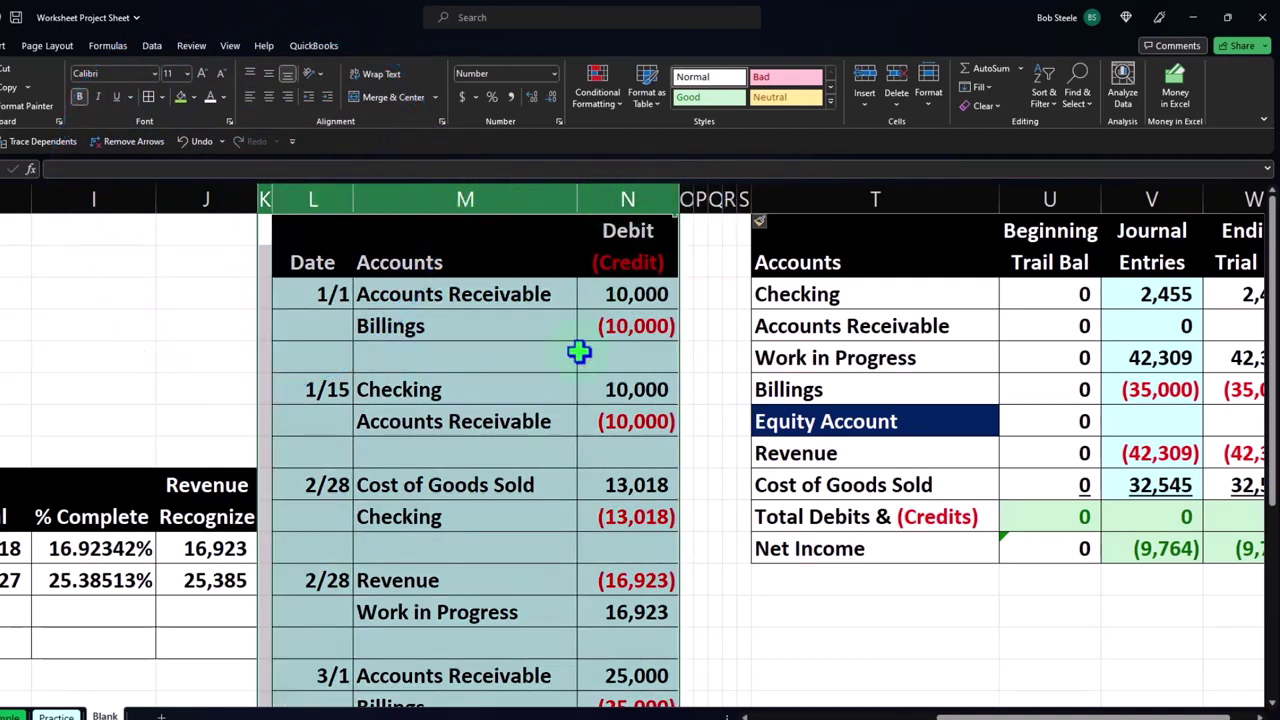
click(20, 105)
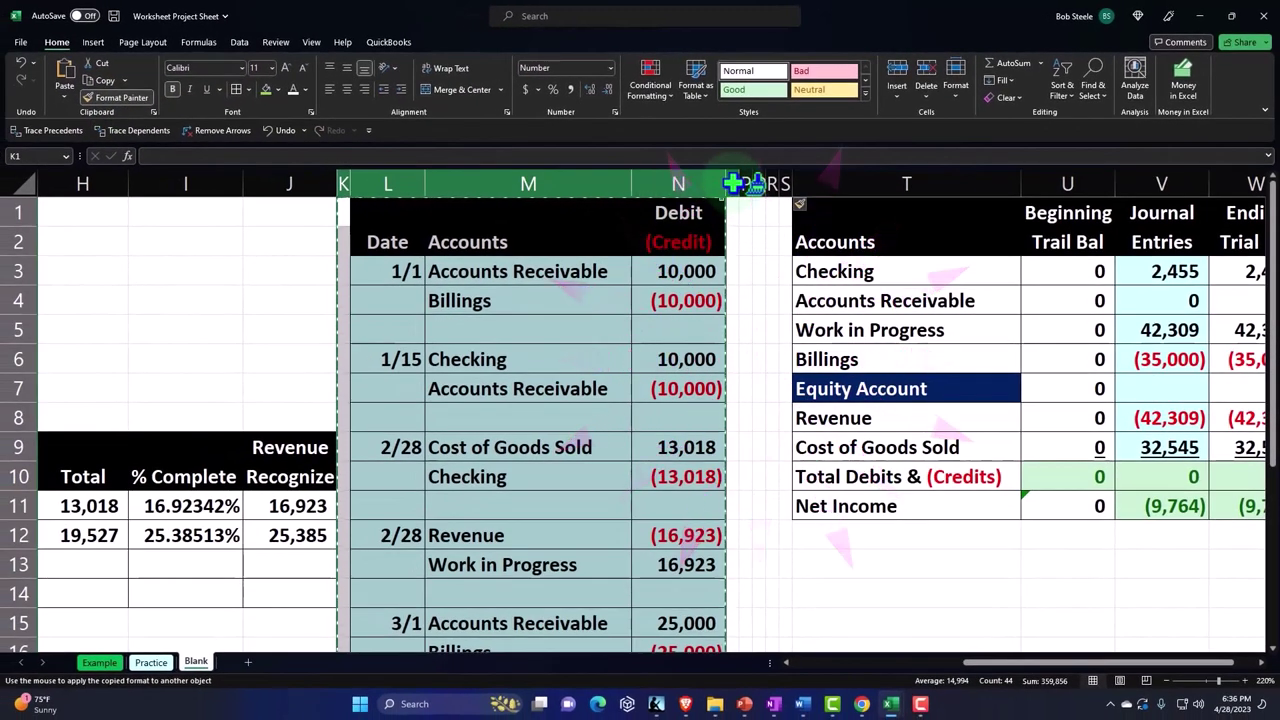
click(733, 183)
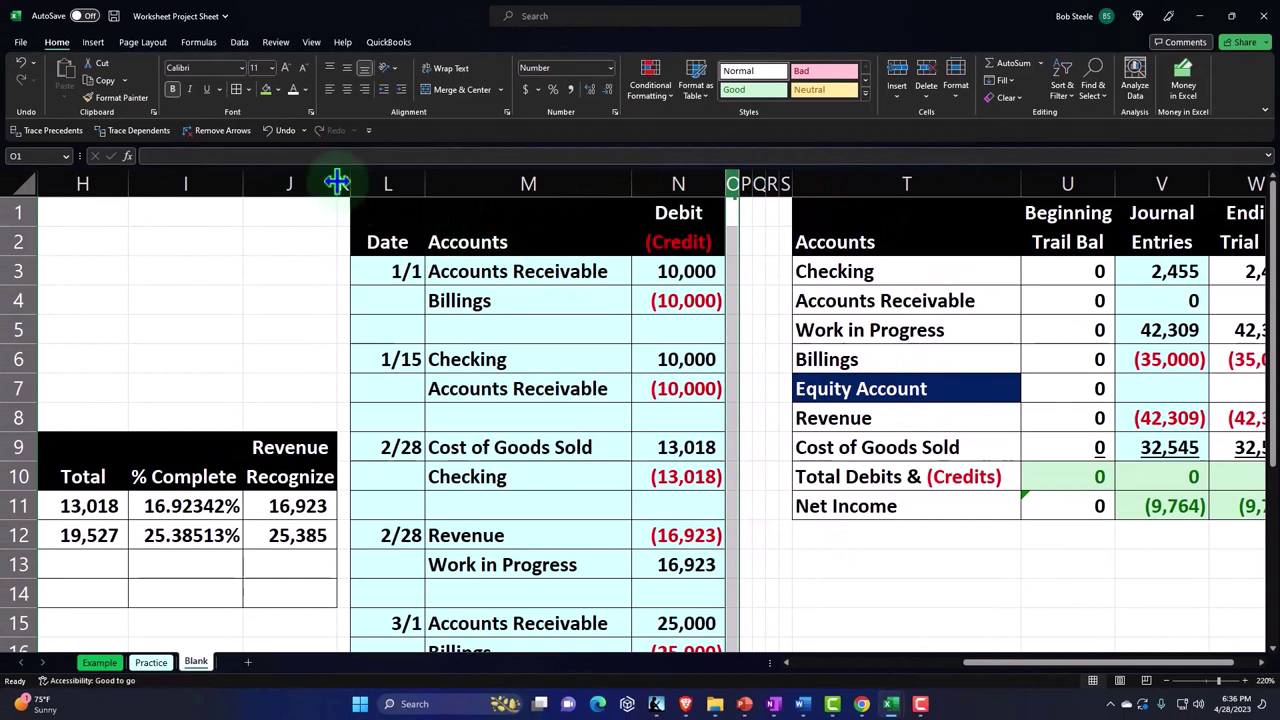
Step: Use Format Painter to apply the formatting and widths of journal columns K through N to columns O through R
drag(343, 183, 632, 184)
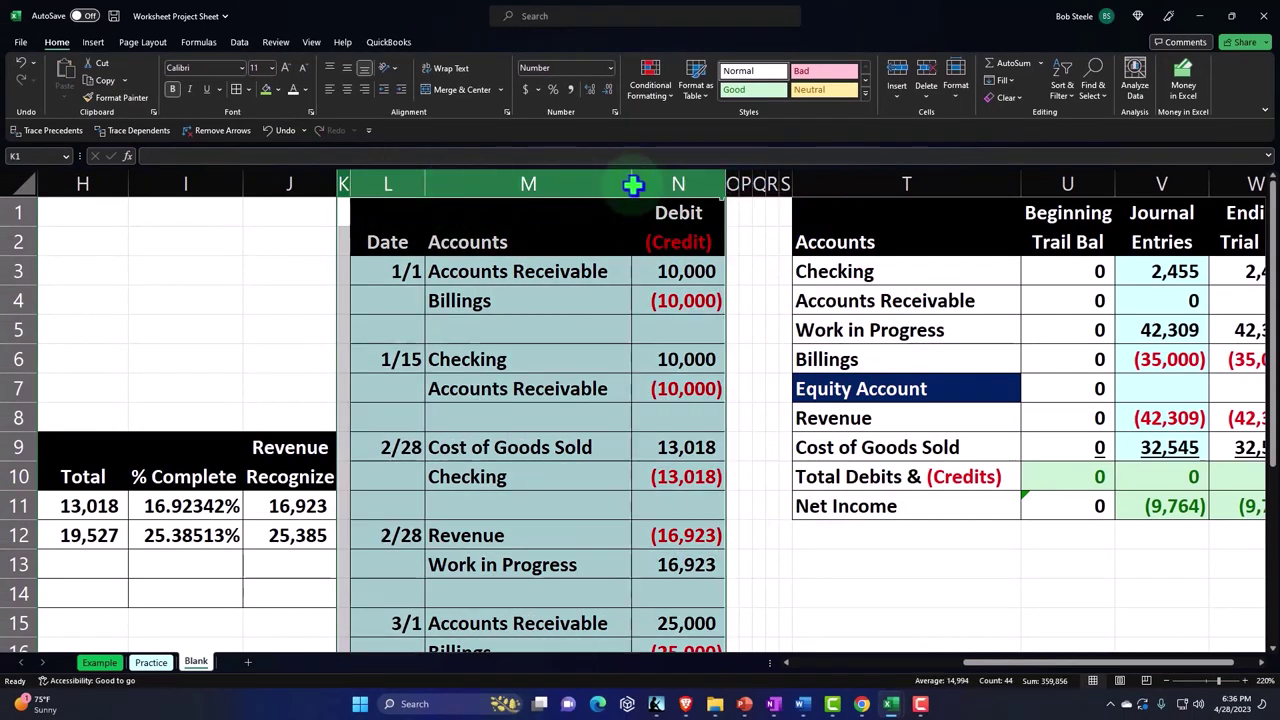
click(105, 97)
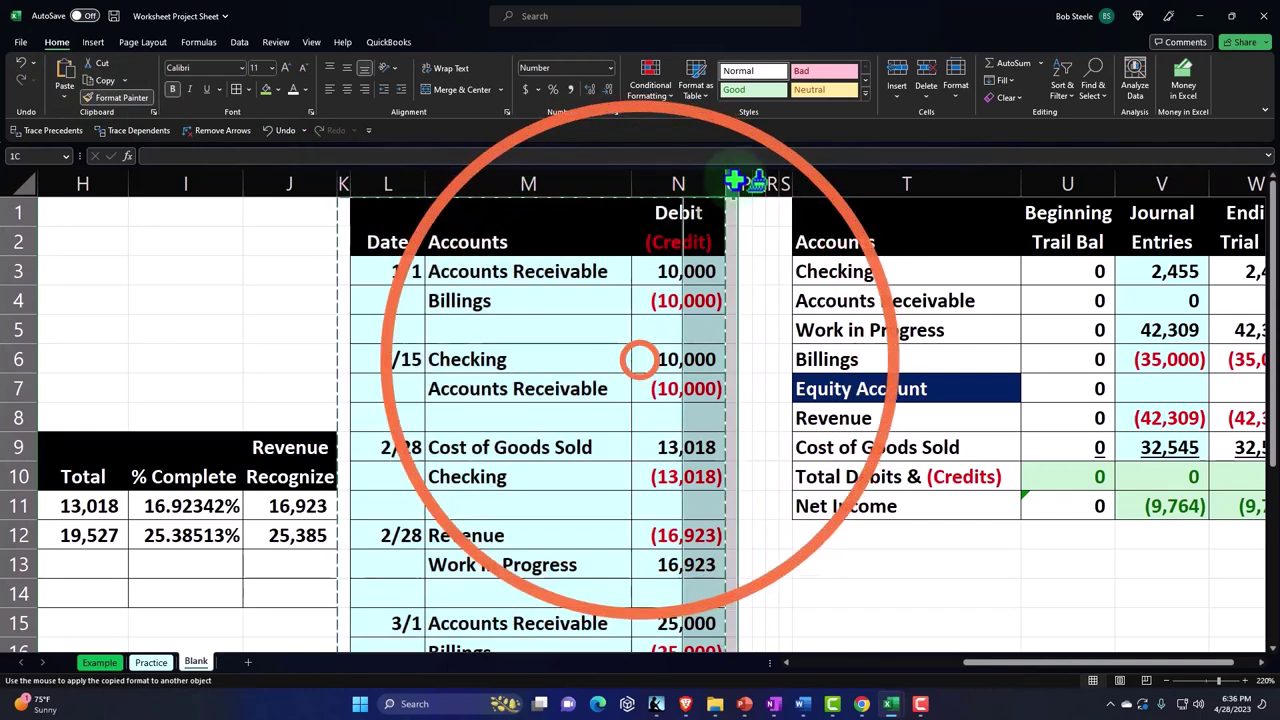
drag(737, 182, 770, 182)
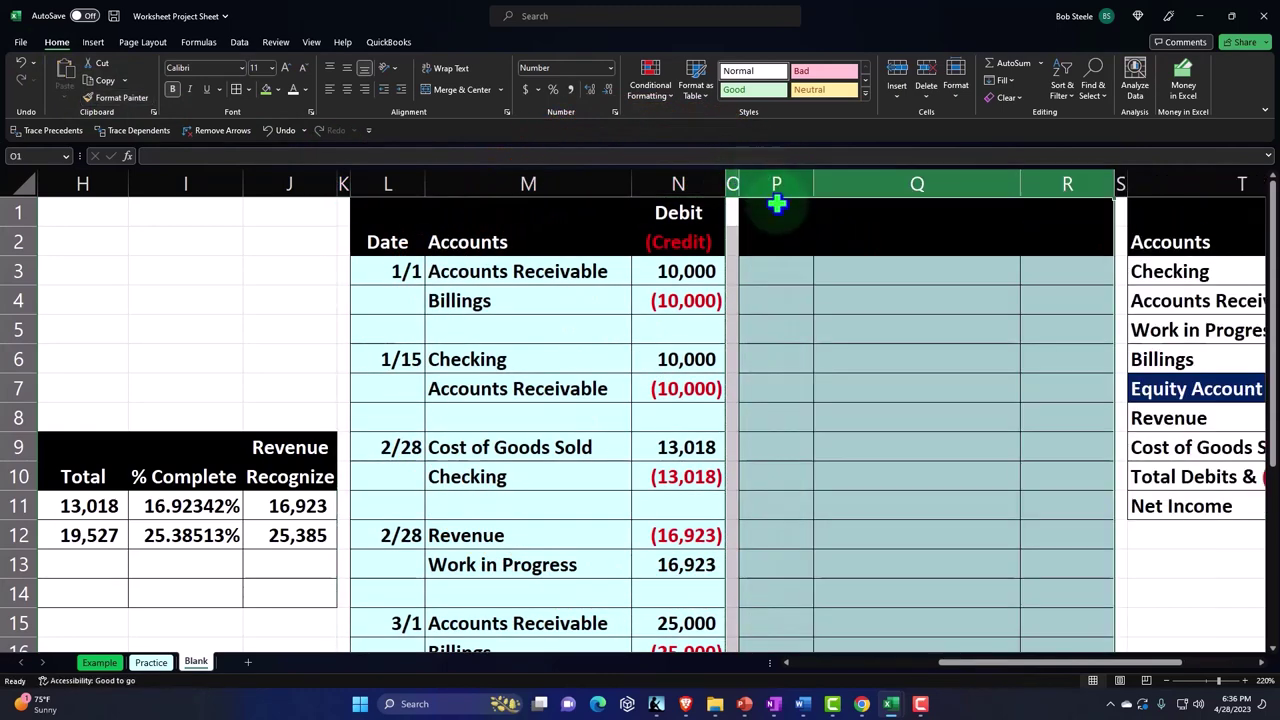
click(892, 279)
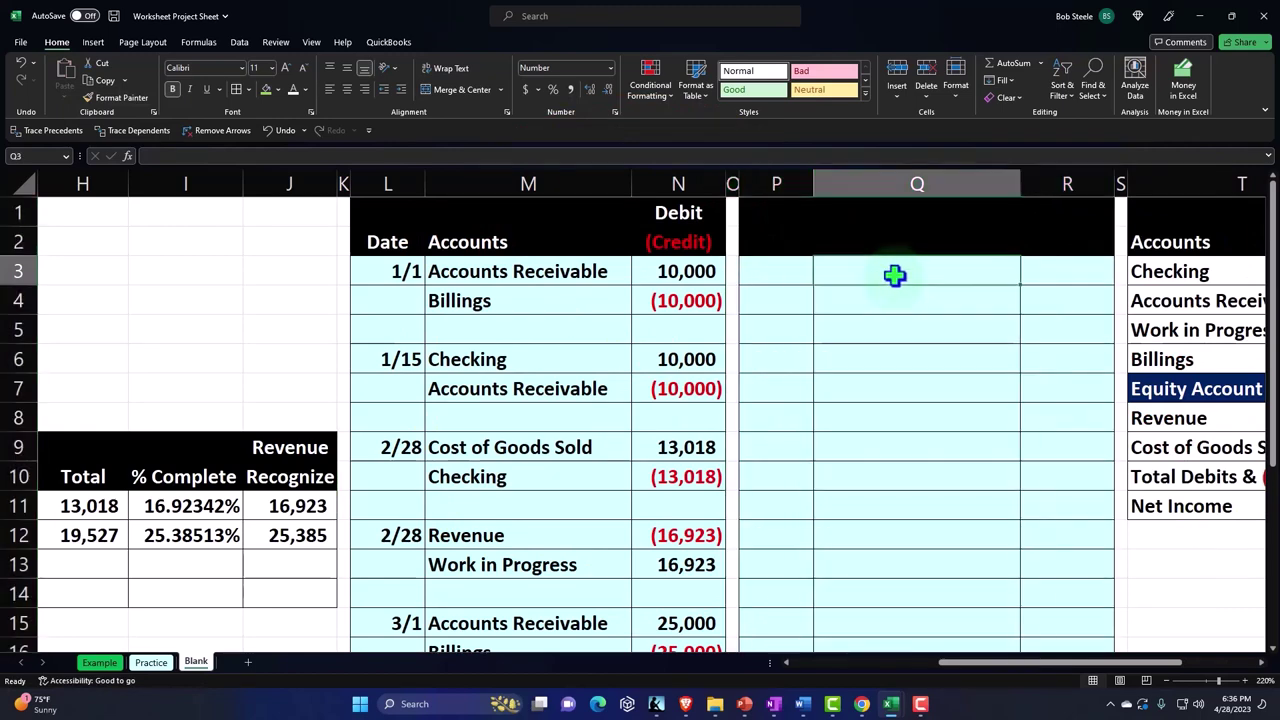
scroll(836, 330, down, 6)
scroll(839, 334, up, 6)
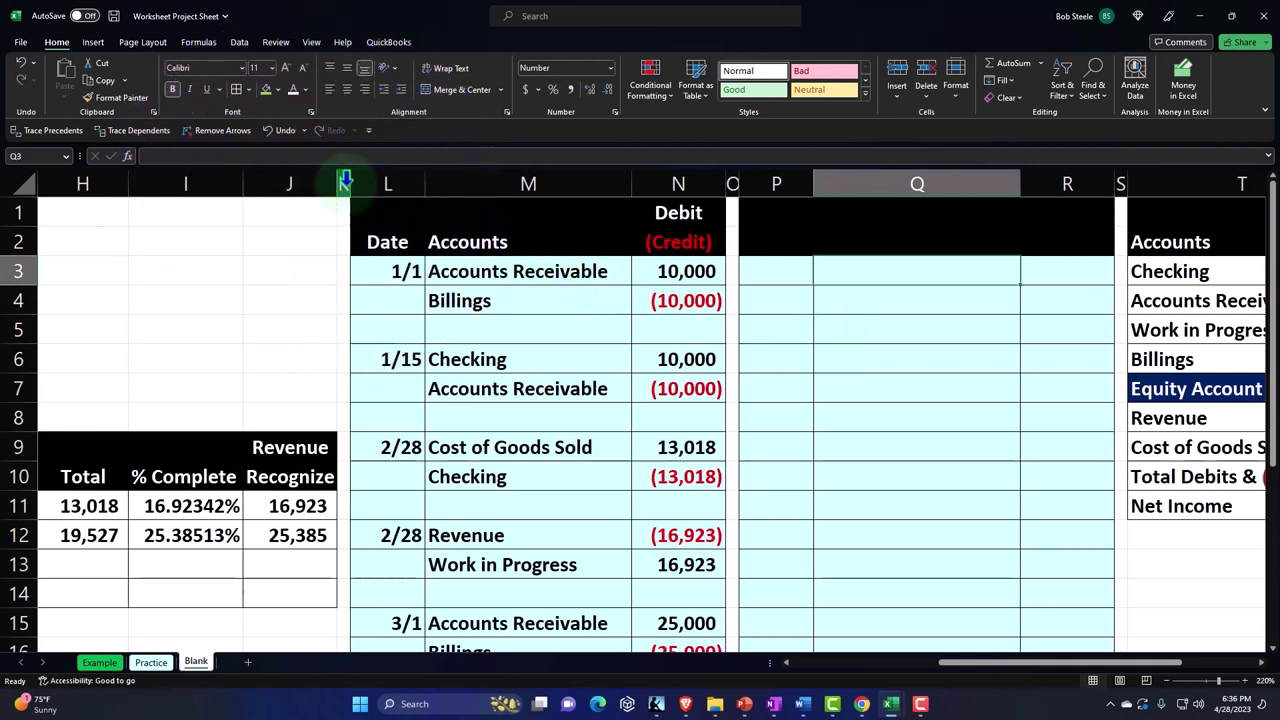
Step: Start a journal entry dated 4/1 in row 3 of the new block, linking its first account to Accounts Receivable in T4
click(767, 282)
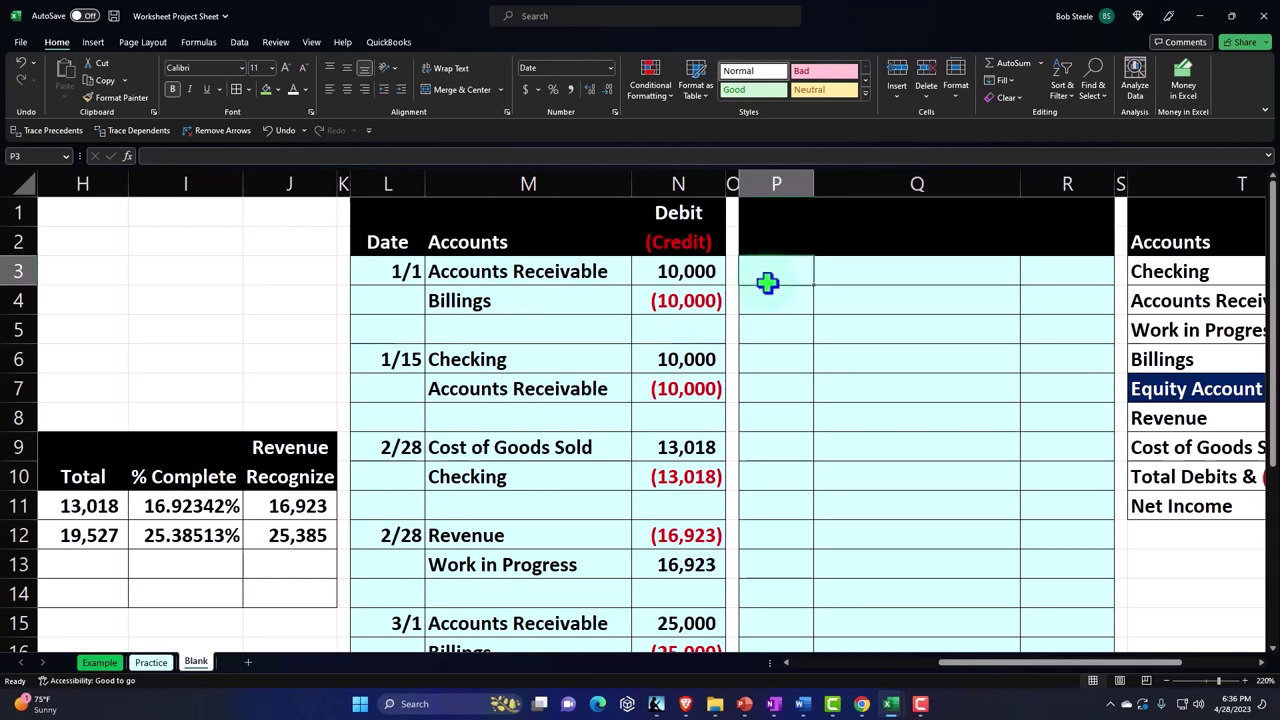
text(4/1)
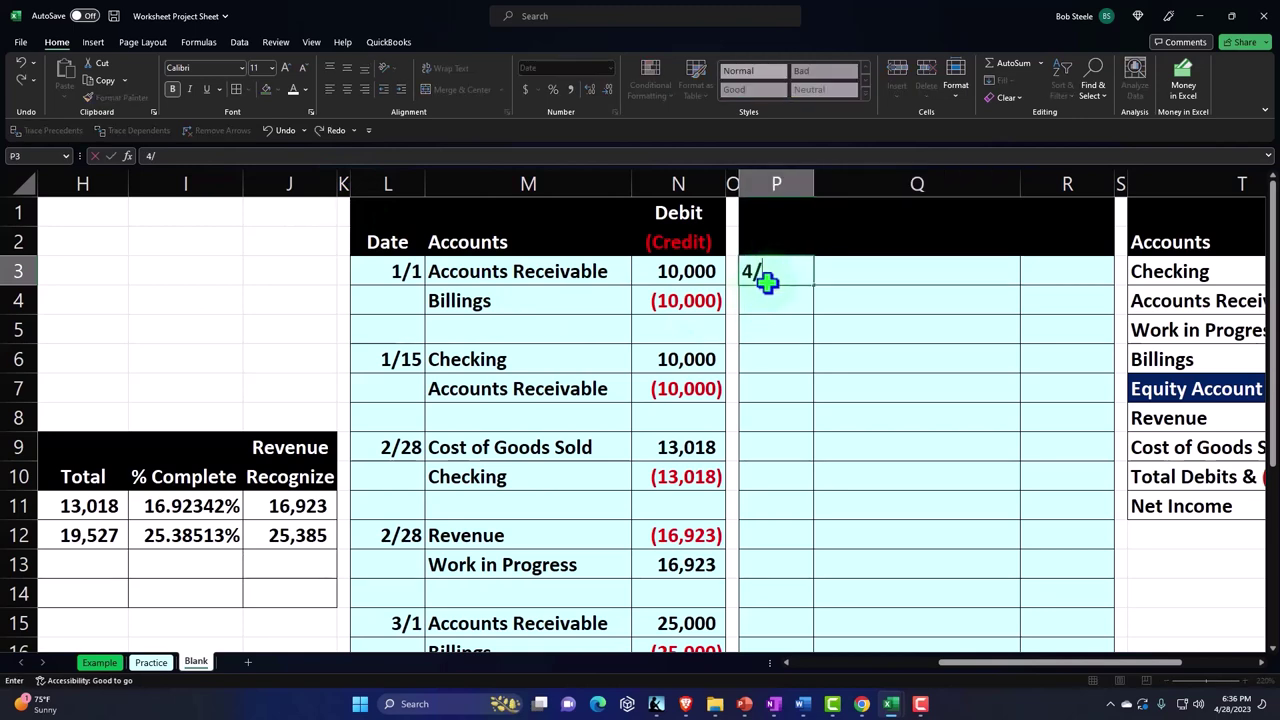
key(Return)
key(Up)
key(Right)
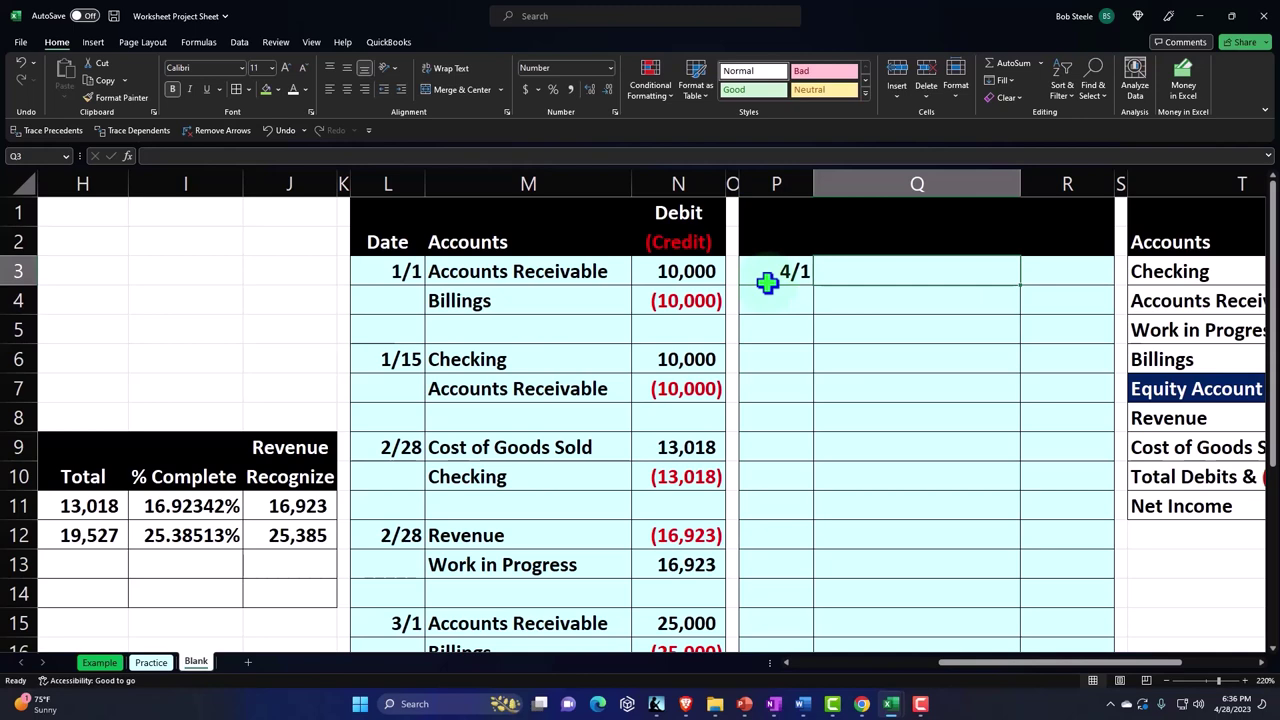
text(+S3)
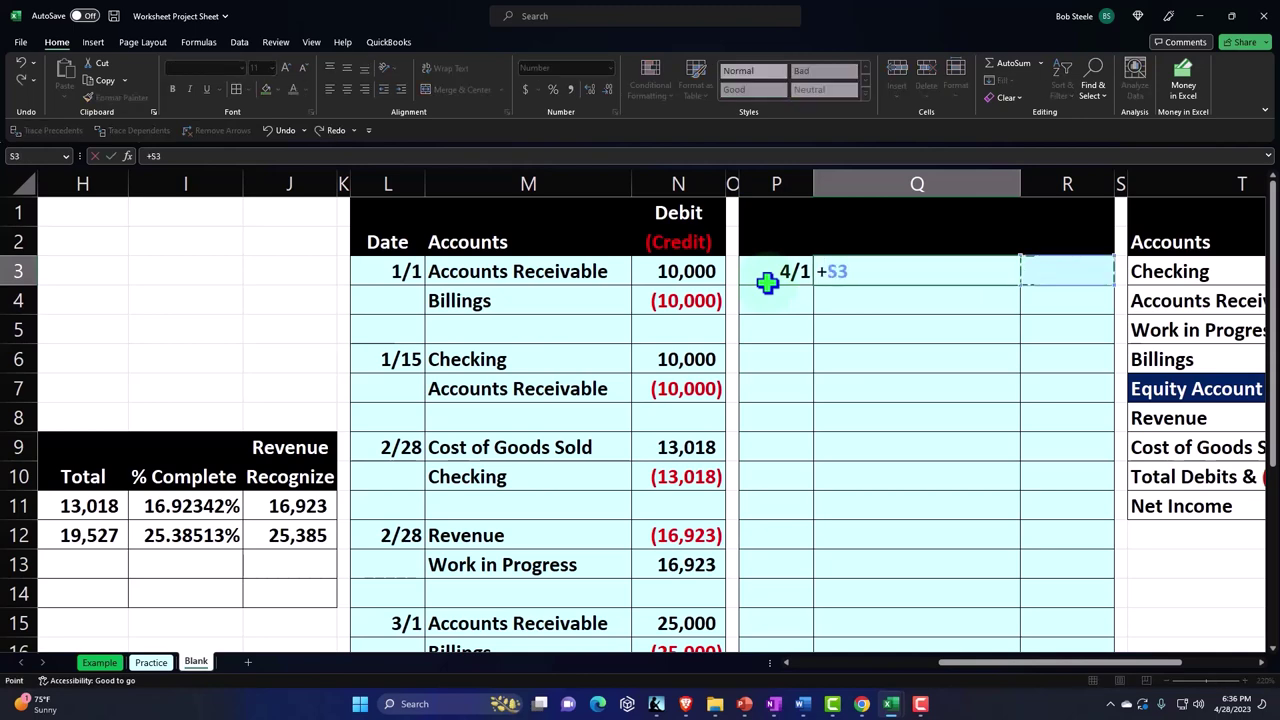
key(Right)
key(Down)
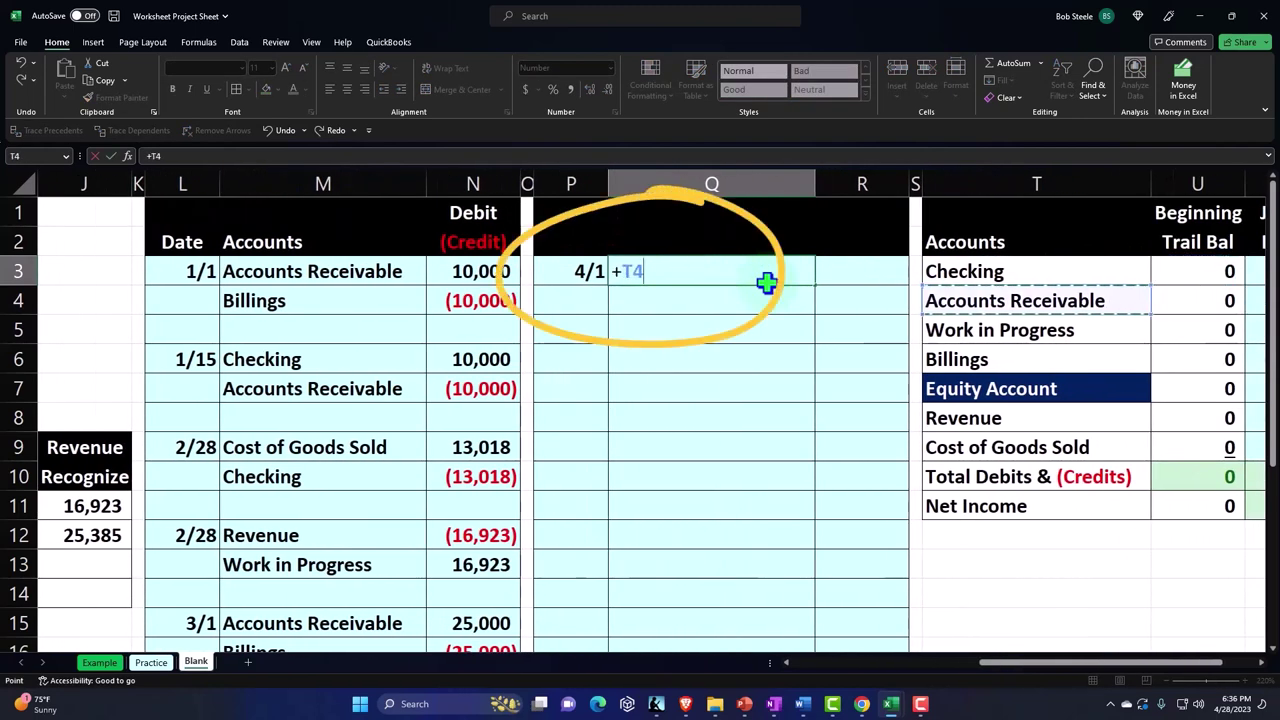
key(Return)
Step: Link the second account of the 4/1 entry in Q4 to Billings in T6
text(+)
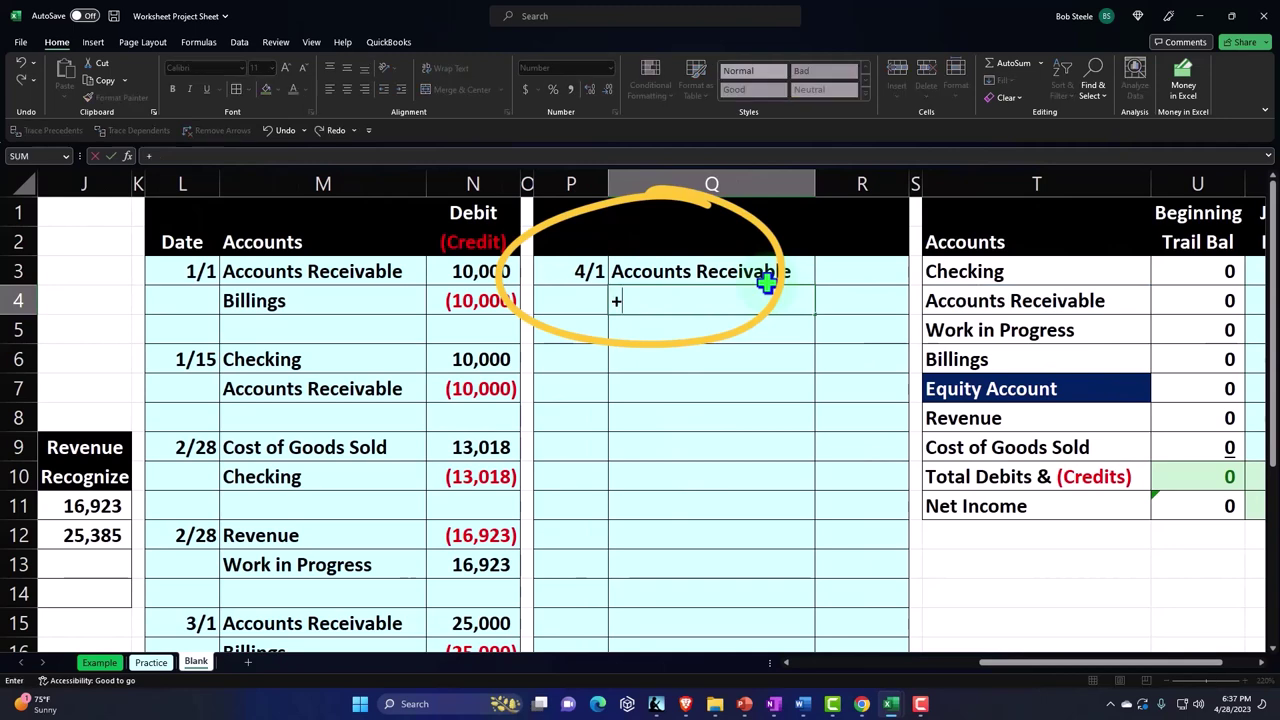
key(Right)
key(Right)
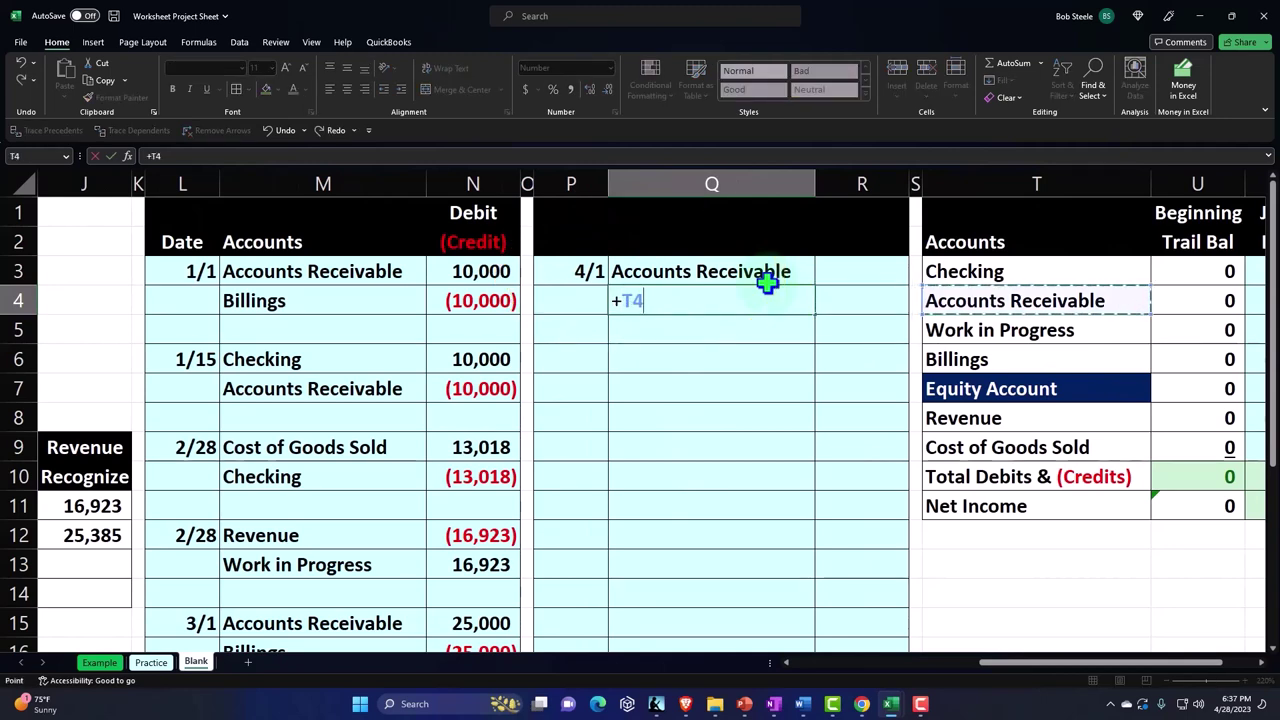
key(Down)
key(Down)
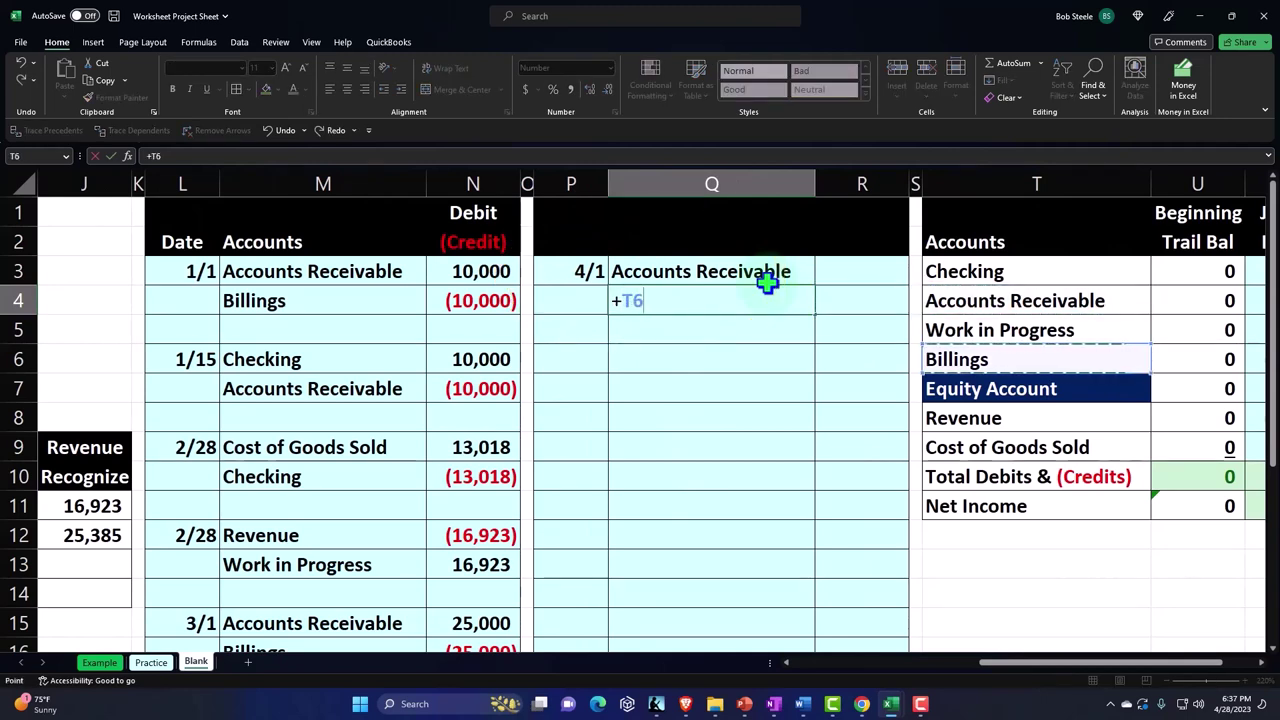
key(Return)
Step: Link the Accounts Receivable amount in R3 to the Month 4 billing of 30,000 in the Billing Schedule
key(Right)
key(Up)
key(Up)
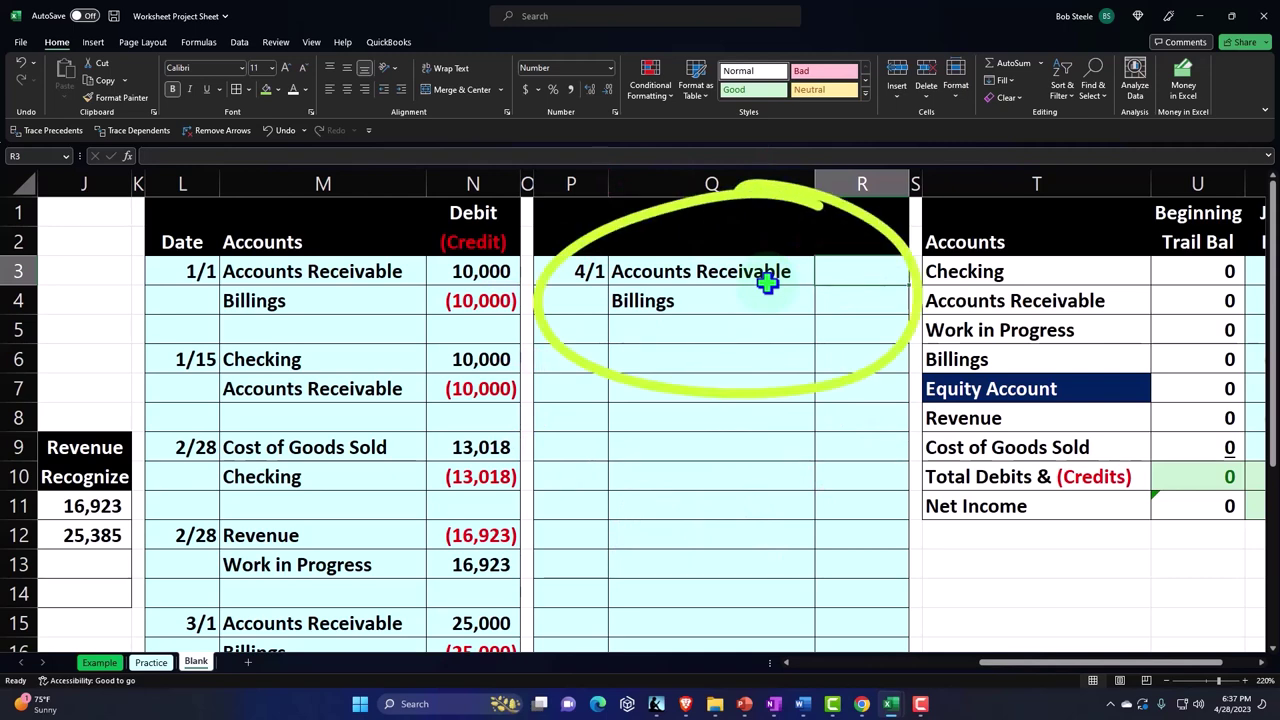
text(+)
key(Left)
key(Left)
key(Left)
key(Left)
key(Left)
key(Left)
key(Left)
key(Left)
key(Left)
key(Left)
key(Left)
key(Left)
key(Left)
key(Left)
key(Left)
key(Left)
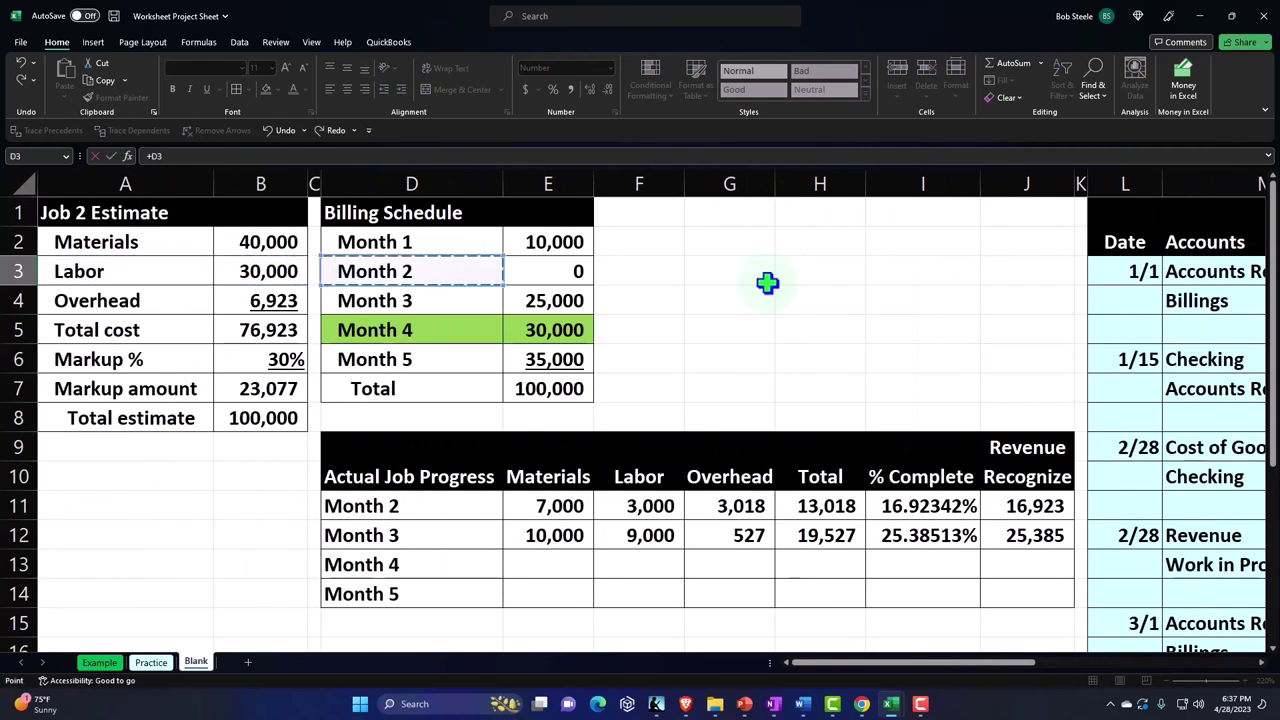
key(Return)
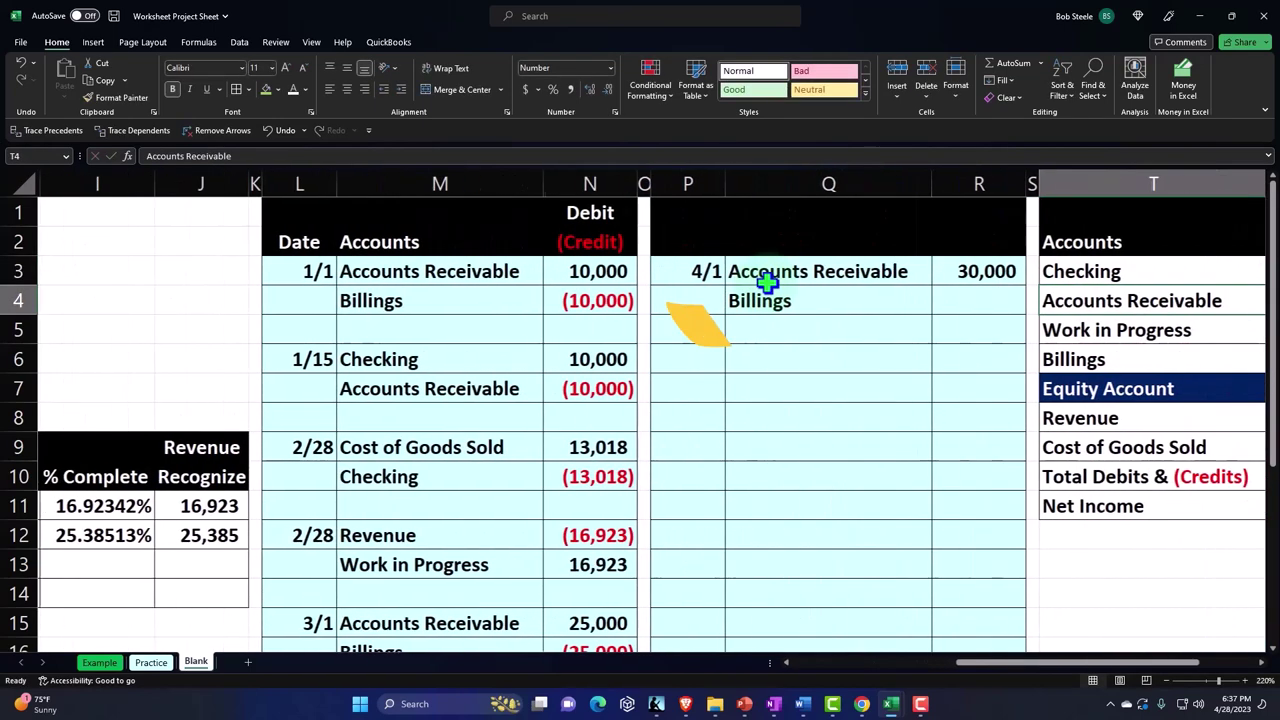
Step: Set the Billings amount in R4 to the negative of the Accounts Receivable amount with the formula -R3
text(-R3)
key(Return)
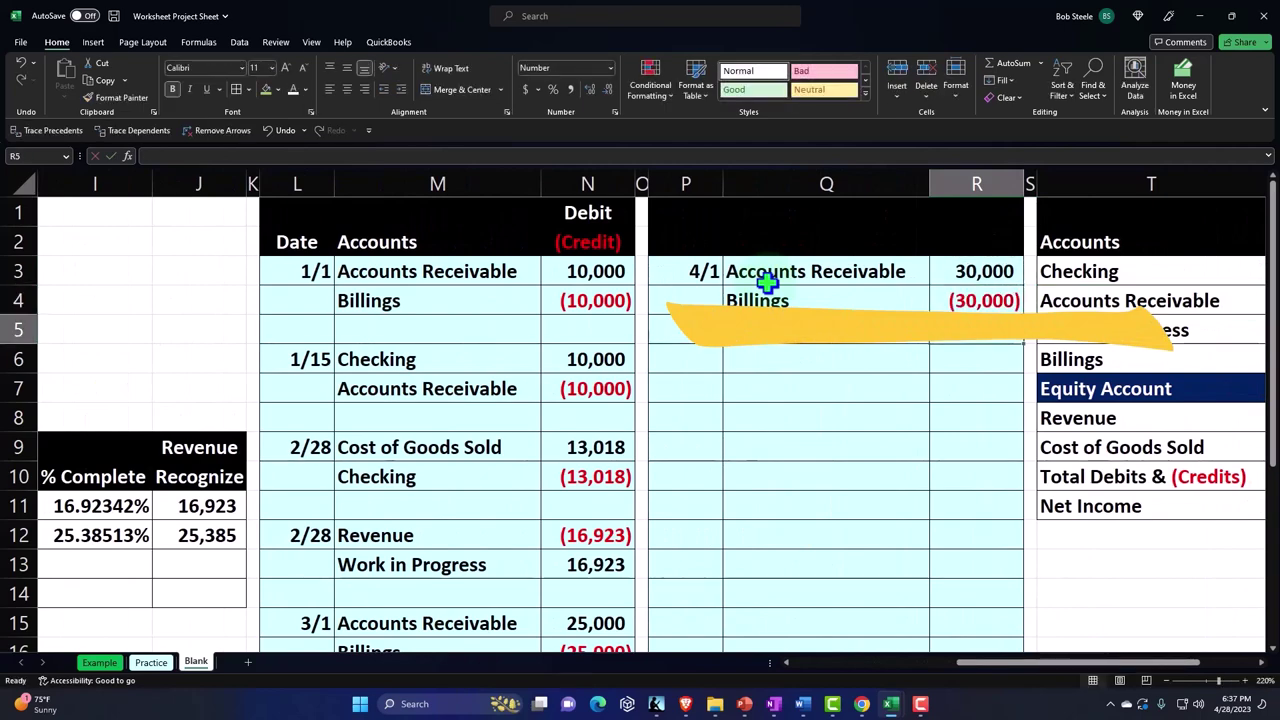
key(Right)
key(Right)
key(Right)
key(Right)
key(Right)
key(Right)
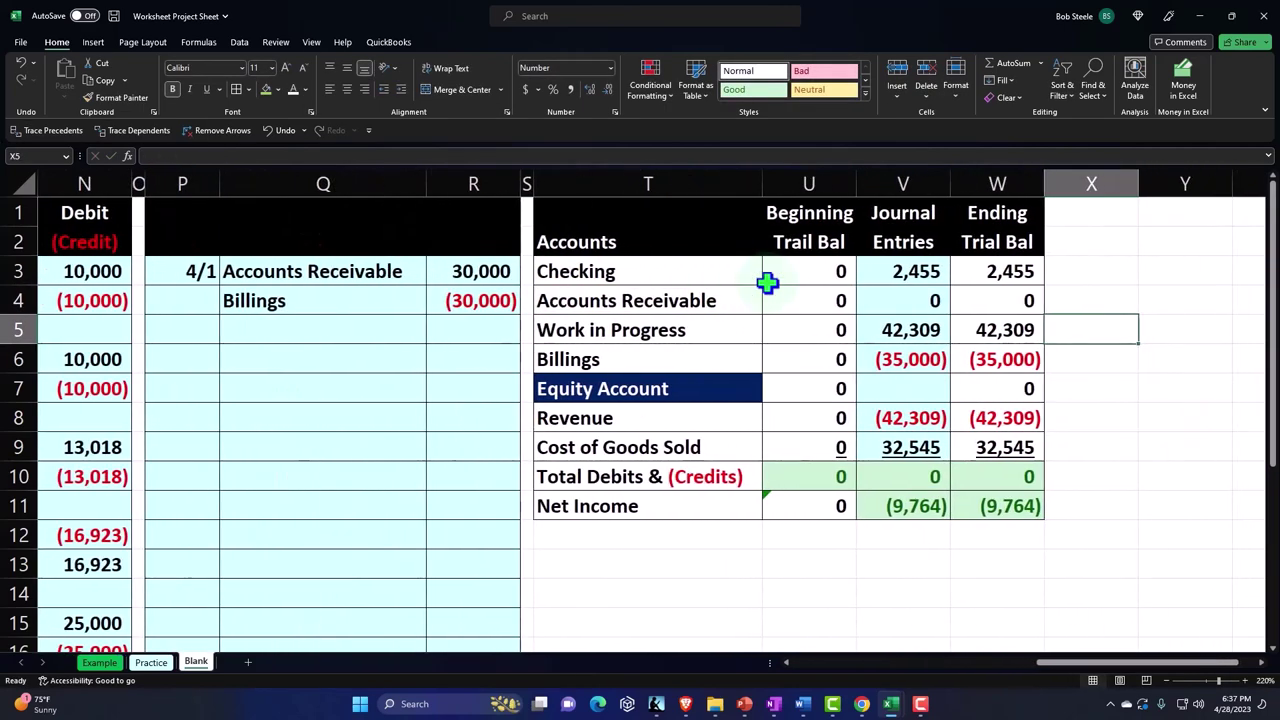
key(Right)
key(Right)
key(Left)
key(Left)
key(Left)
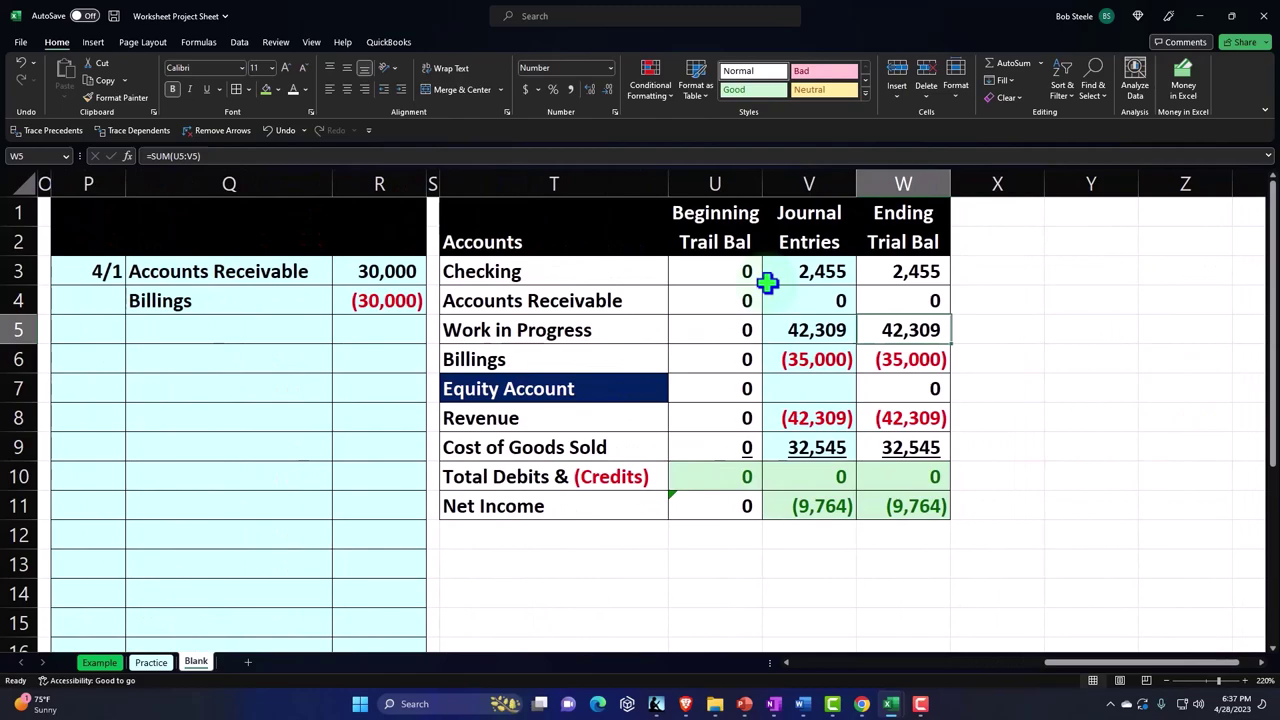
key(Left)
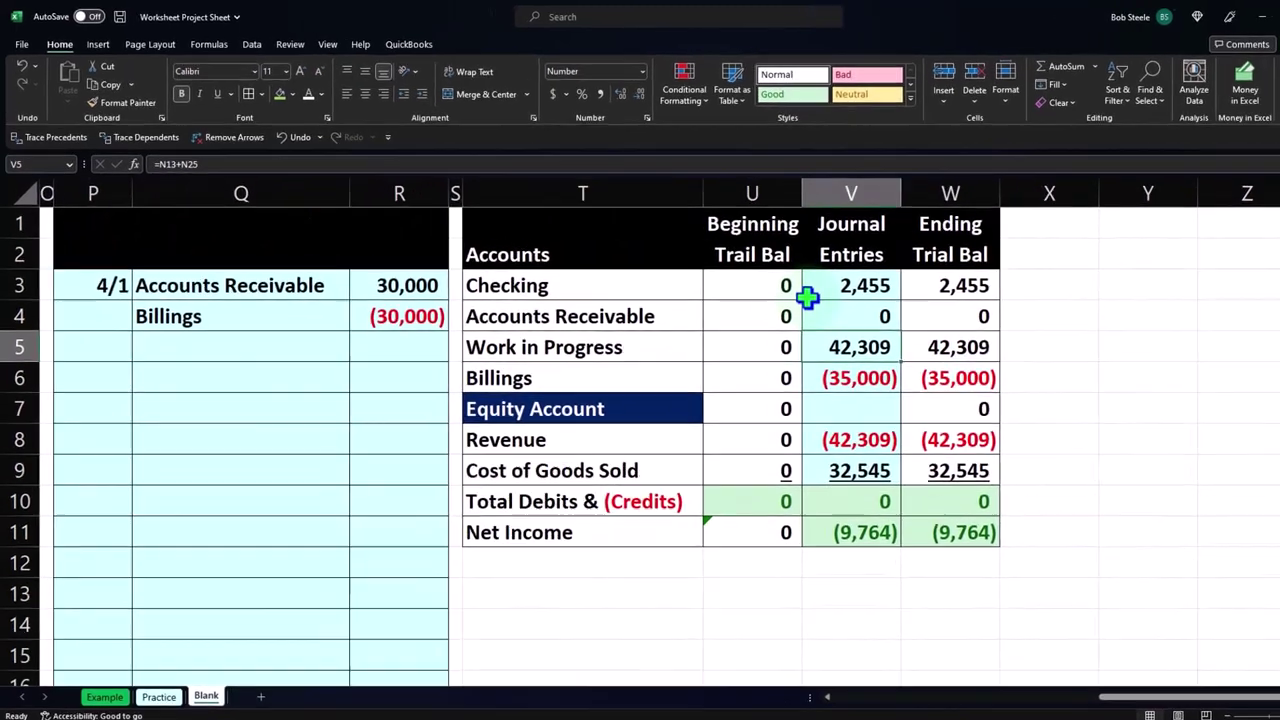
Step: Copy the Date, Accounts and Debit (Credit) headings from L1:N2 to the new journal block starting at P1
key(Left)
key(Left)
key(Left)
key(Left)
key(Left)
key(Left)
key(Left)
key(Left)
key(Left)
key(Left)
key(Left)
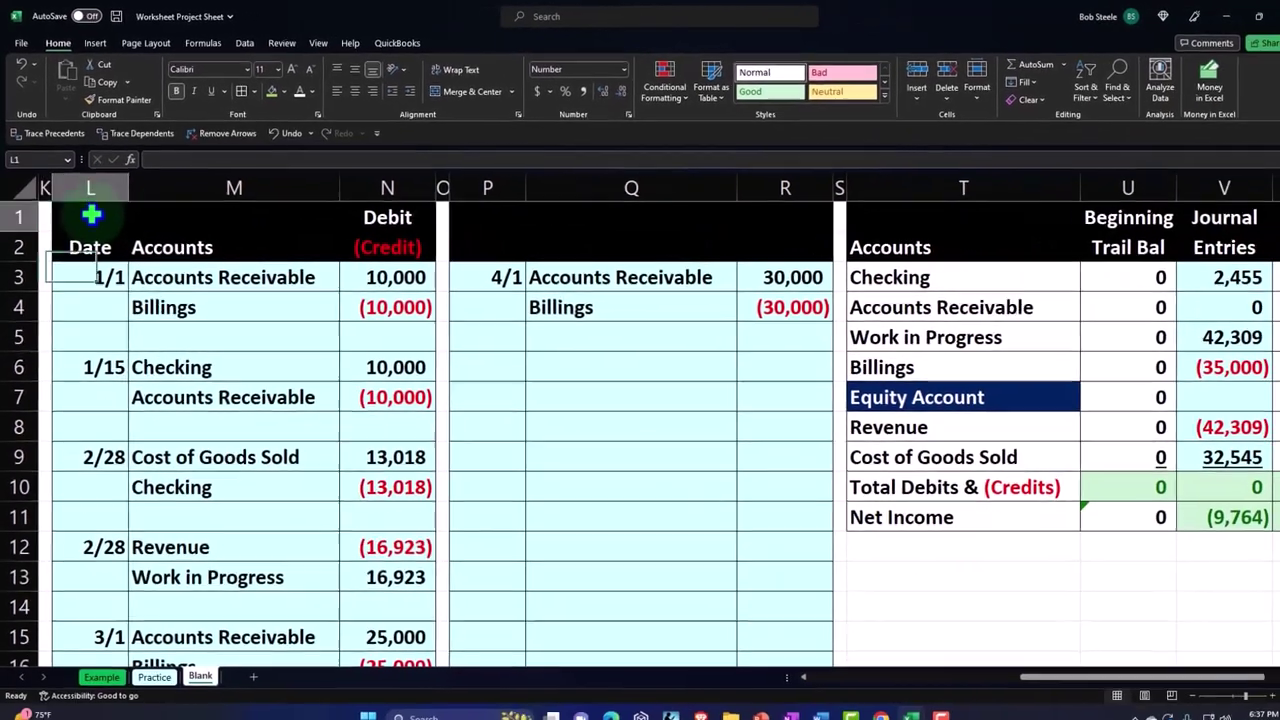
drag(100, 248, 420, 279)
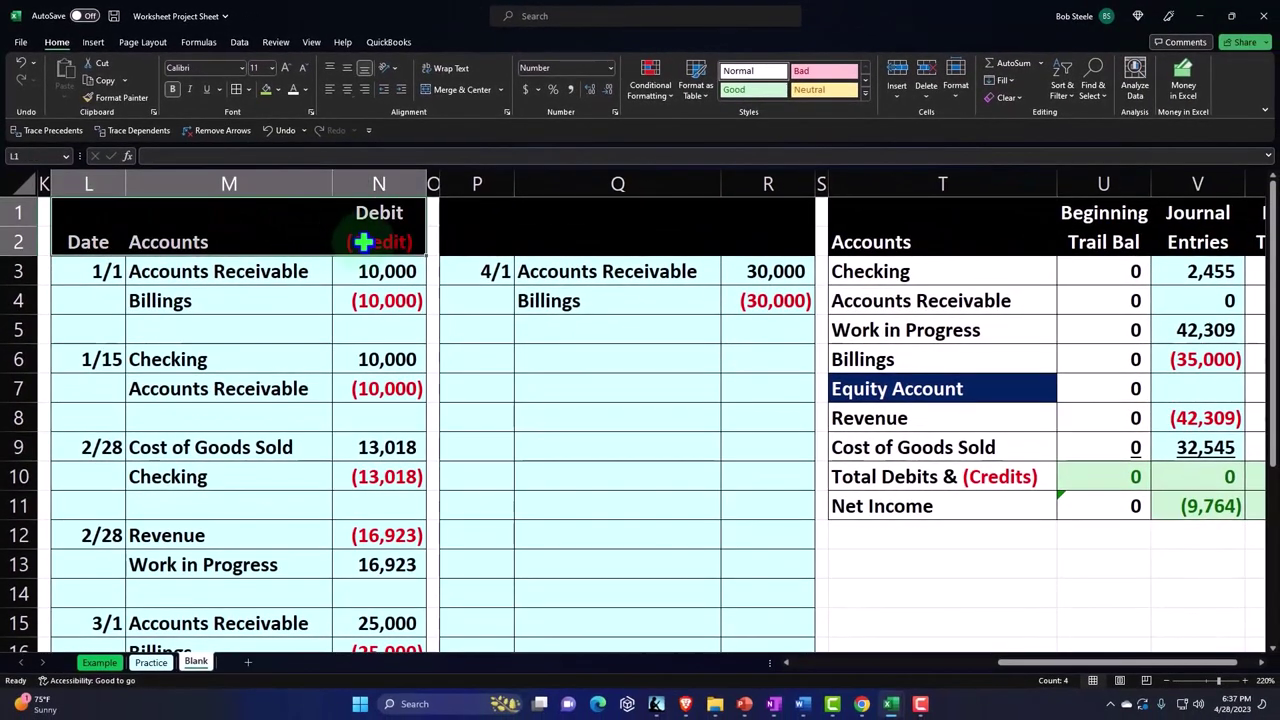
key(ctrl+c)
click(494, 214)
key(ctrl+v)
click(652, 361)
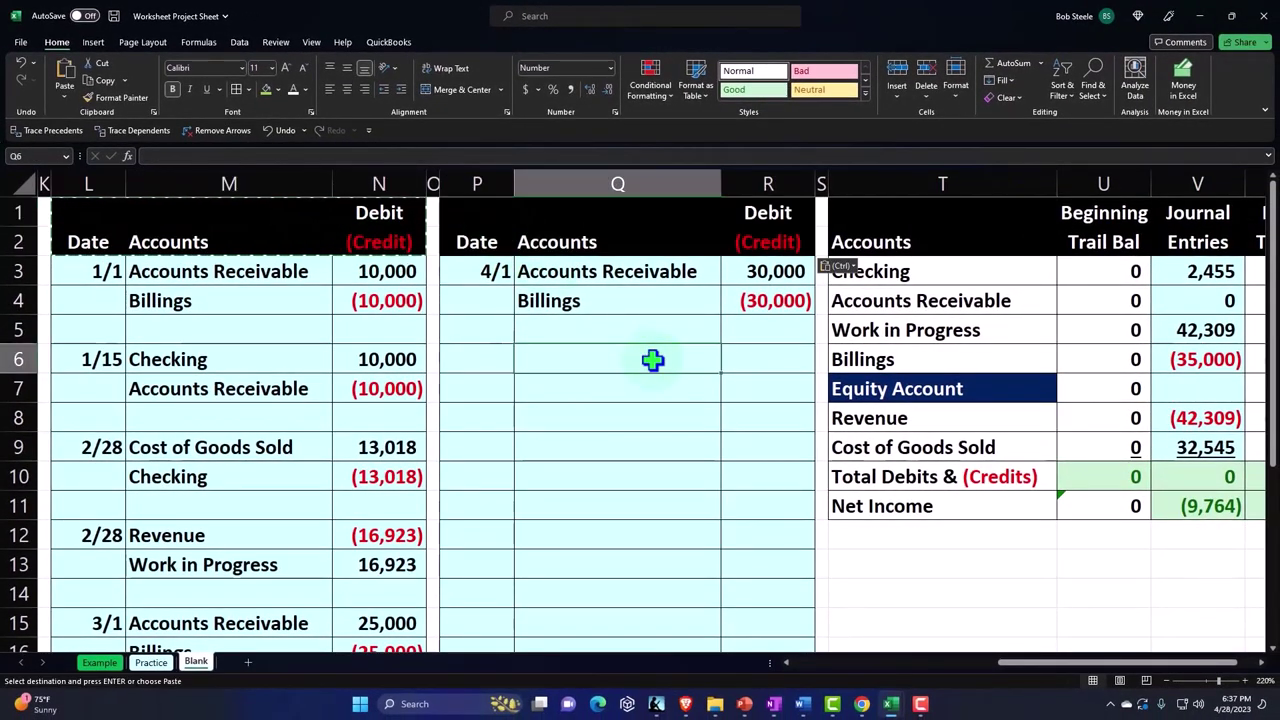
Step: Add the 4/1 receivable amount in R3 to the Accounts Receivable journal entries formula in V4
key(Right)
key(Right)
key(Right)
key(Right)
key(Right)
key(Right)
key(Right)
key(Right)
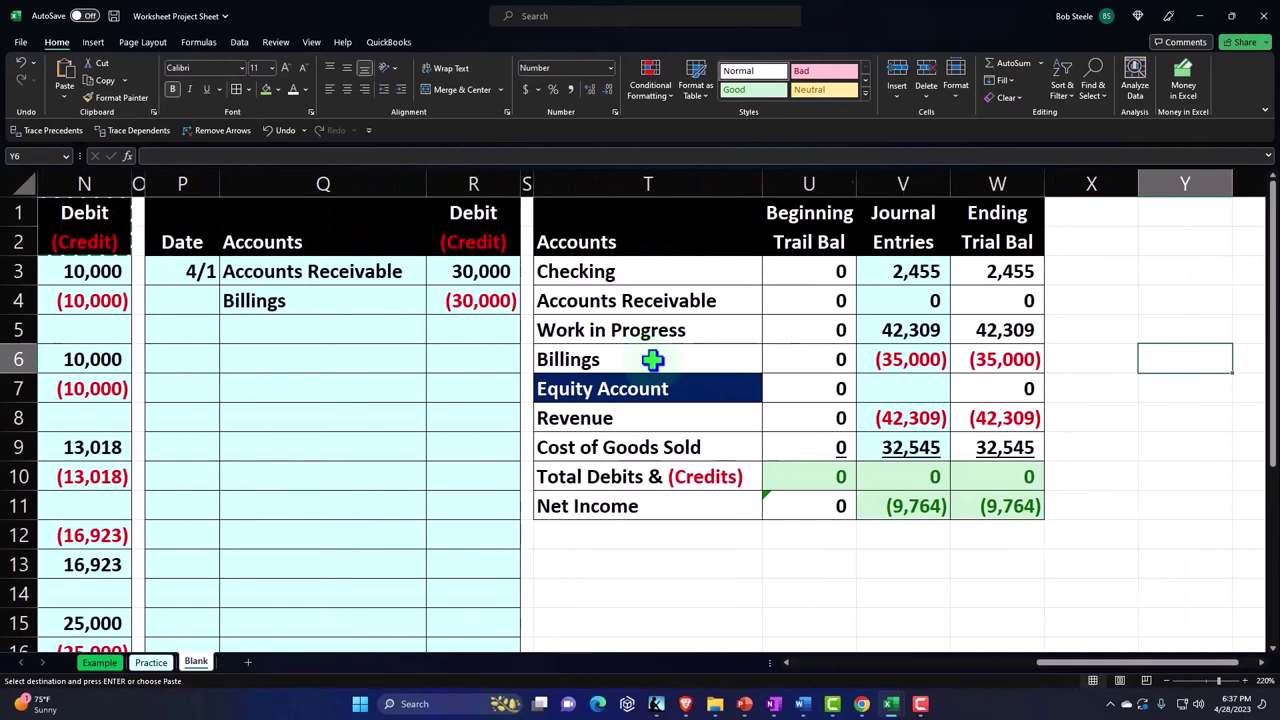
key(Right)
key(Left)
key(Left)
key(Left)
key(Left)
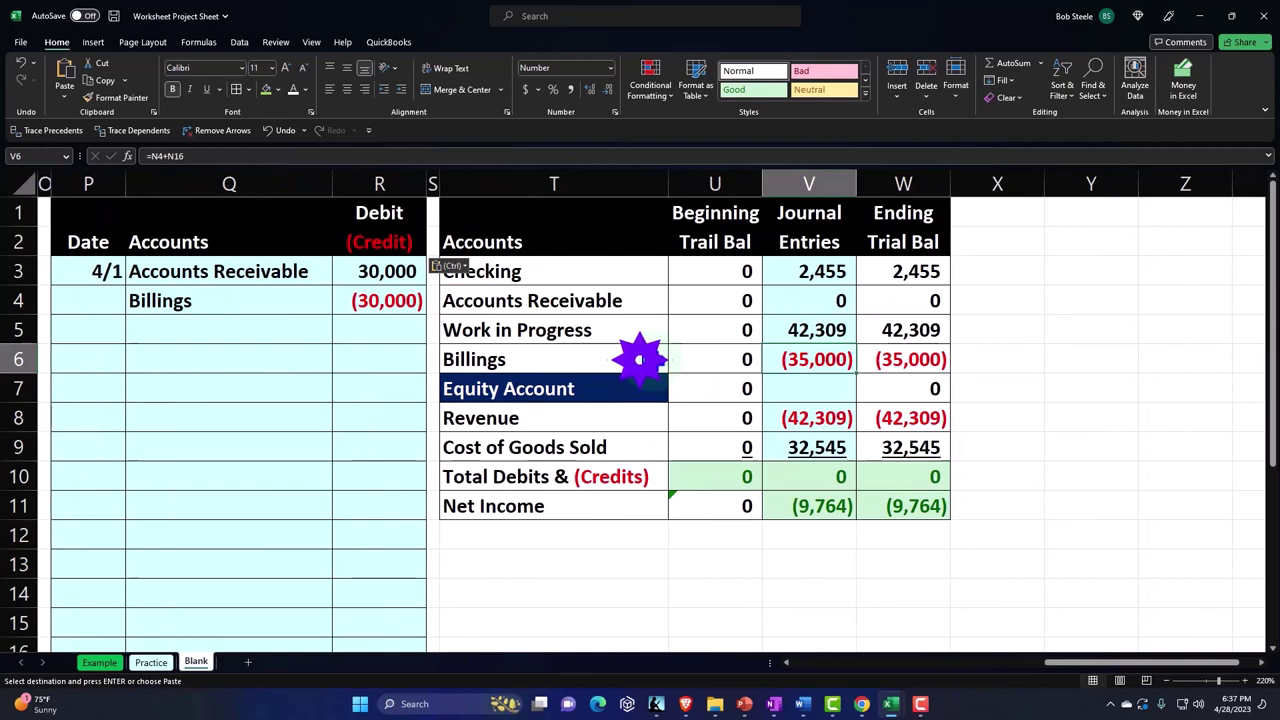
key(Up)
key(Up)
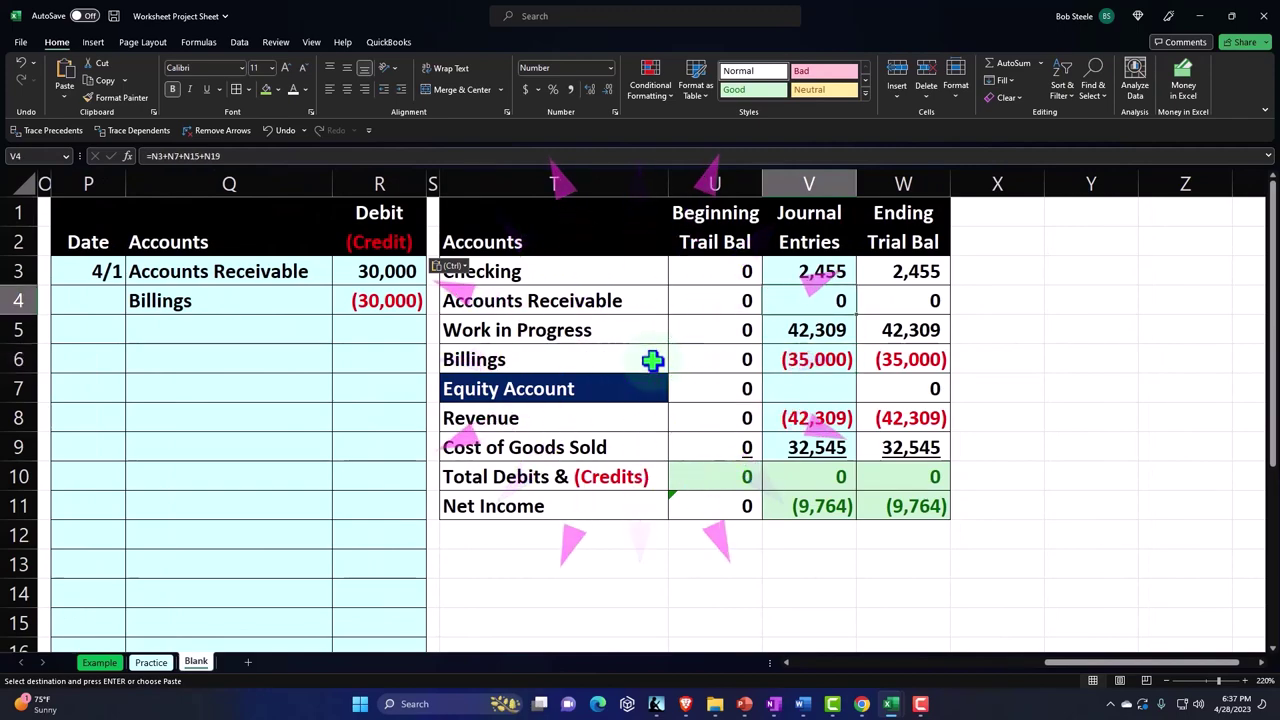
key(F2)
text(+)
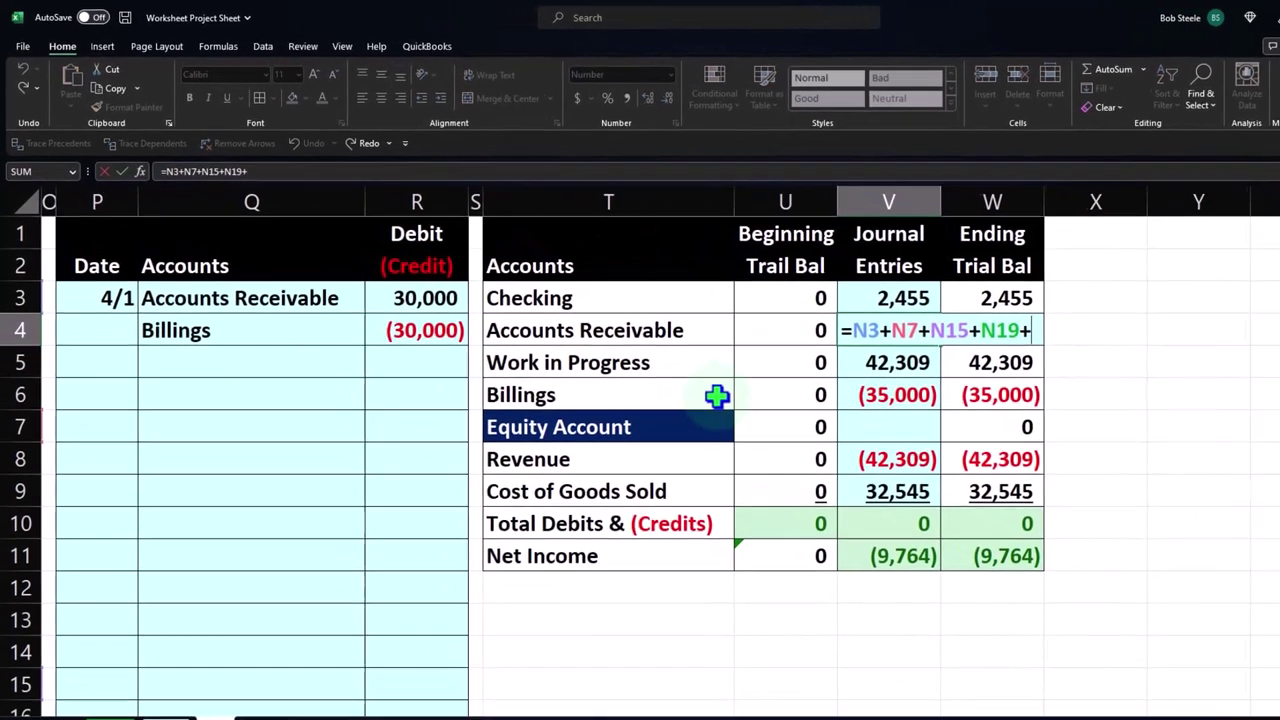
key(Left)
key(Left)
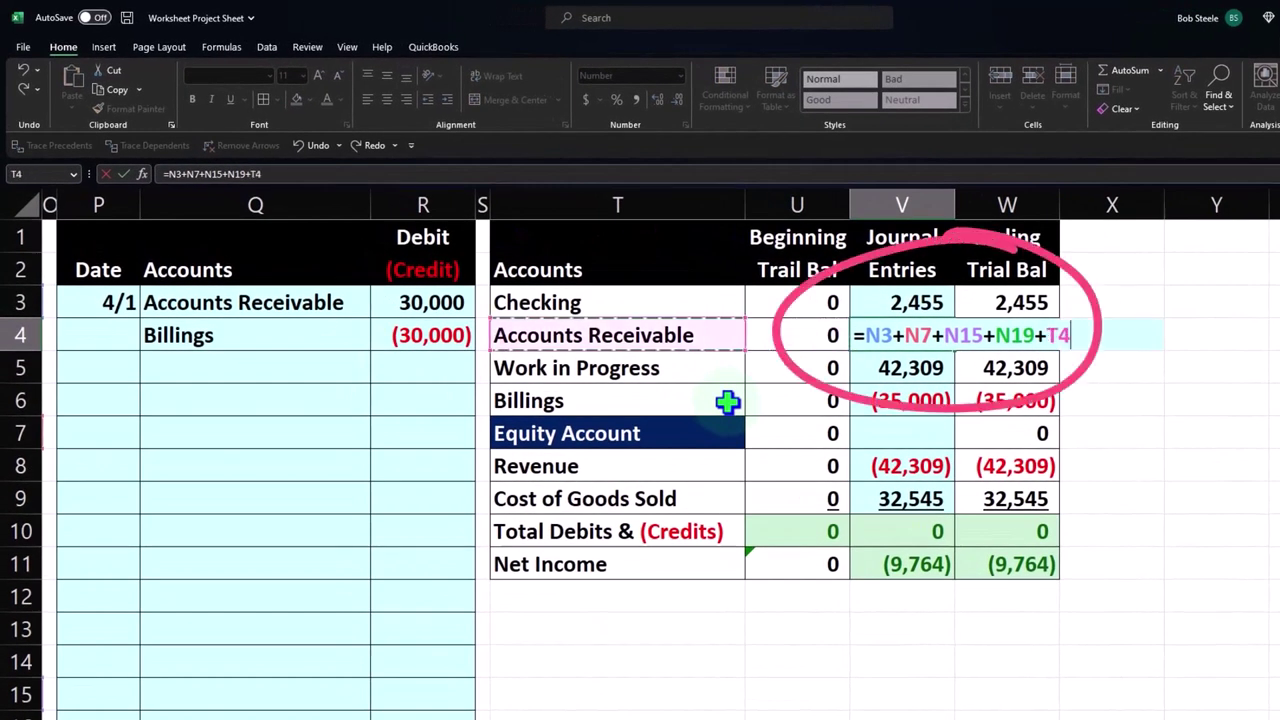
key(Left)
key(Left)
key(Up)
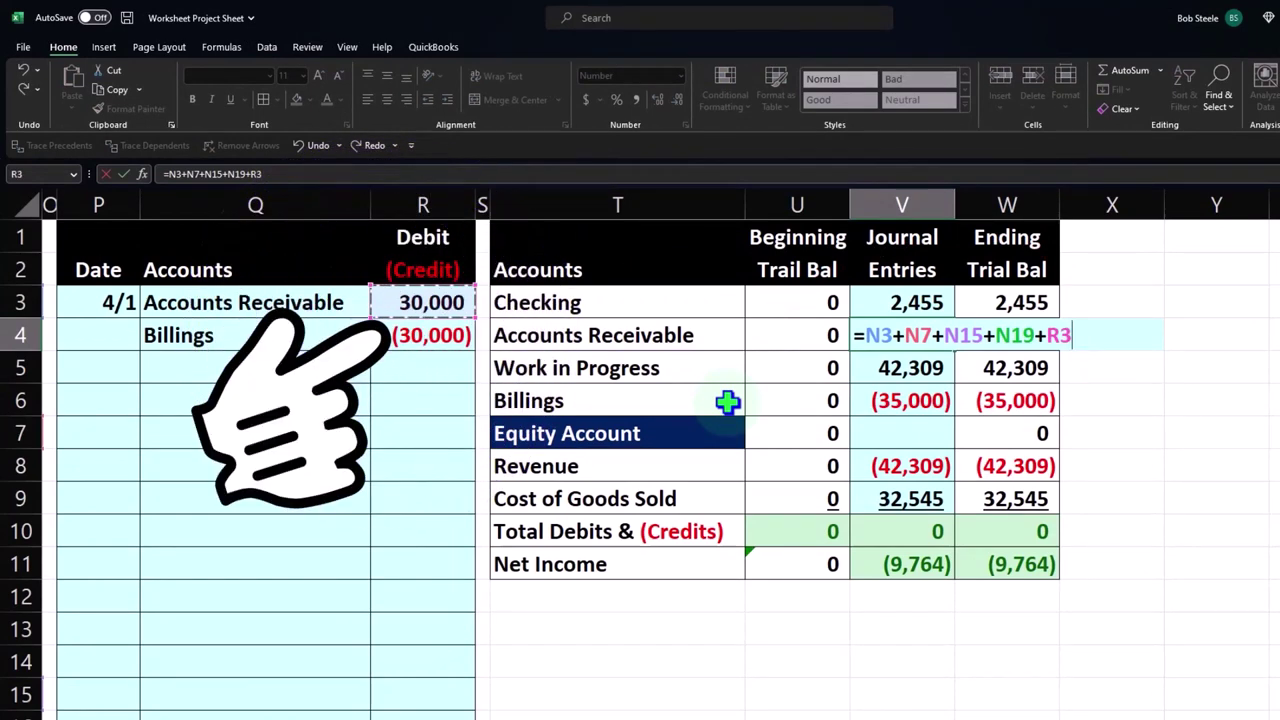
key(Return)
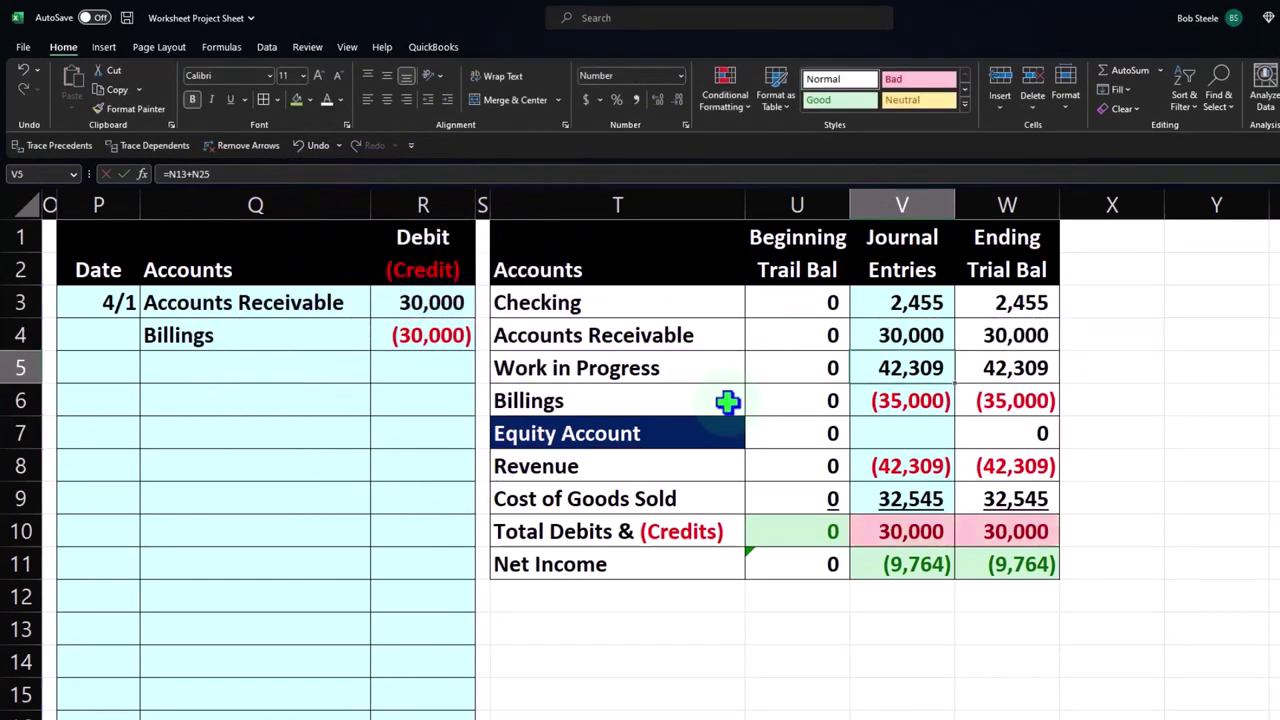
Step: Add the 4/1 billings amount in R4 to the Billings journal entries formula in V6
key(Down)
key(F2)
text(+)
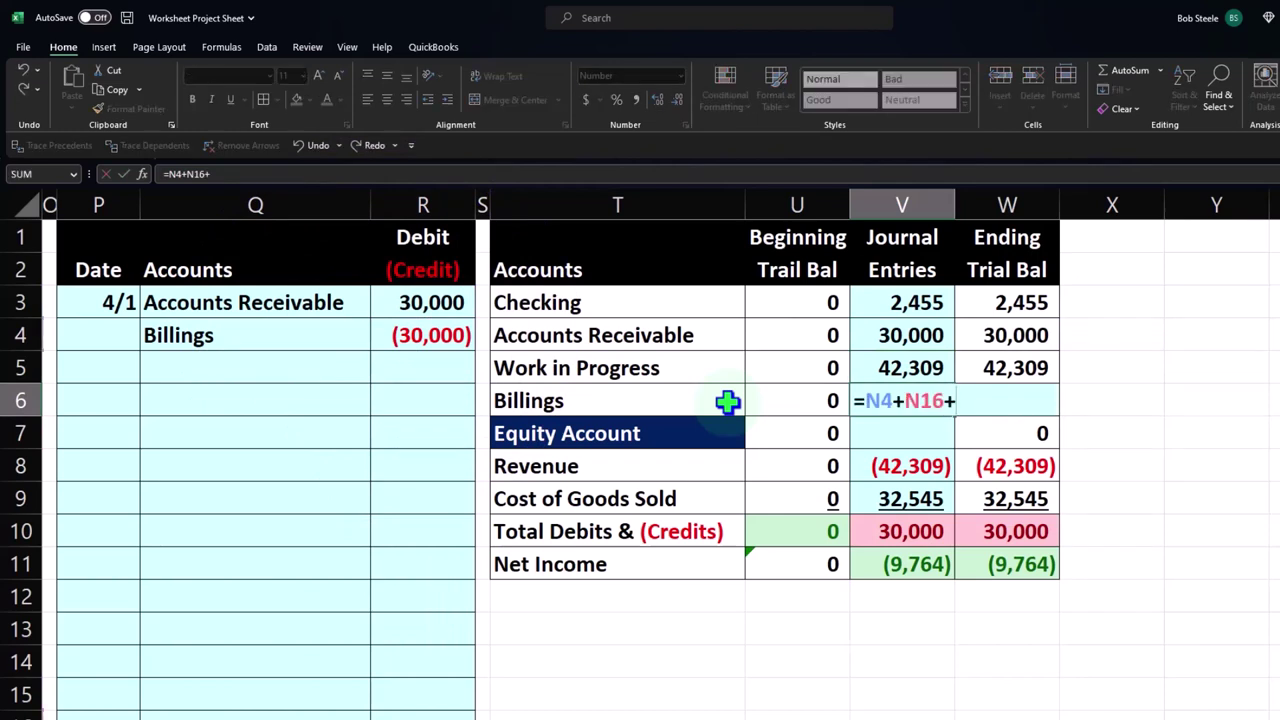
key(Left)
key(Left)
key(Left)
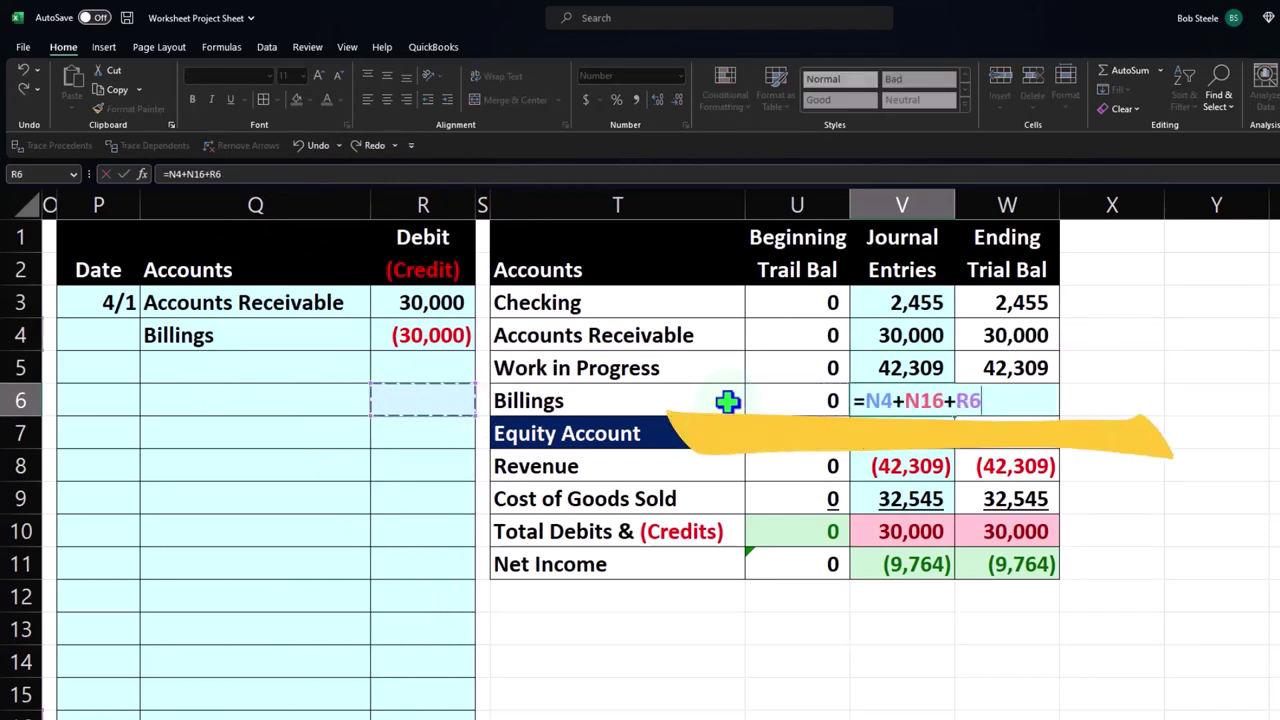
key(Up)
key(Up)
key(Return)
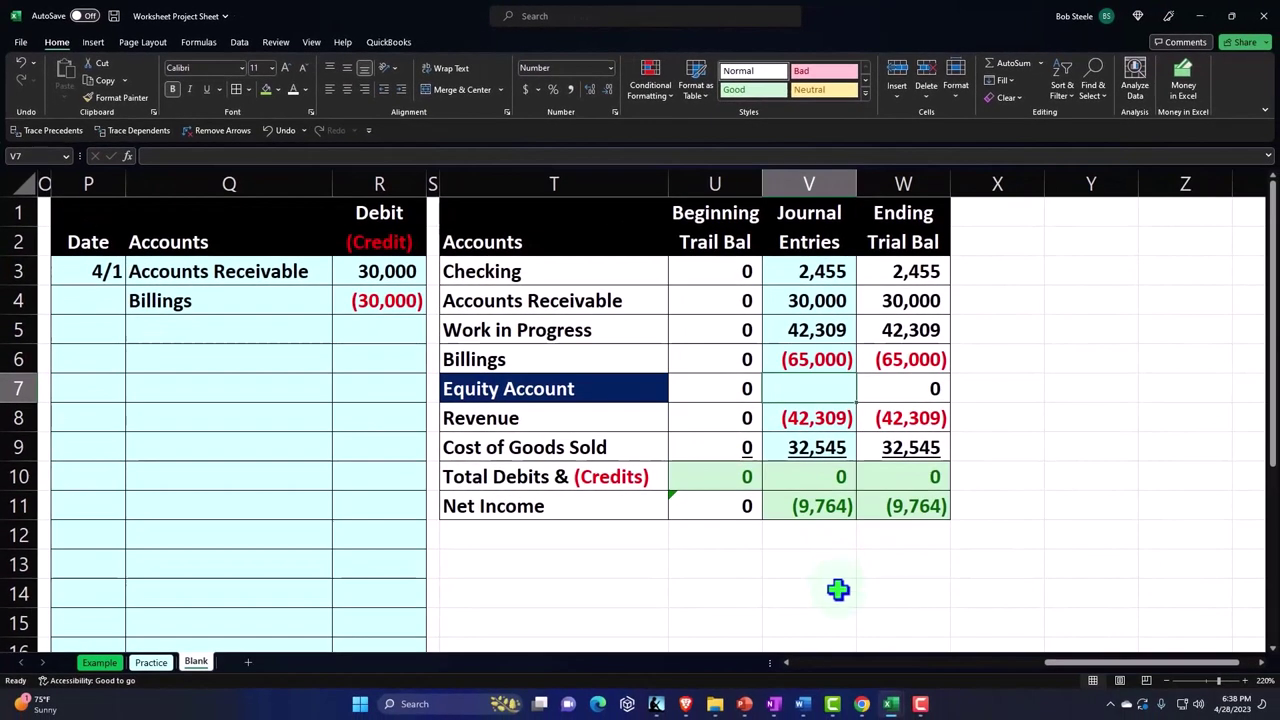
Step: Switch to QuickBooks Online in the browser and start a new invoice from the Project 2 page
mouse_move(861, 703)
click(868, 652)
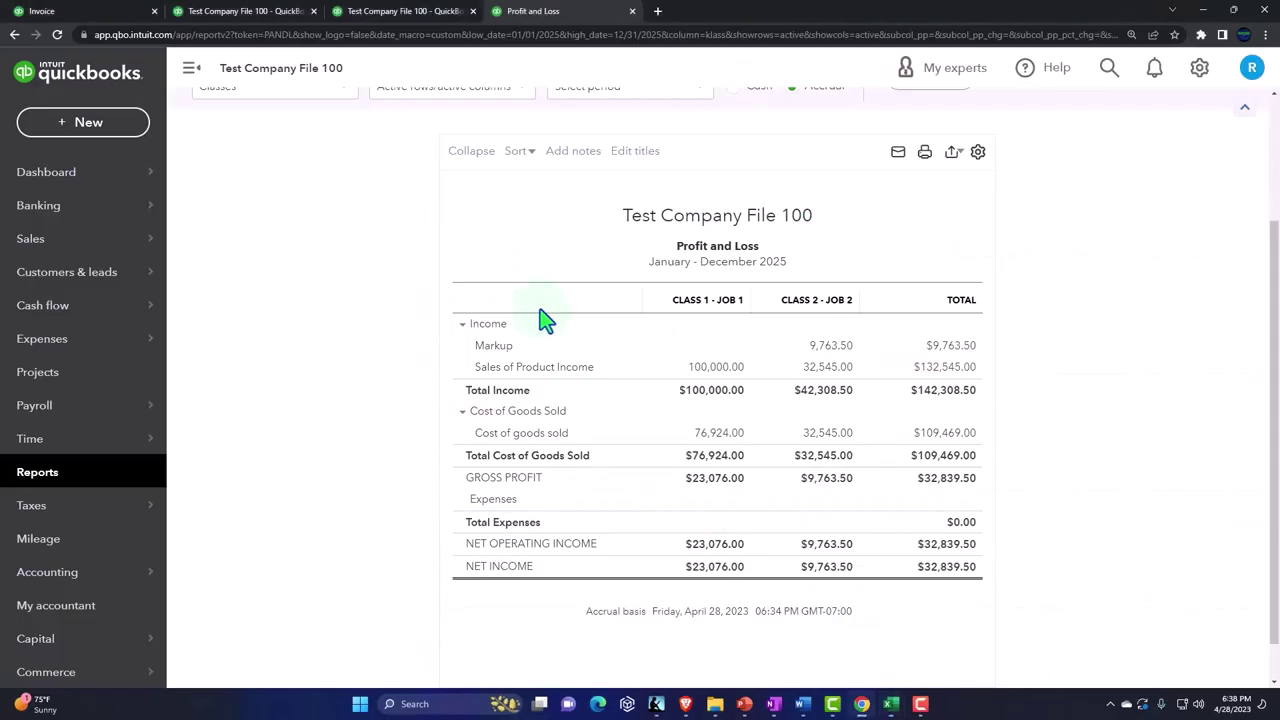
click(98, 12)
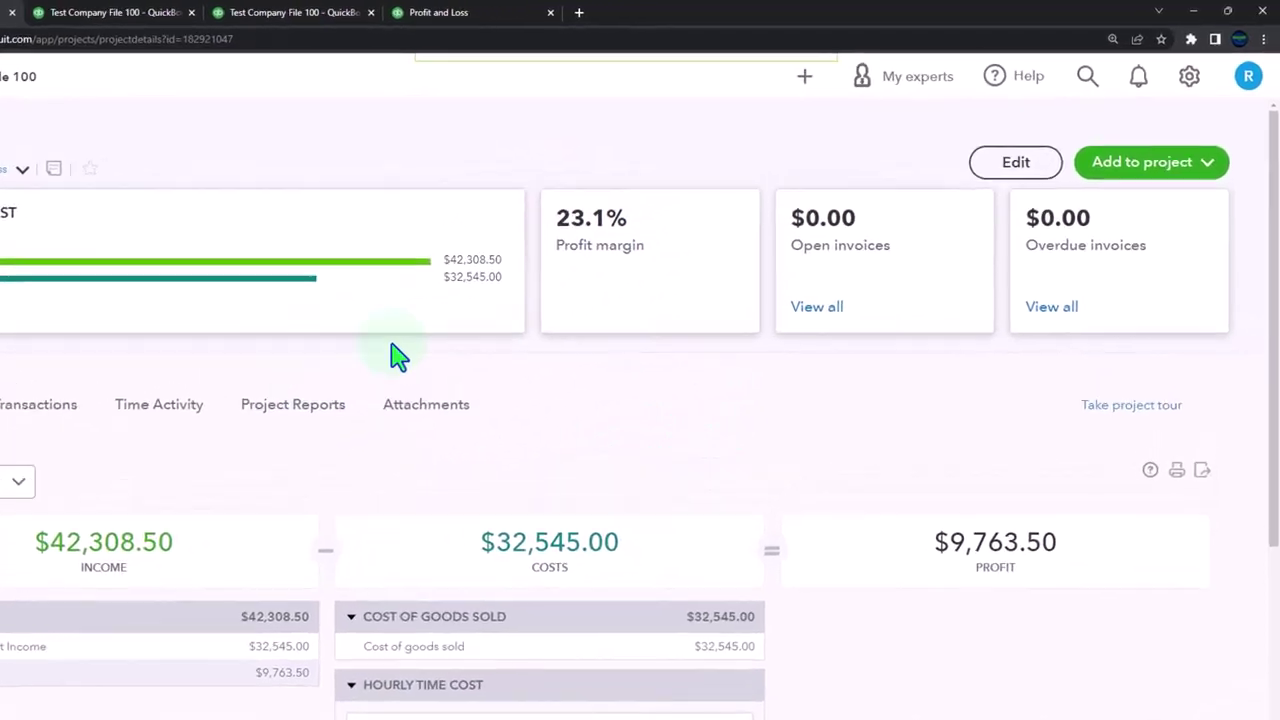
click(1207, 162)
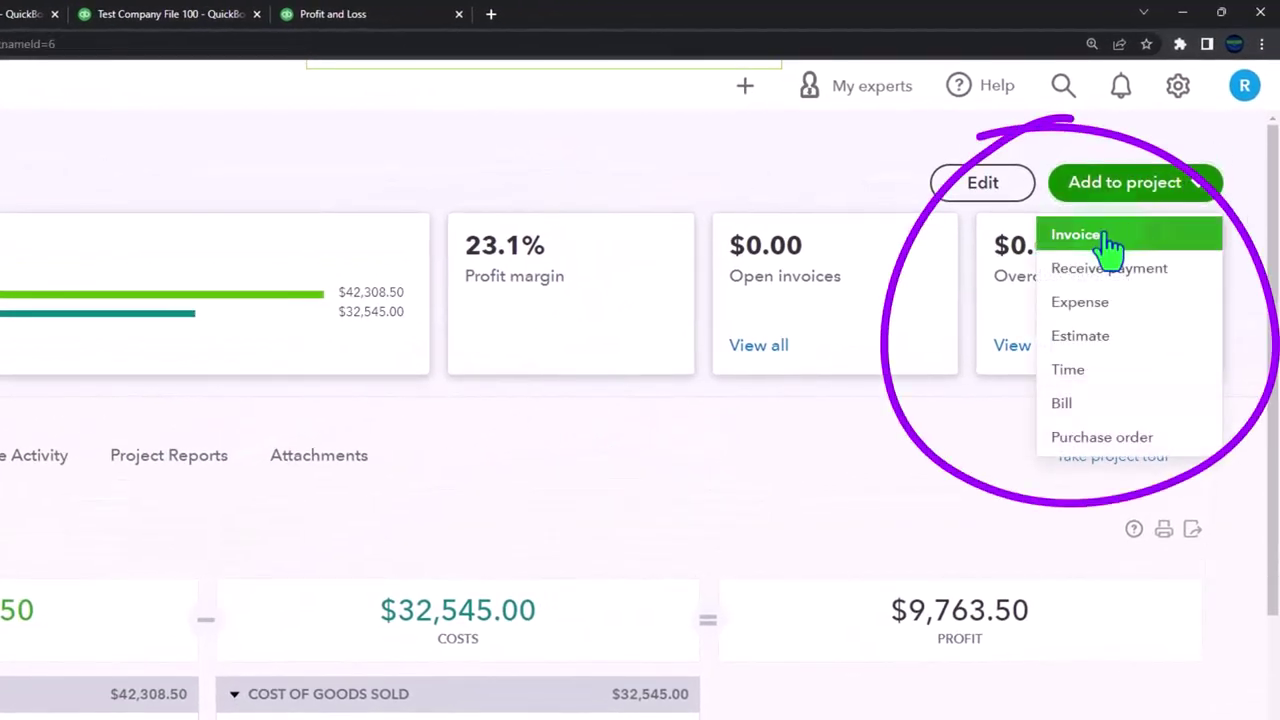
click(1108, 238)
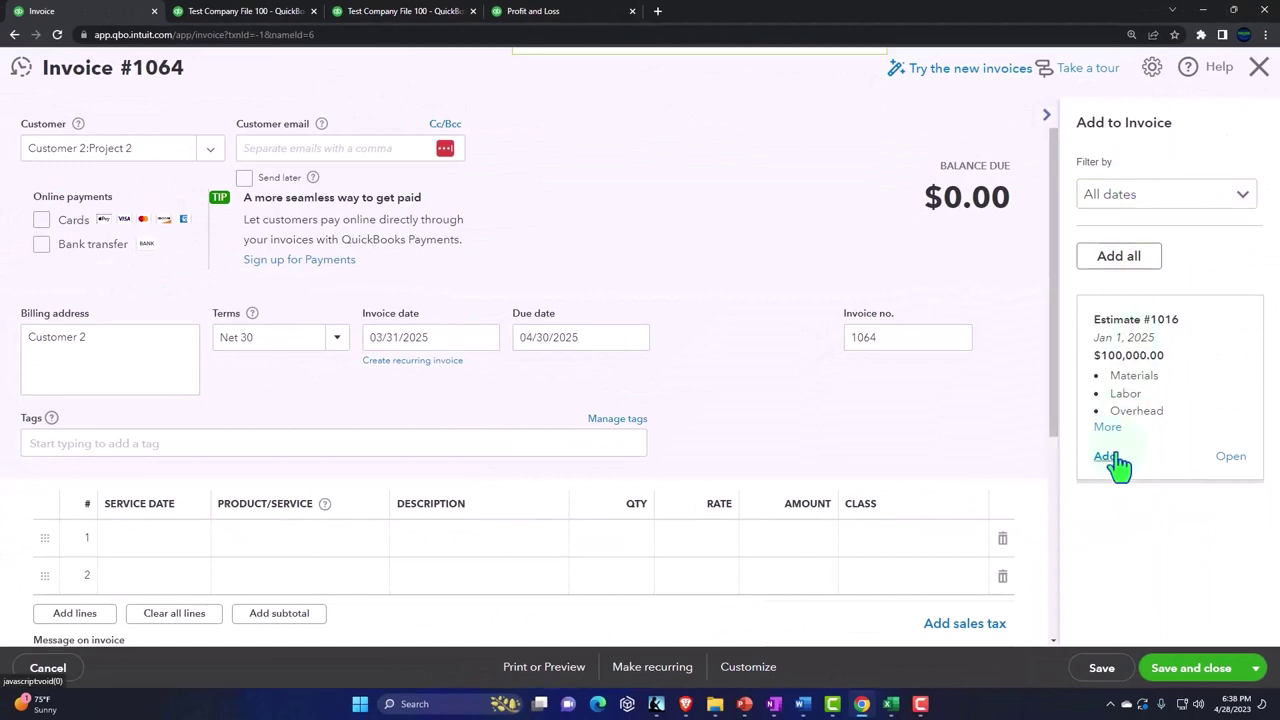
Step: Copy the project's estimate onto the invoice at 30% of each line, for $30,000.00
click(1108, 456)
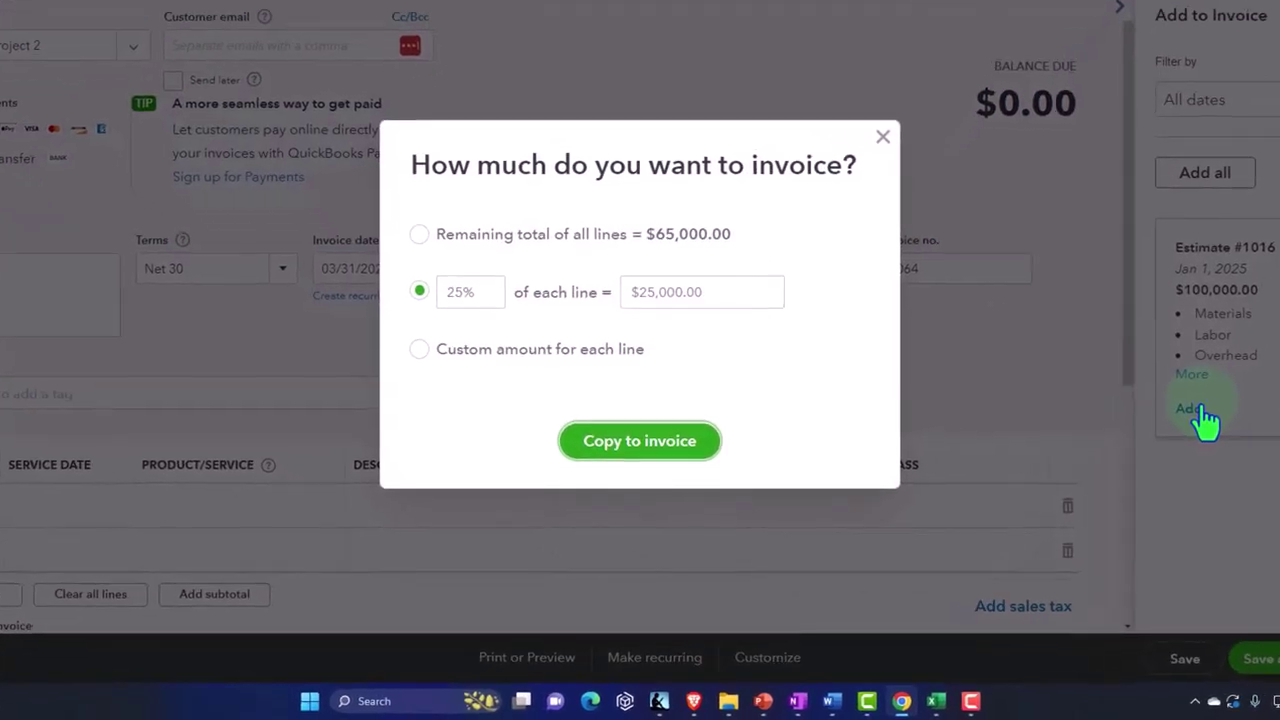
double_click(443, 288)
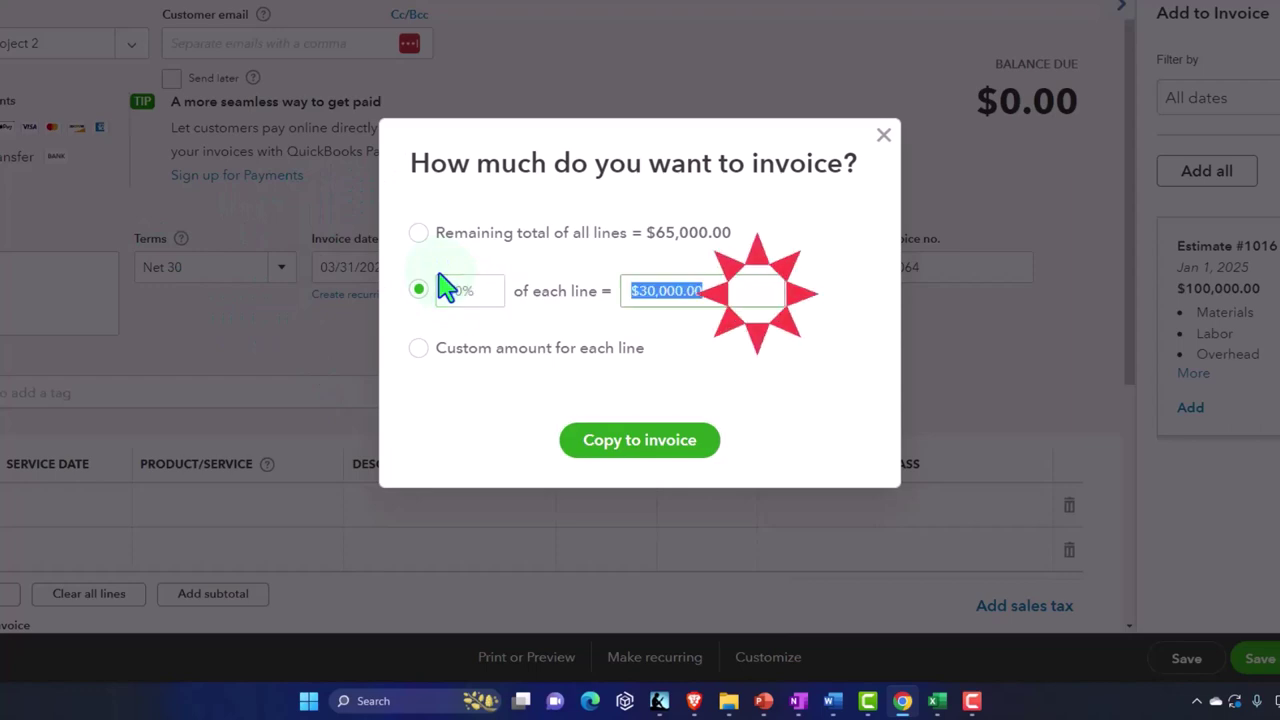
click(608, 448)
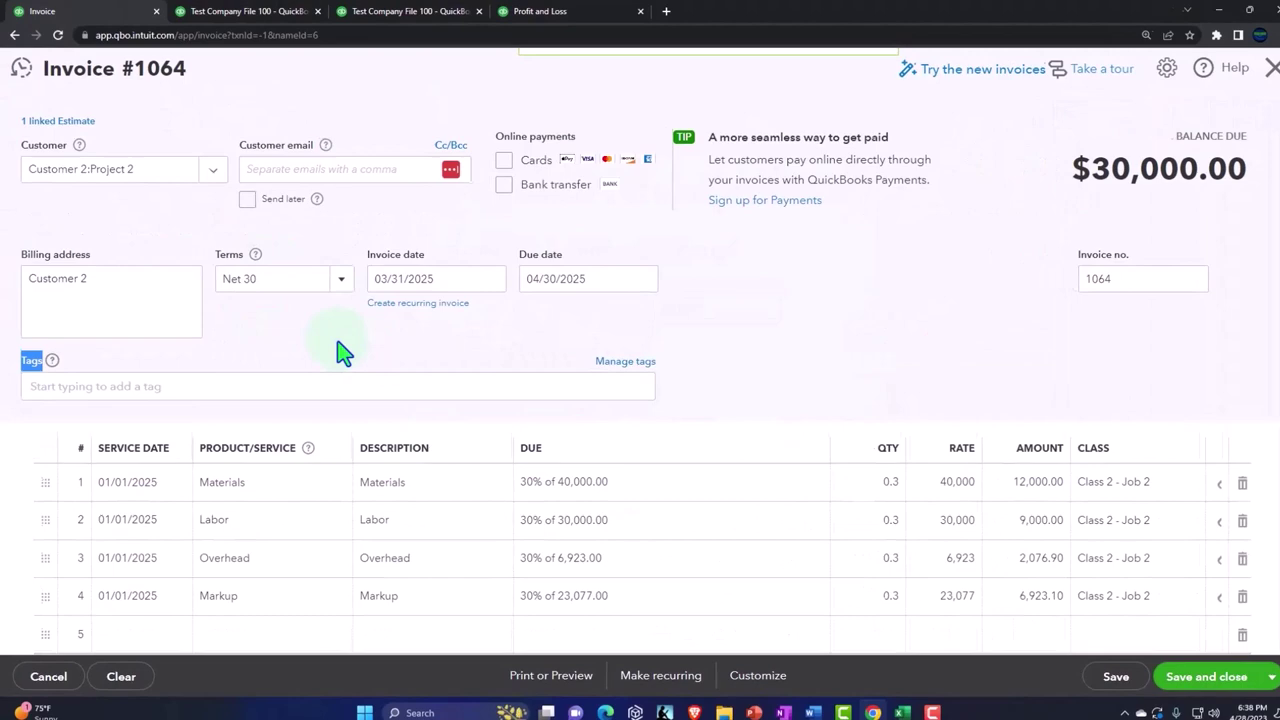
Step: Set the invoice date to 04/01/2025
triple_click(410, 356)
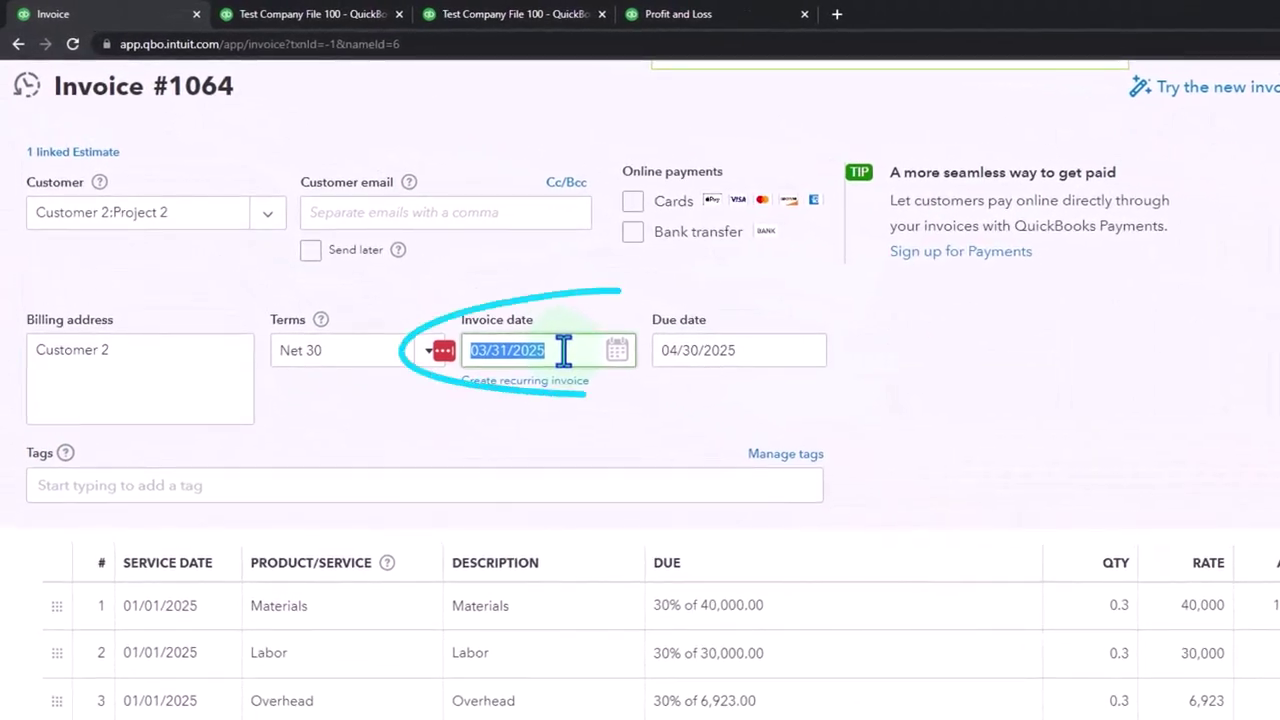
key(plus)
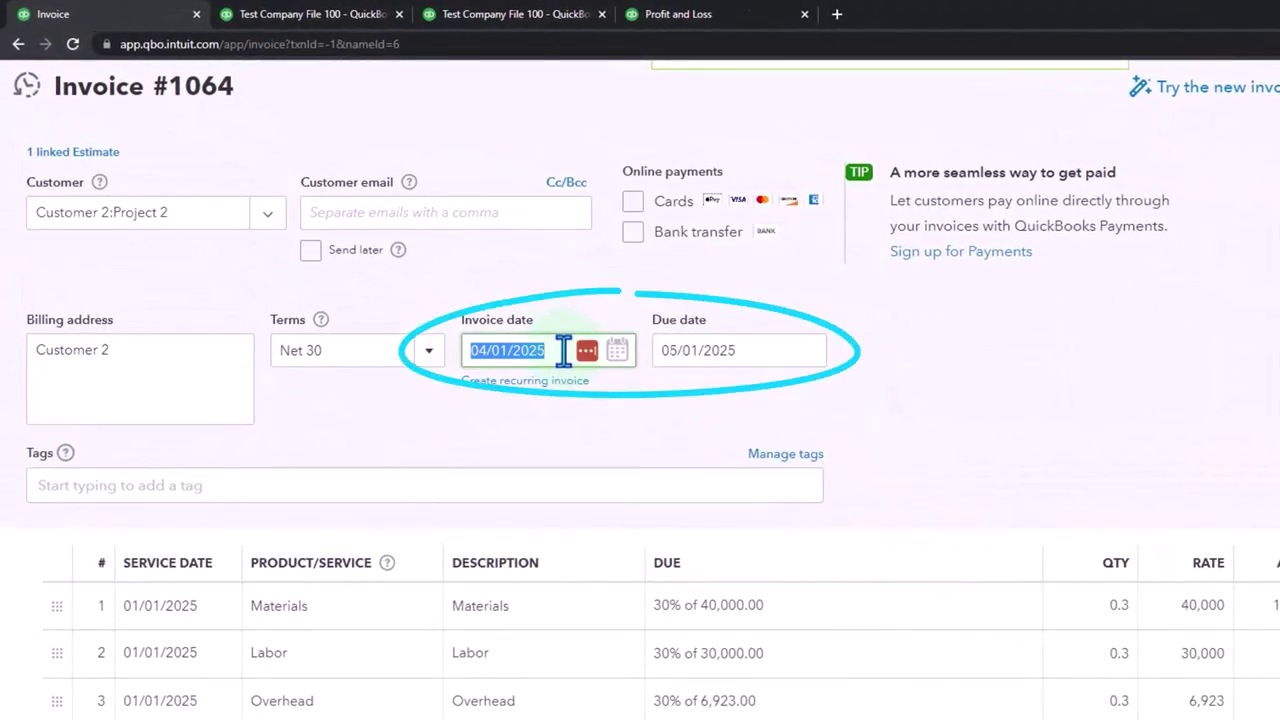
key(Tab)
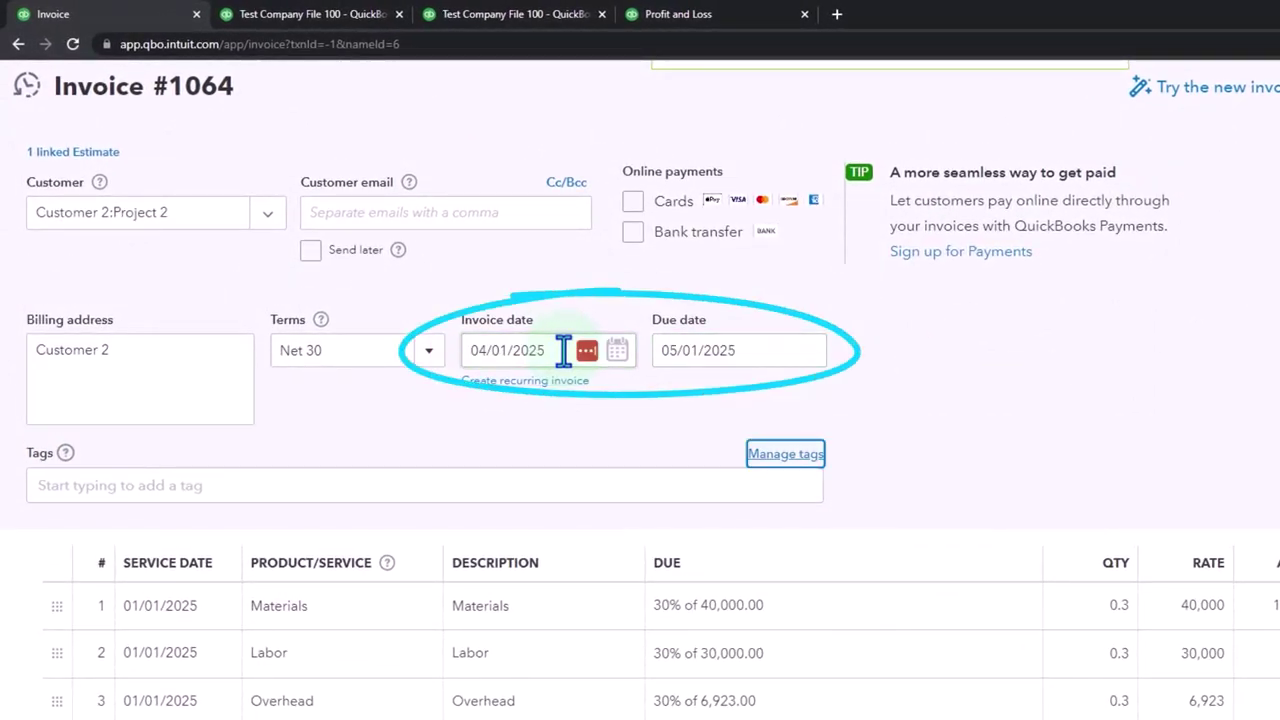
key(Tab)
key(Tab)
Step: Add a Reduce Revenue Account line to the invoice with amount -30,000 and class Class 2 - Job 2
scroll(740, 480, down, 2)
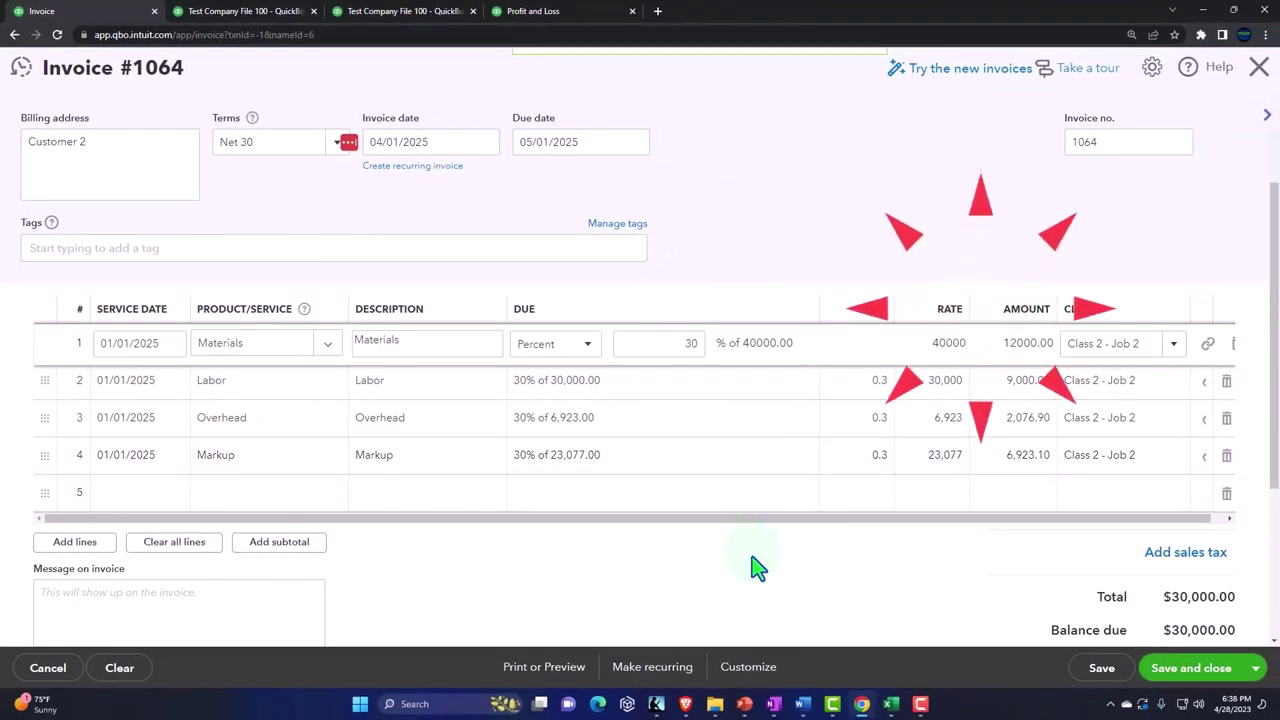
scroll(715, 545, down, 3)
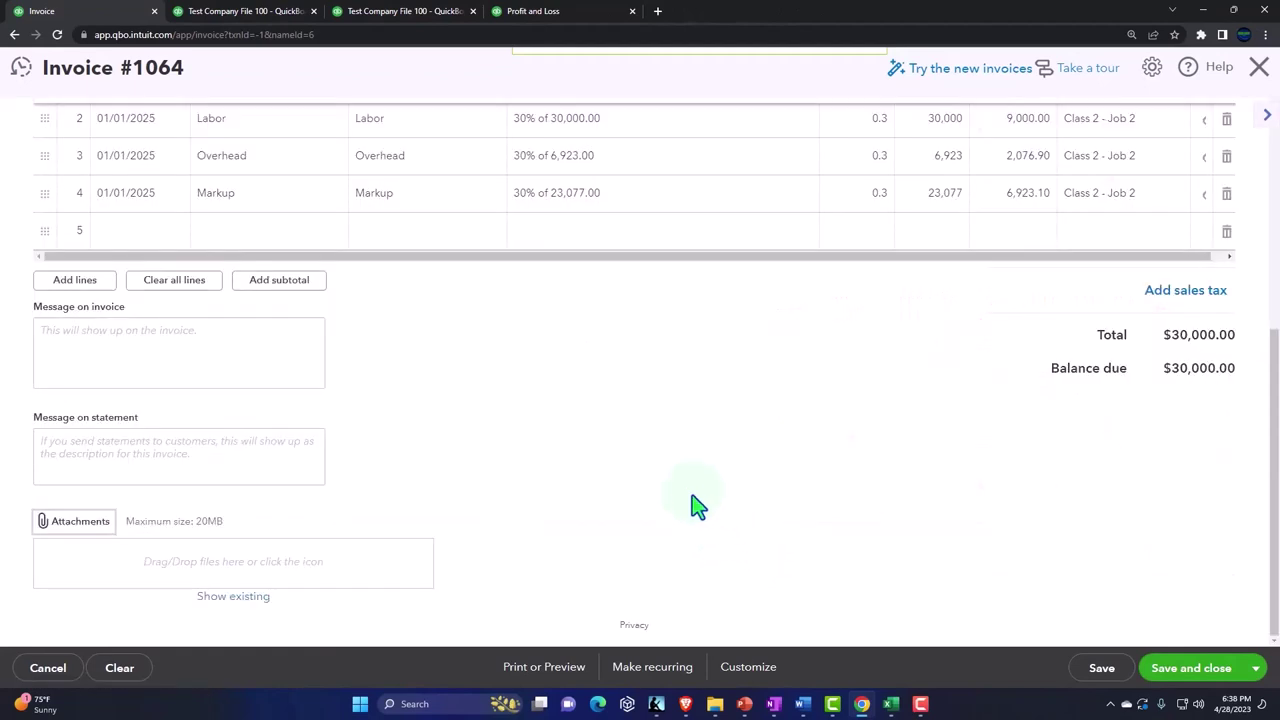
scroll(697, 507, up, 2)
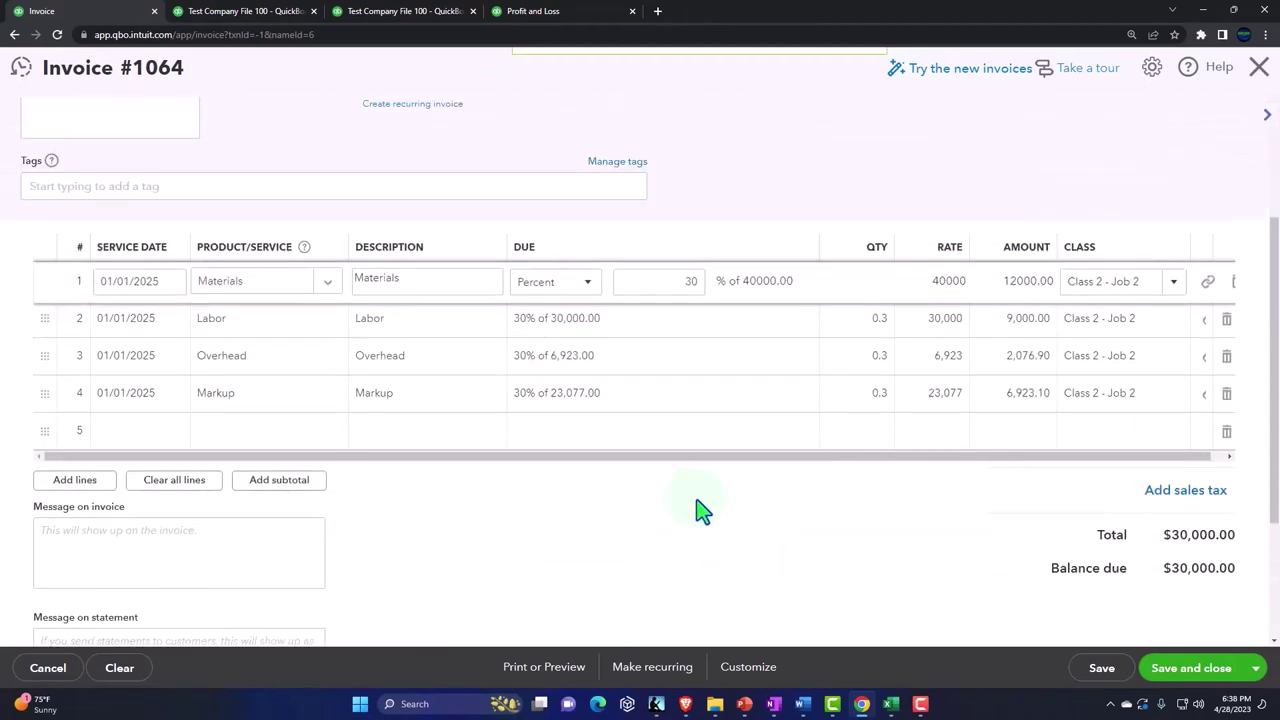
click(560, 438)
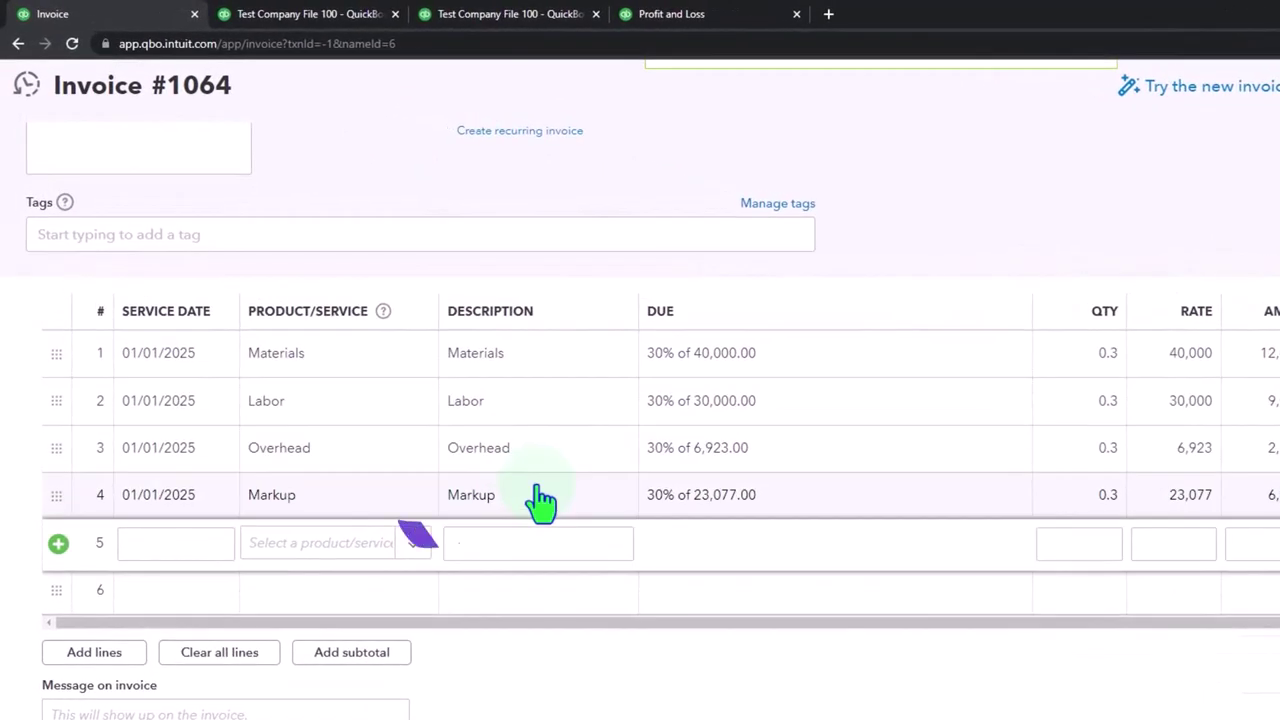
click(300, 560)
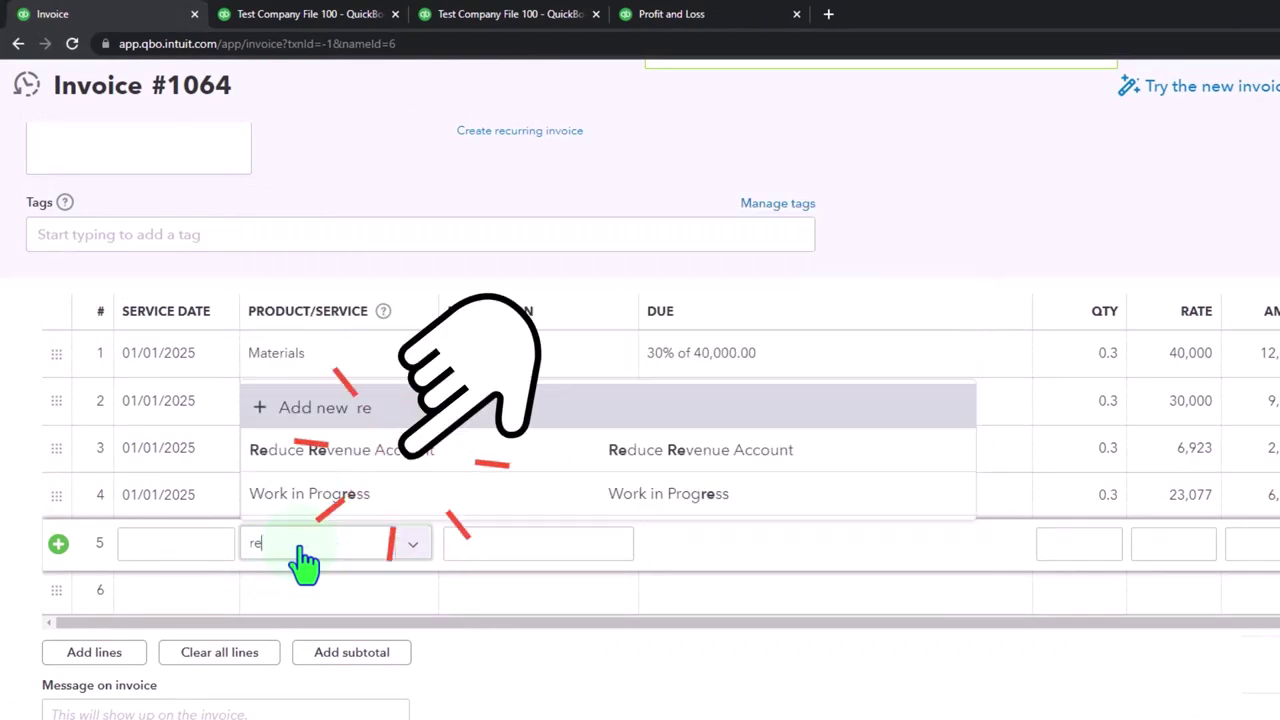
key(Down)
key(Return)
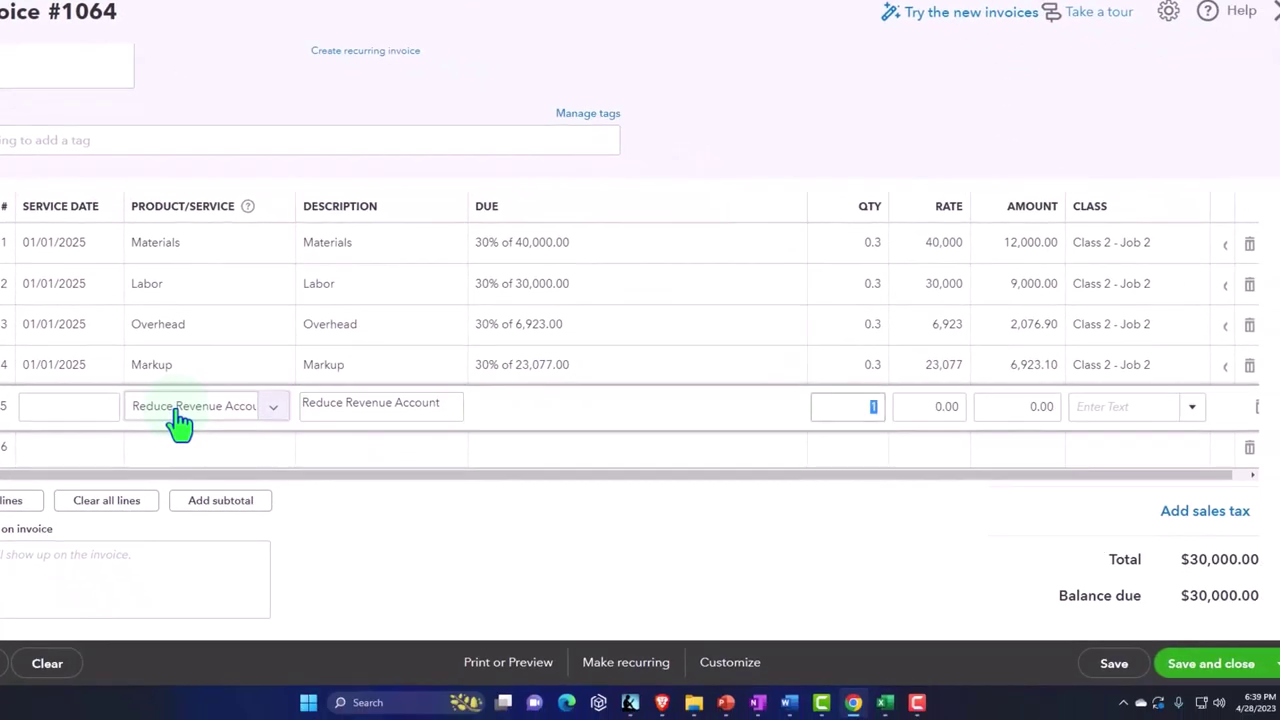
text(-300)
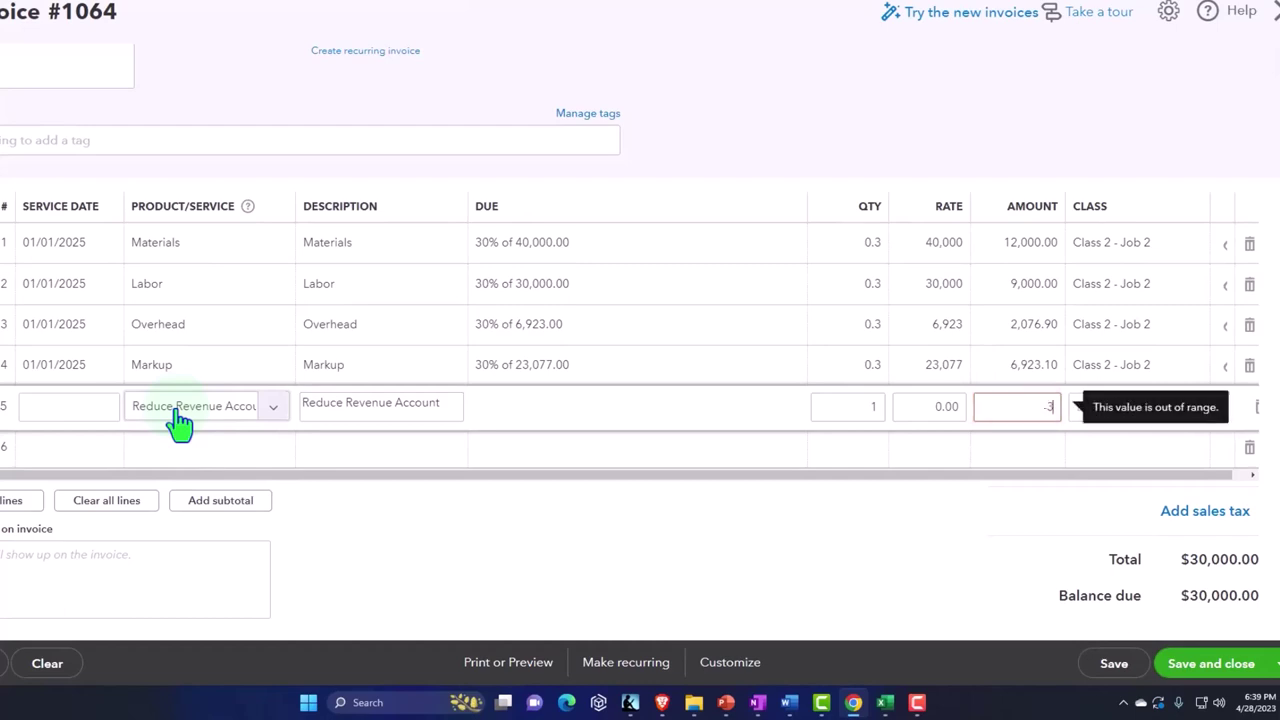
key(Tab)
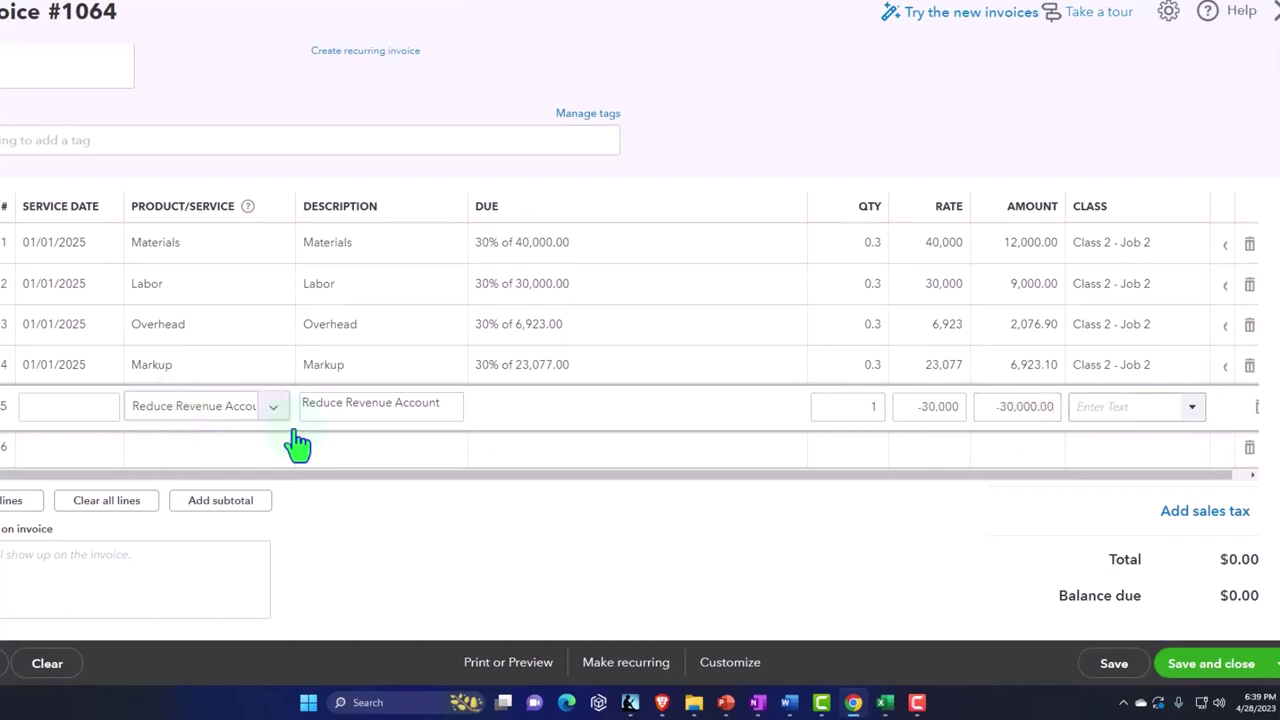
click(1203, 420)
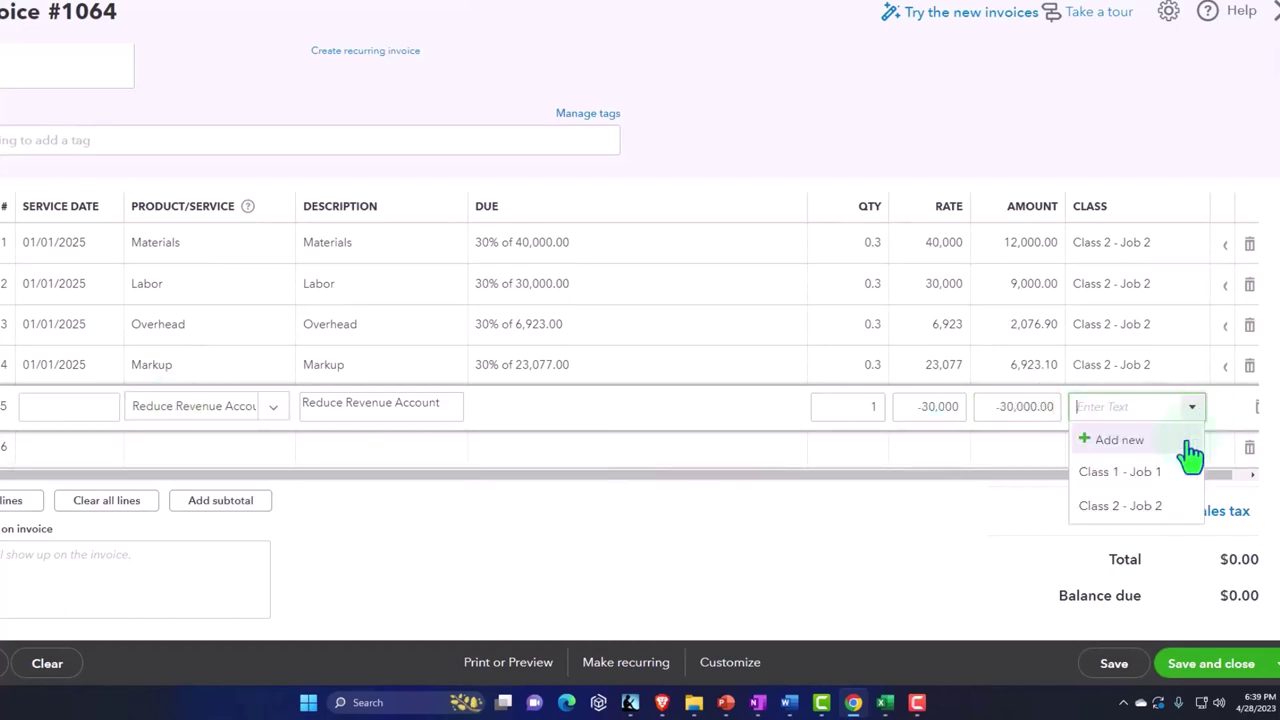
click(1146, 510)
key(Tab)
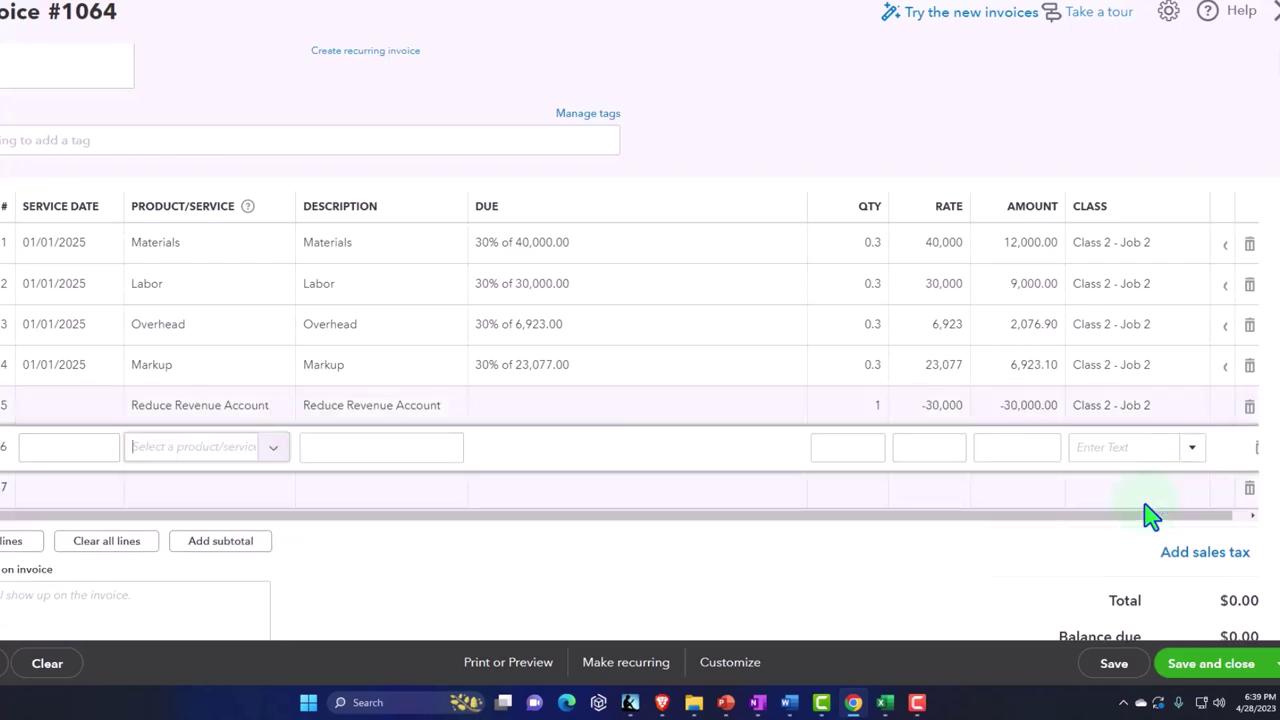
Step: Add a Billings line to the invoice with quantity 1 and amount 30,000
text(bill)
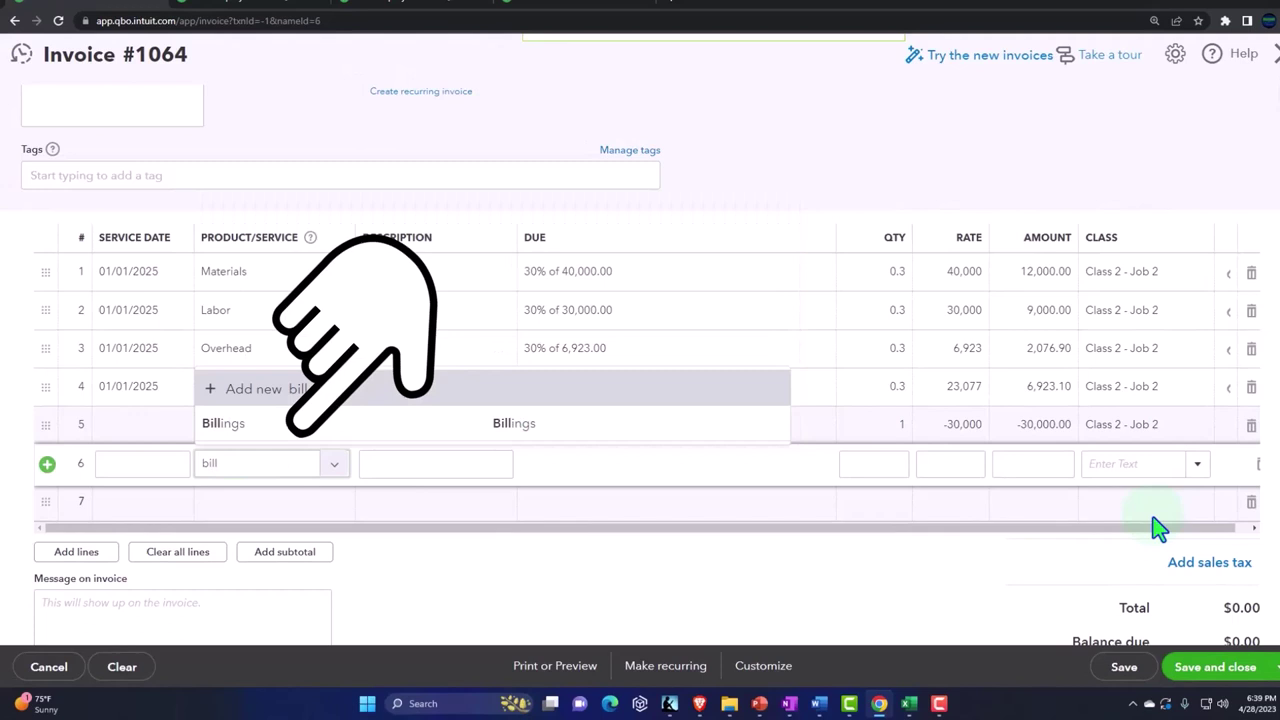
key(Down)
key(Tab)
key(Tab)
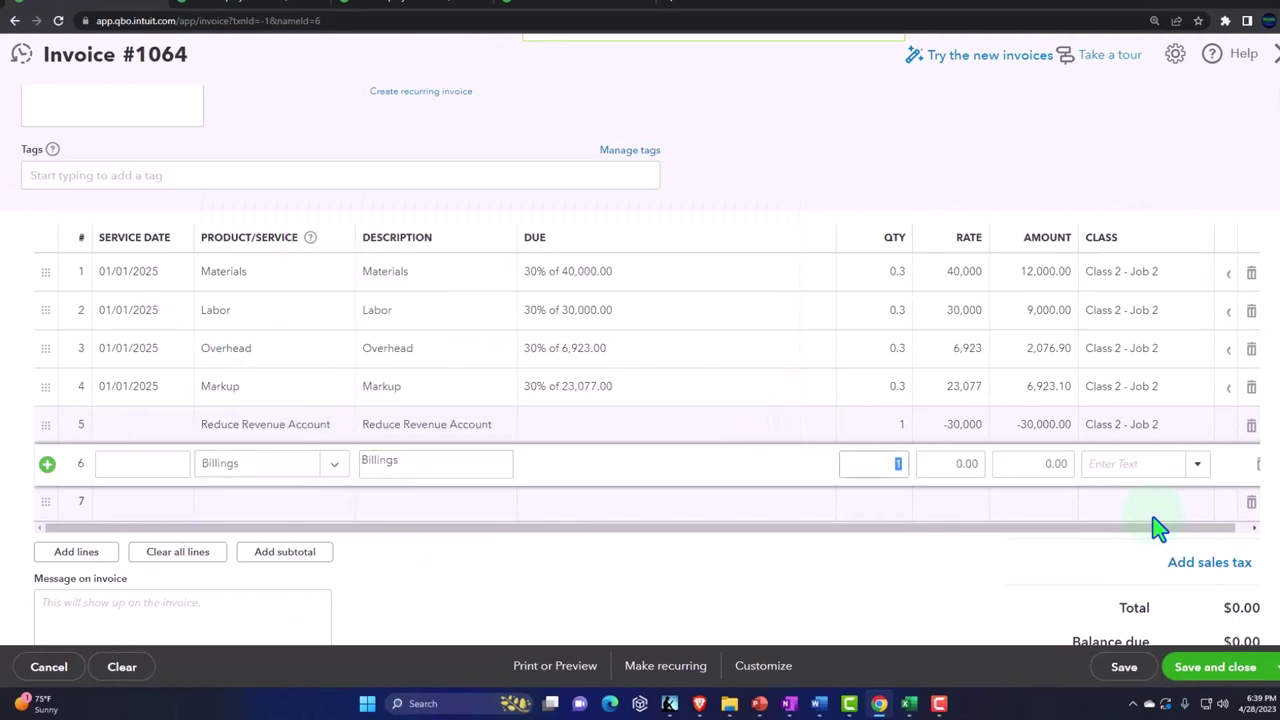
text(30,000)
key(Tab)
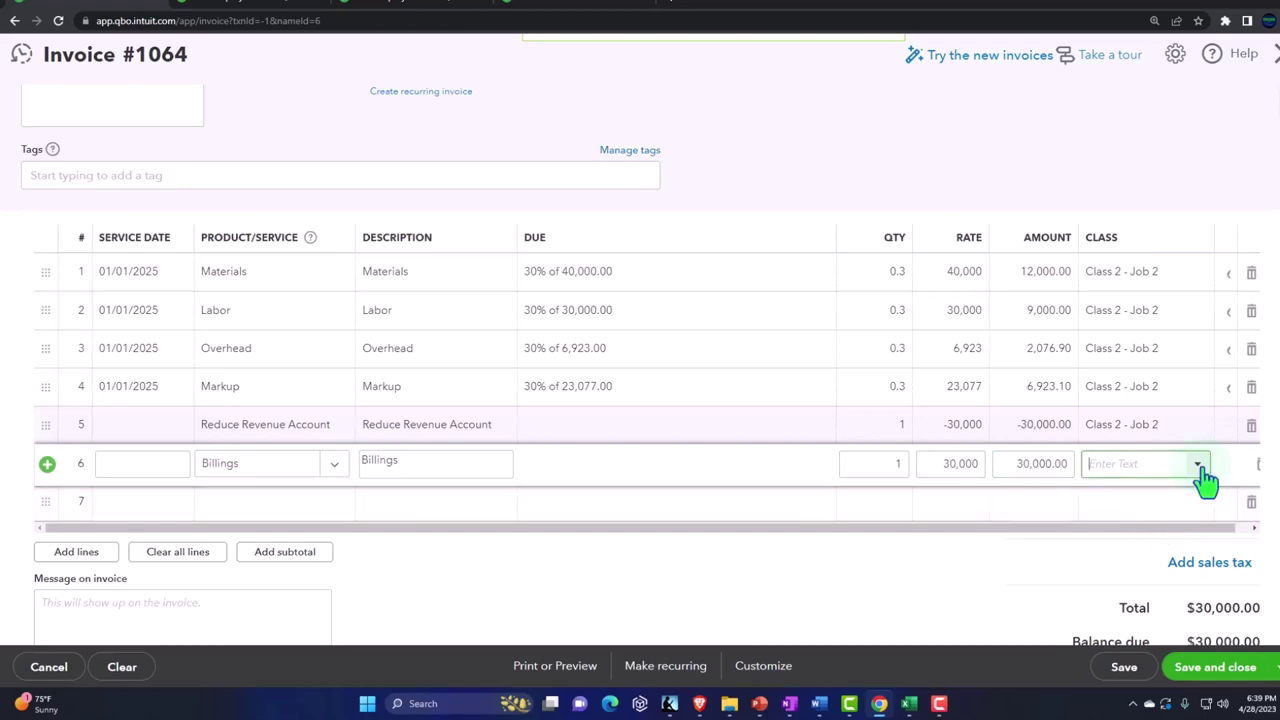